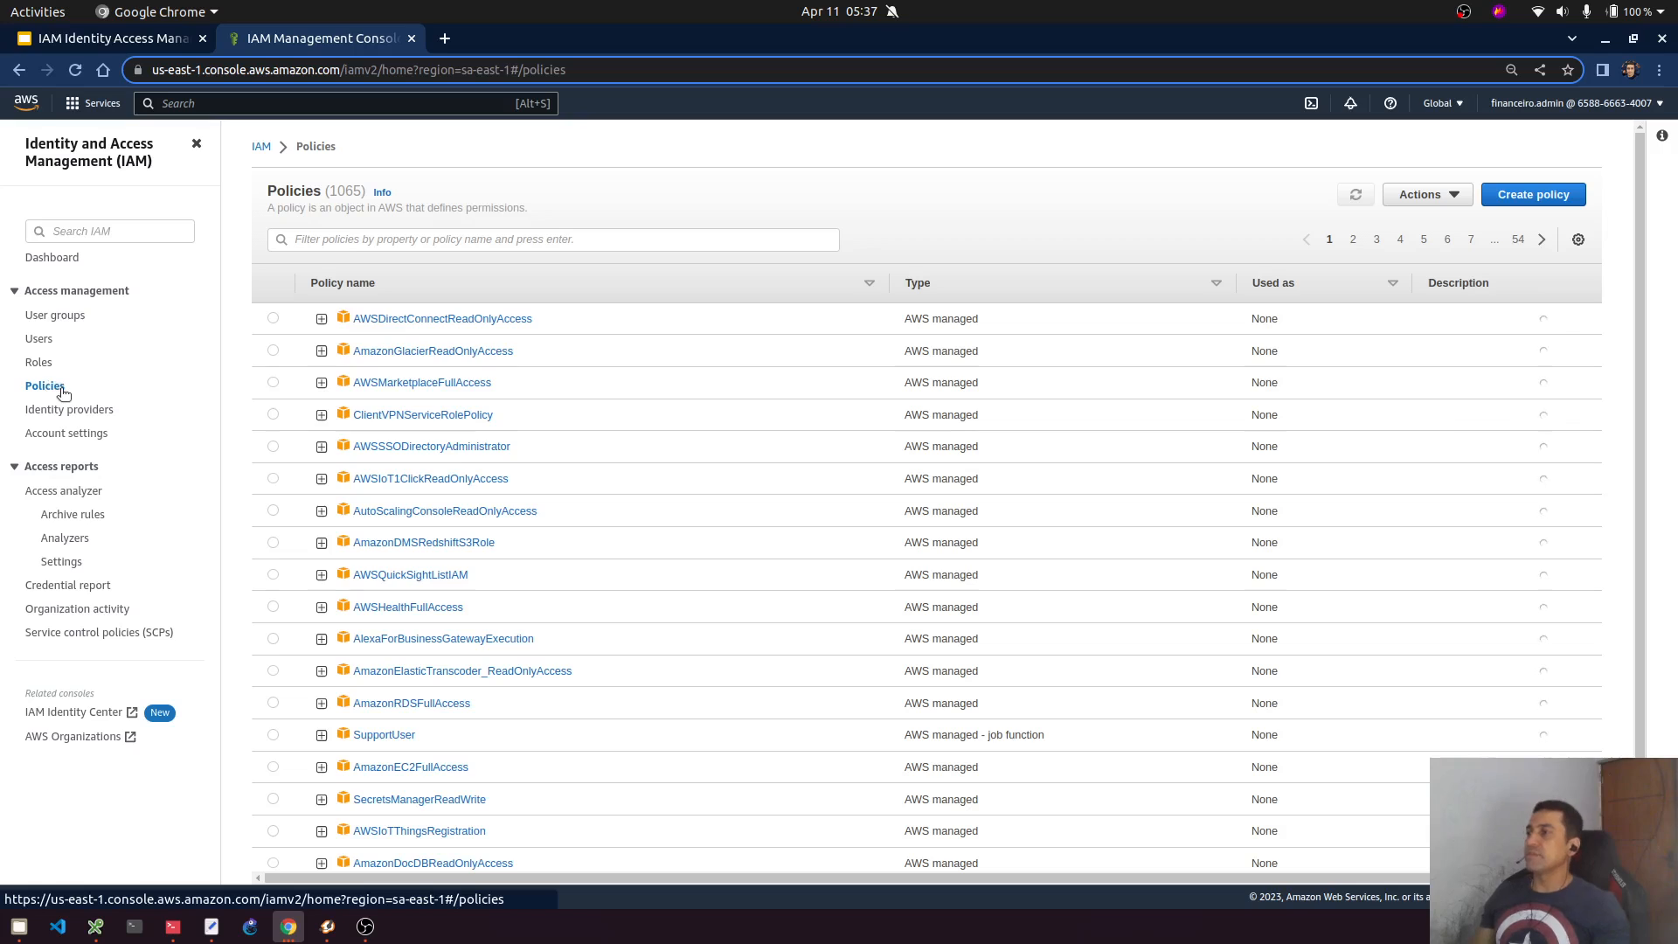
- Filter the policies list by "admin" and expand the AdministratorAccess policy to show its JSON definition
click(493, 243)
text(admin)
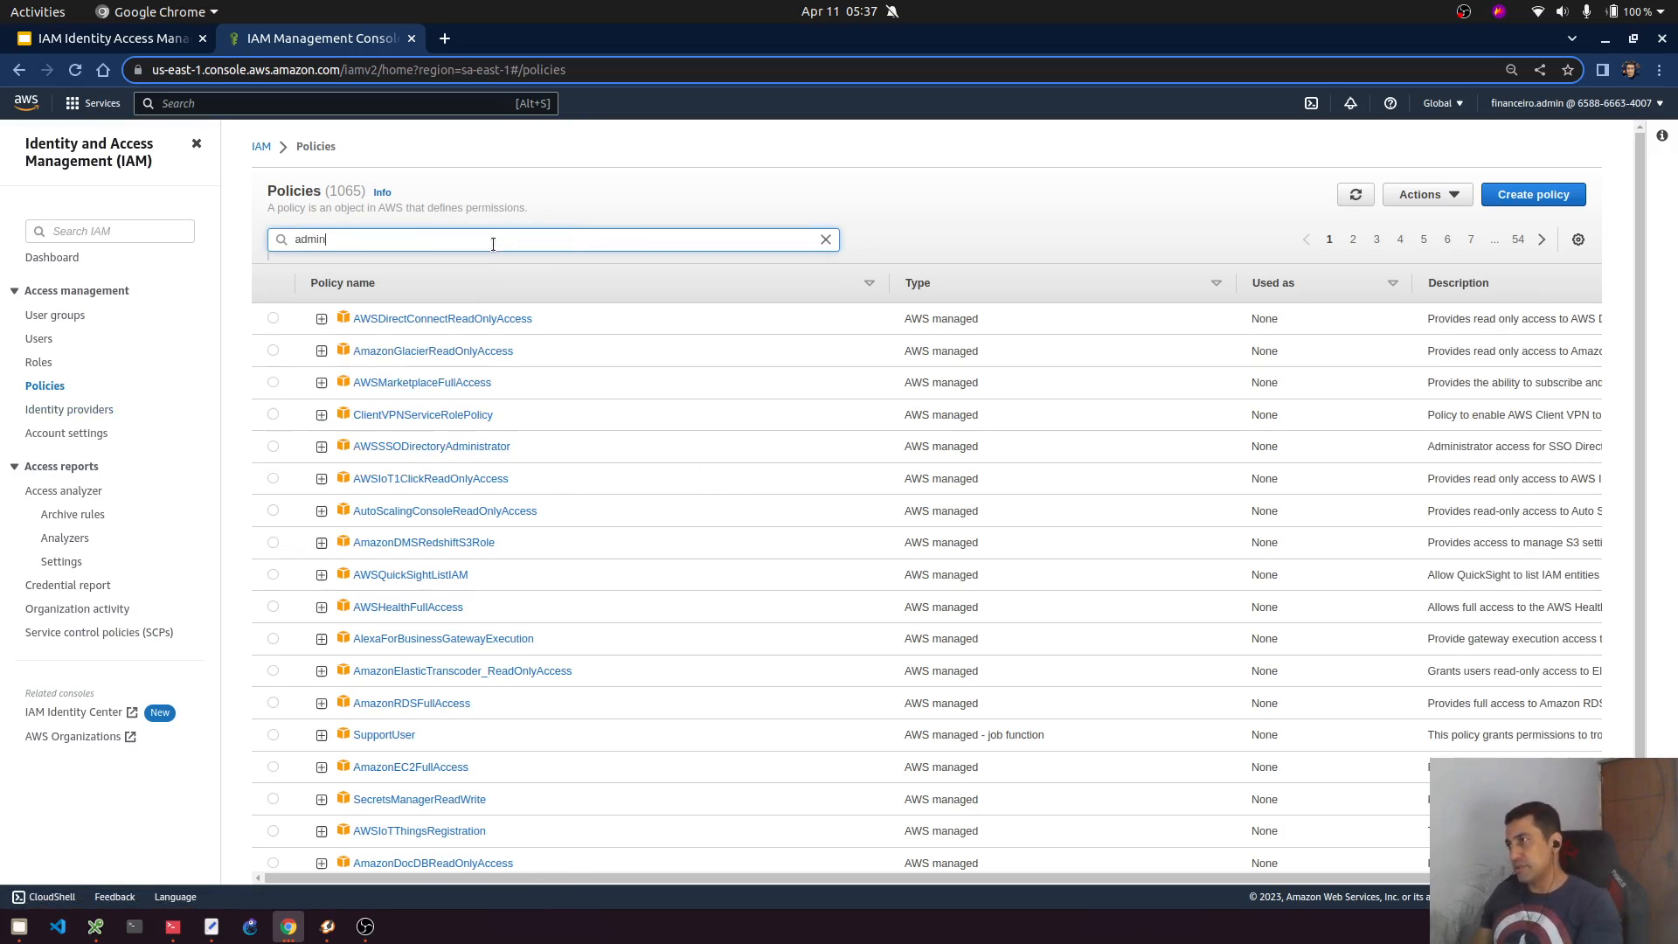
key(Return)
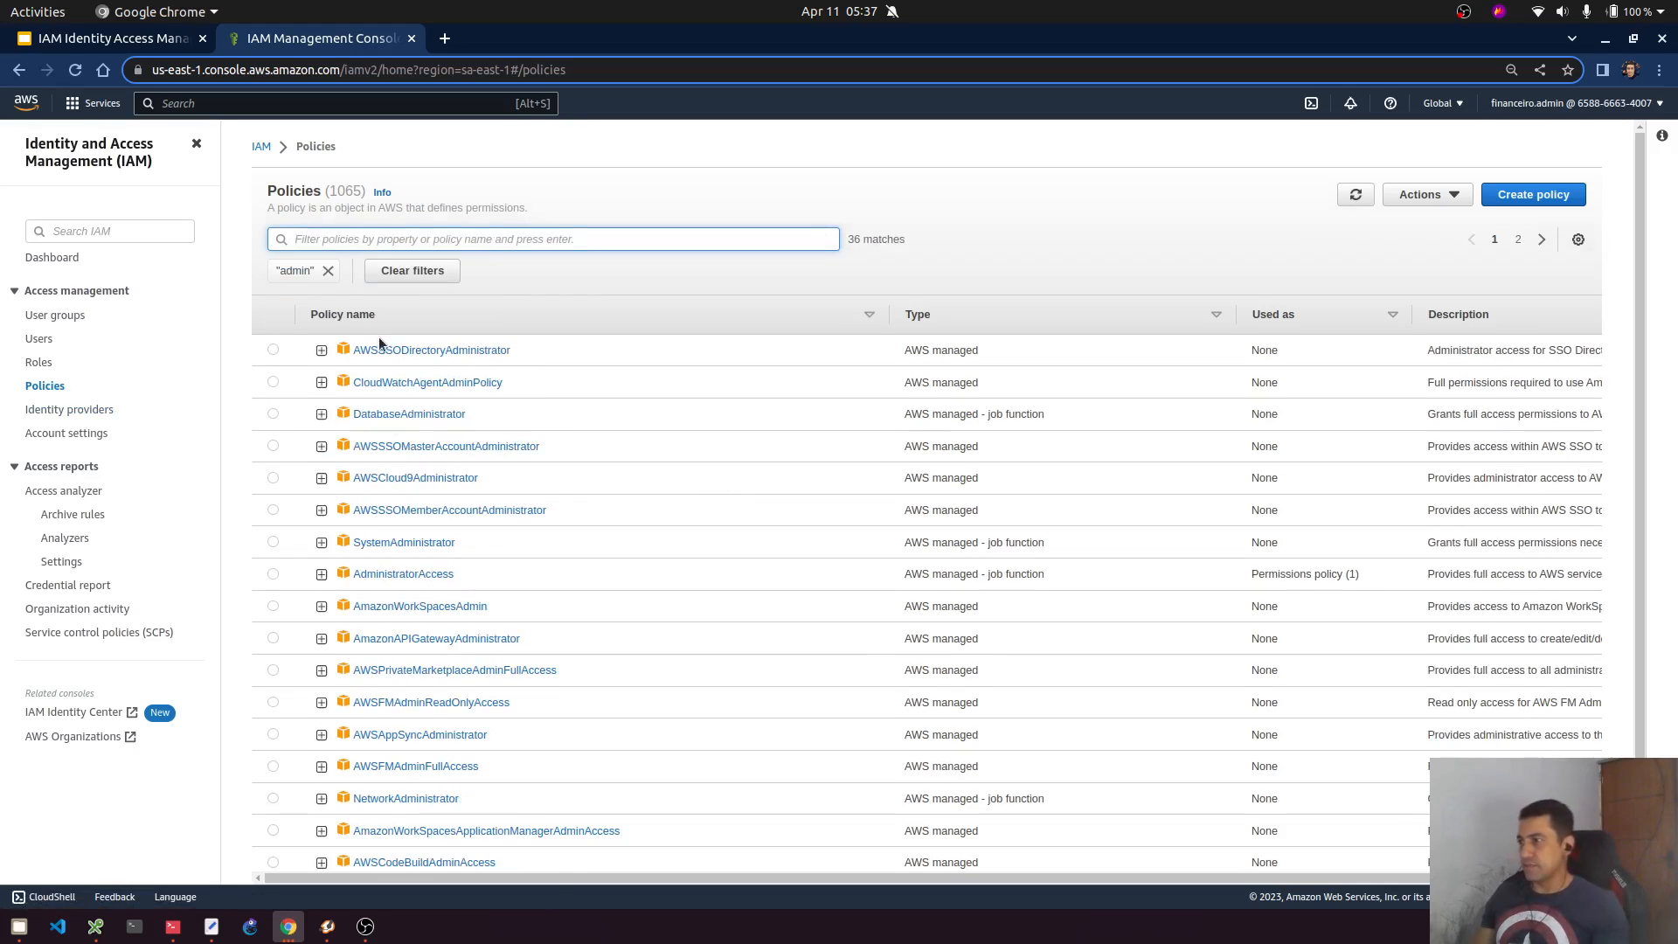
click(322, 577)
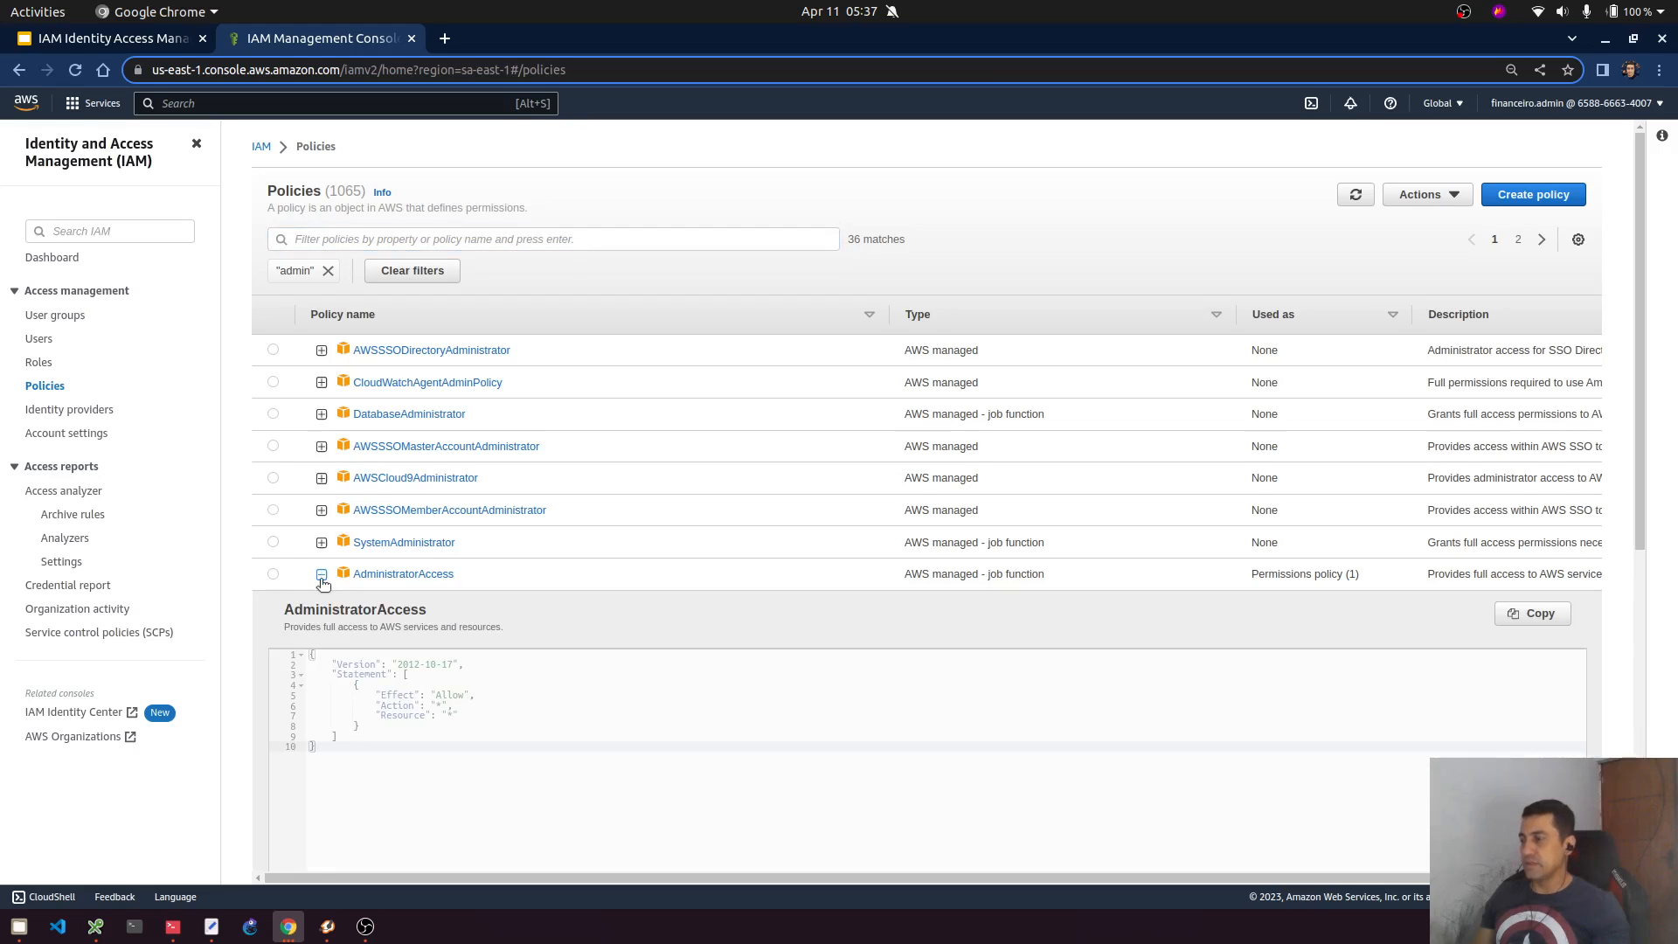
scroll(341, 568, down, 3)
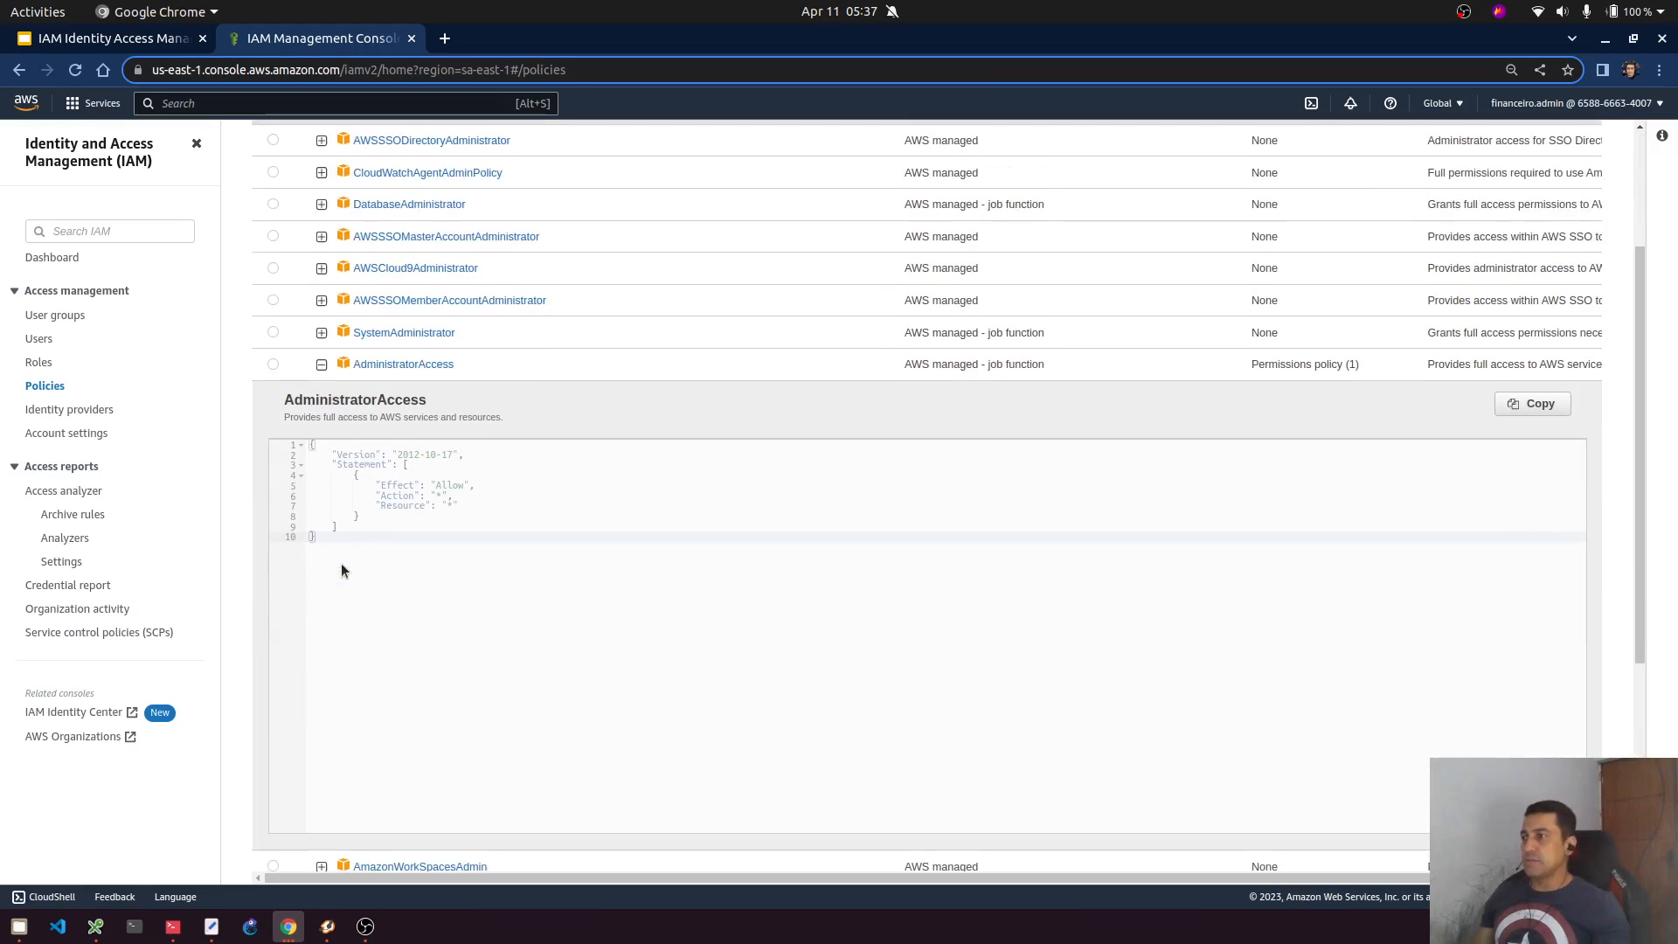
- Examine the Effect, Action, Resource and Statement elements in the AdministratorAccess policy's JSON
click(387, 487)
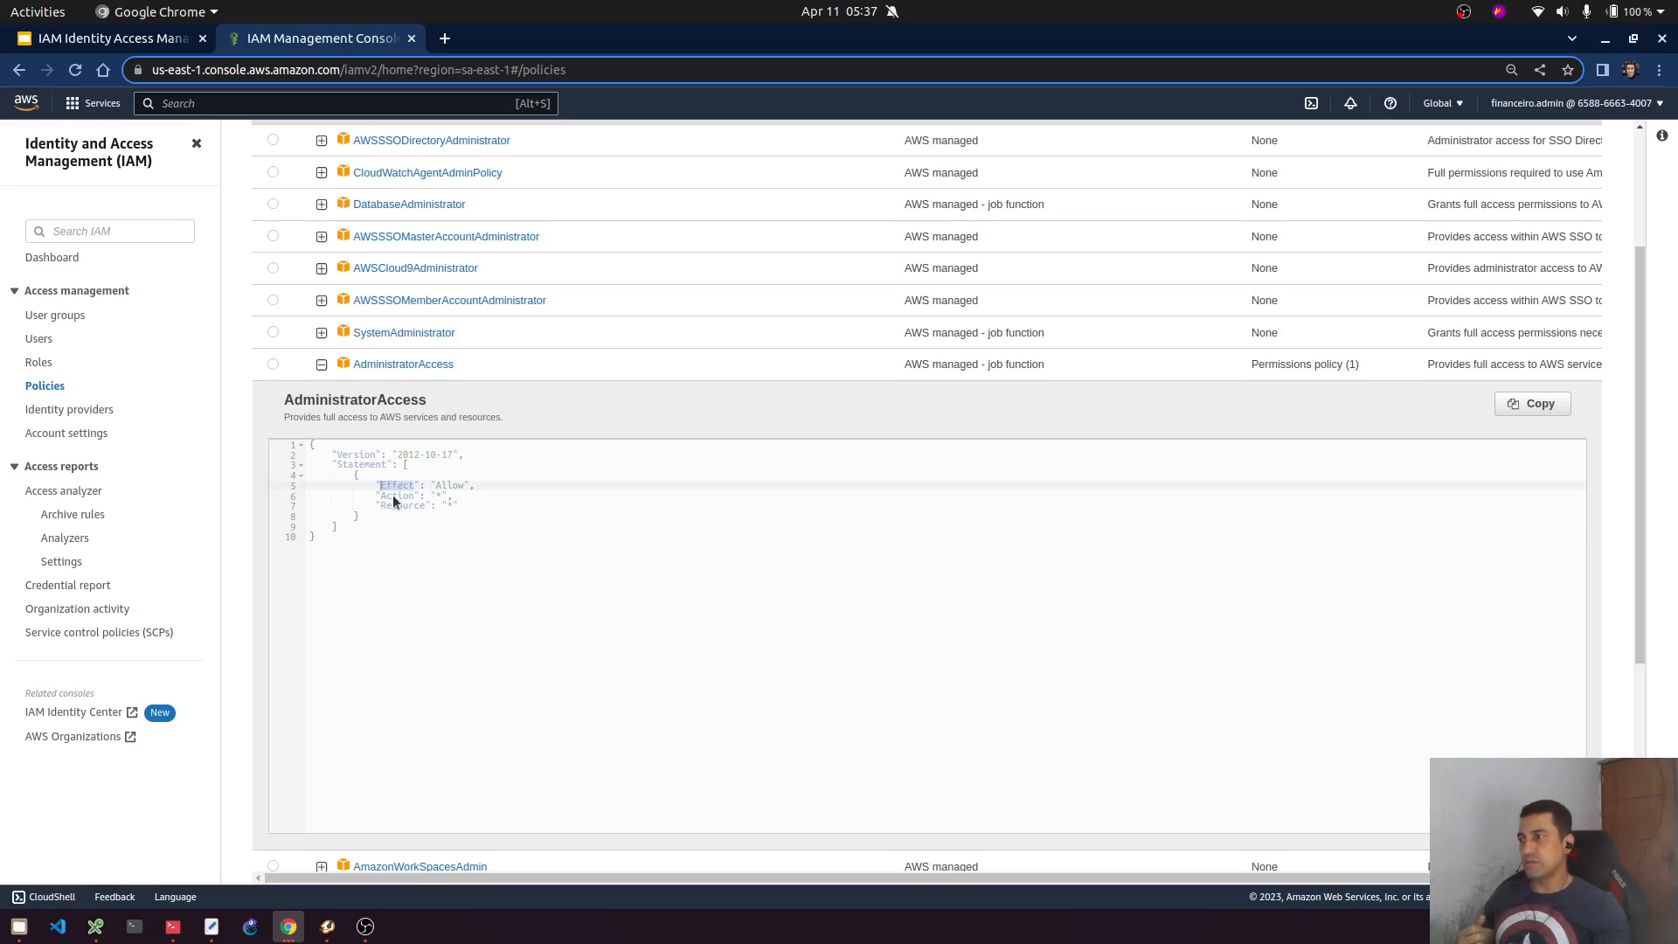
double_click(398, 495)
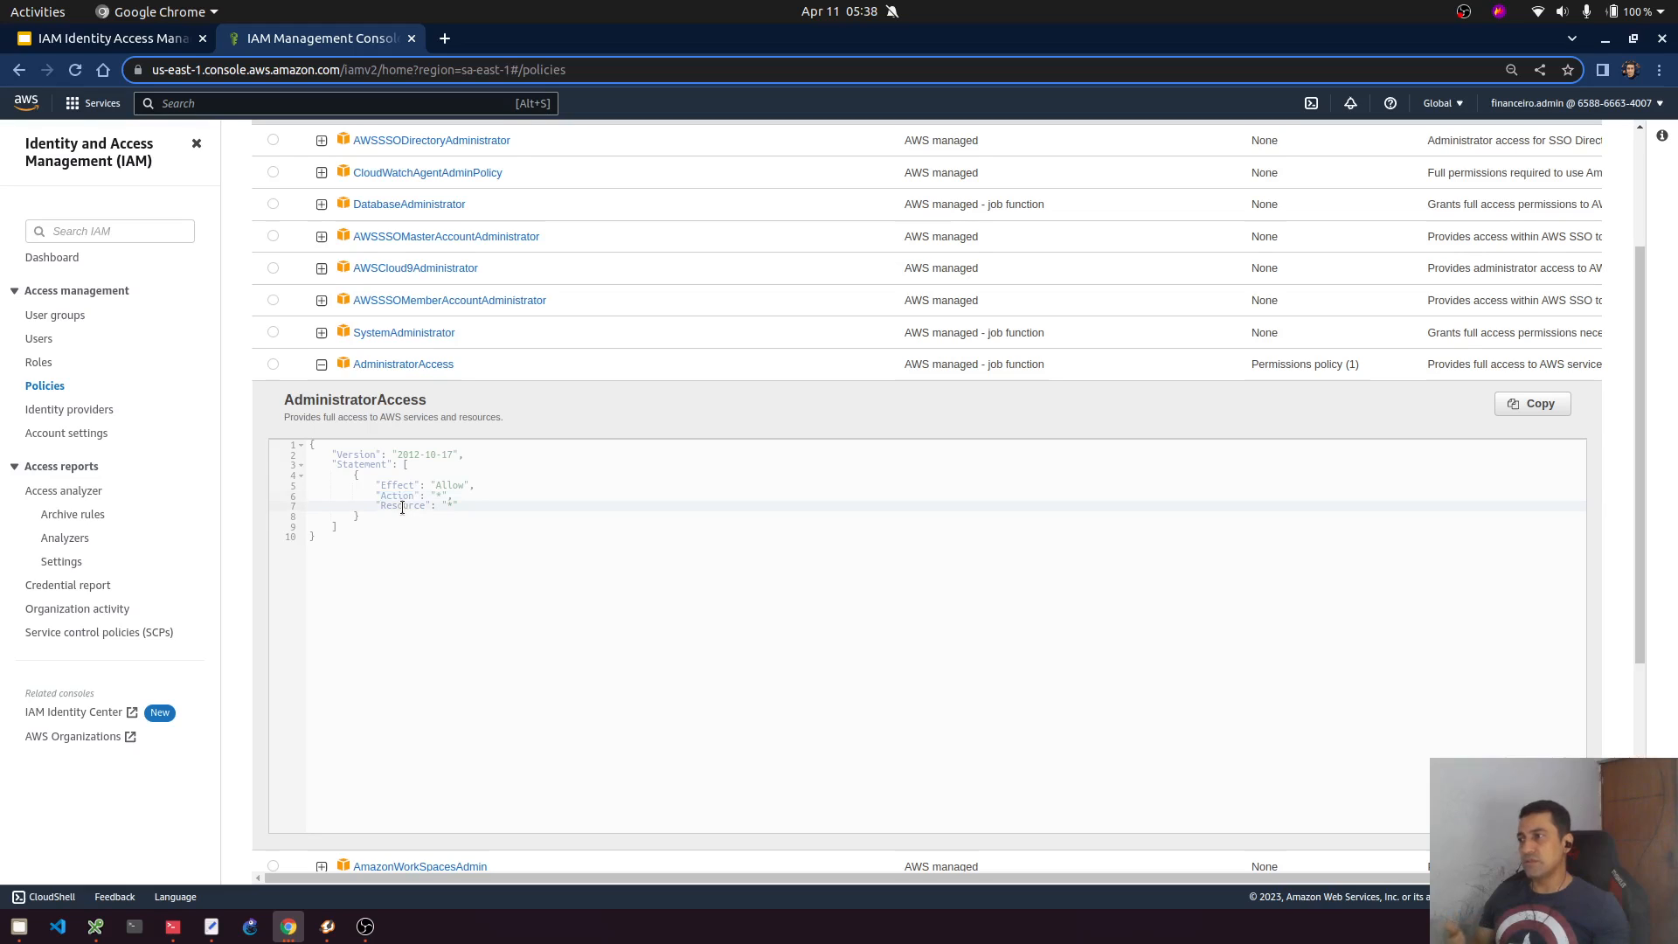
double_click(403, 506)
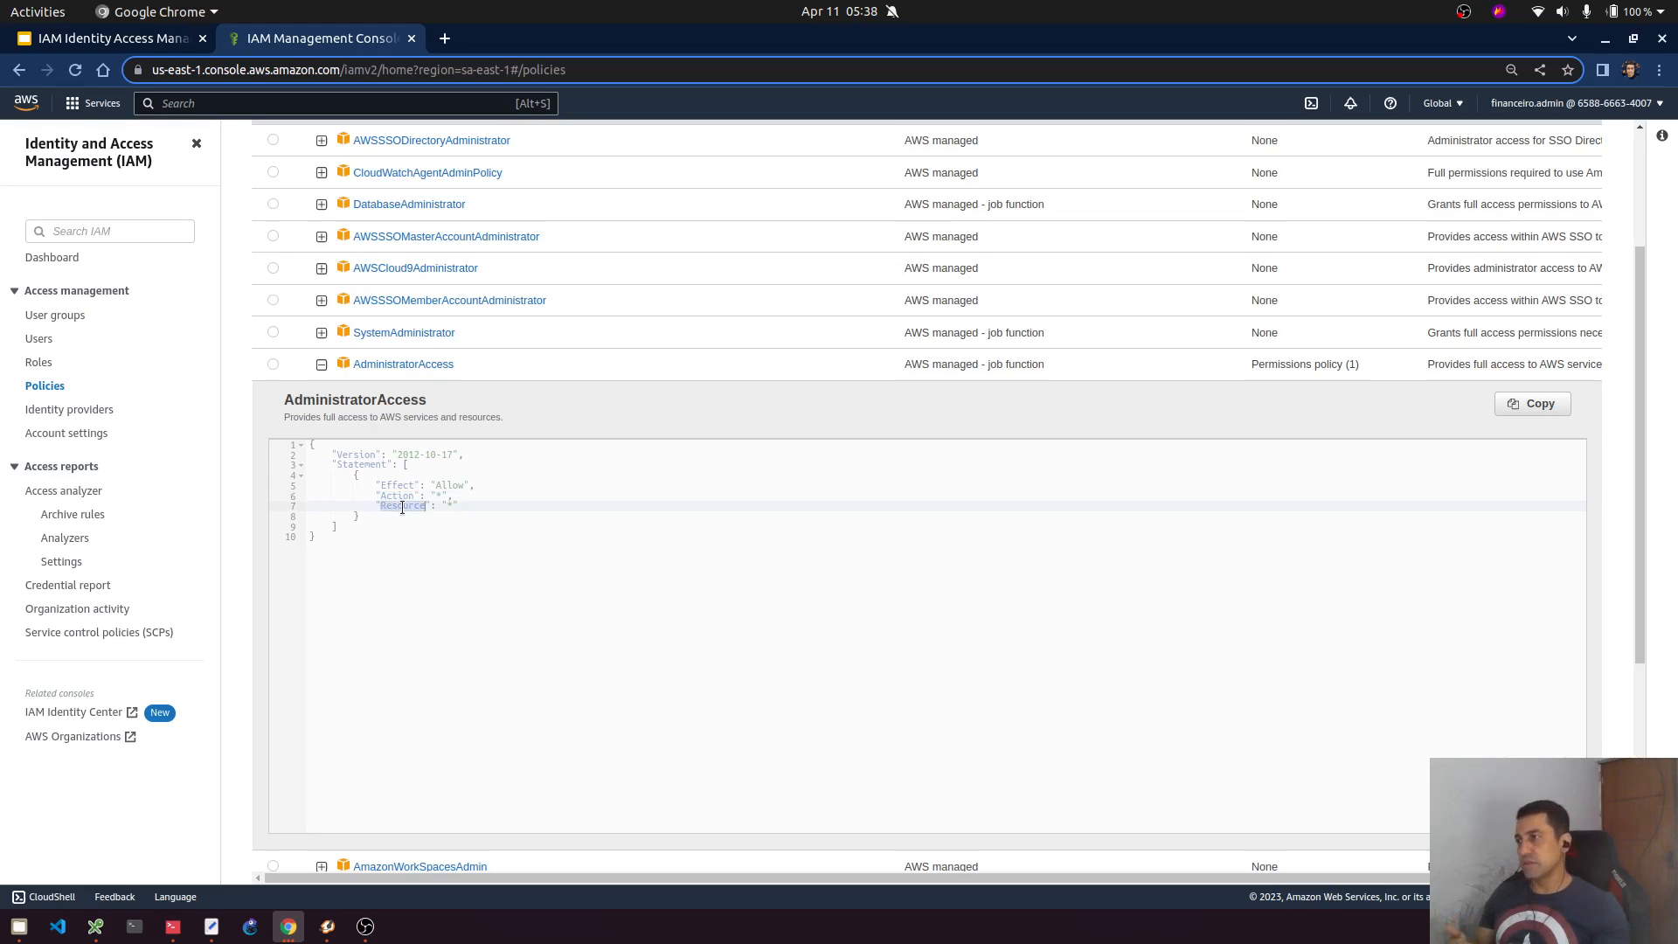
click(402, 507)
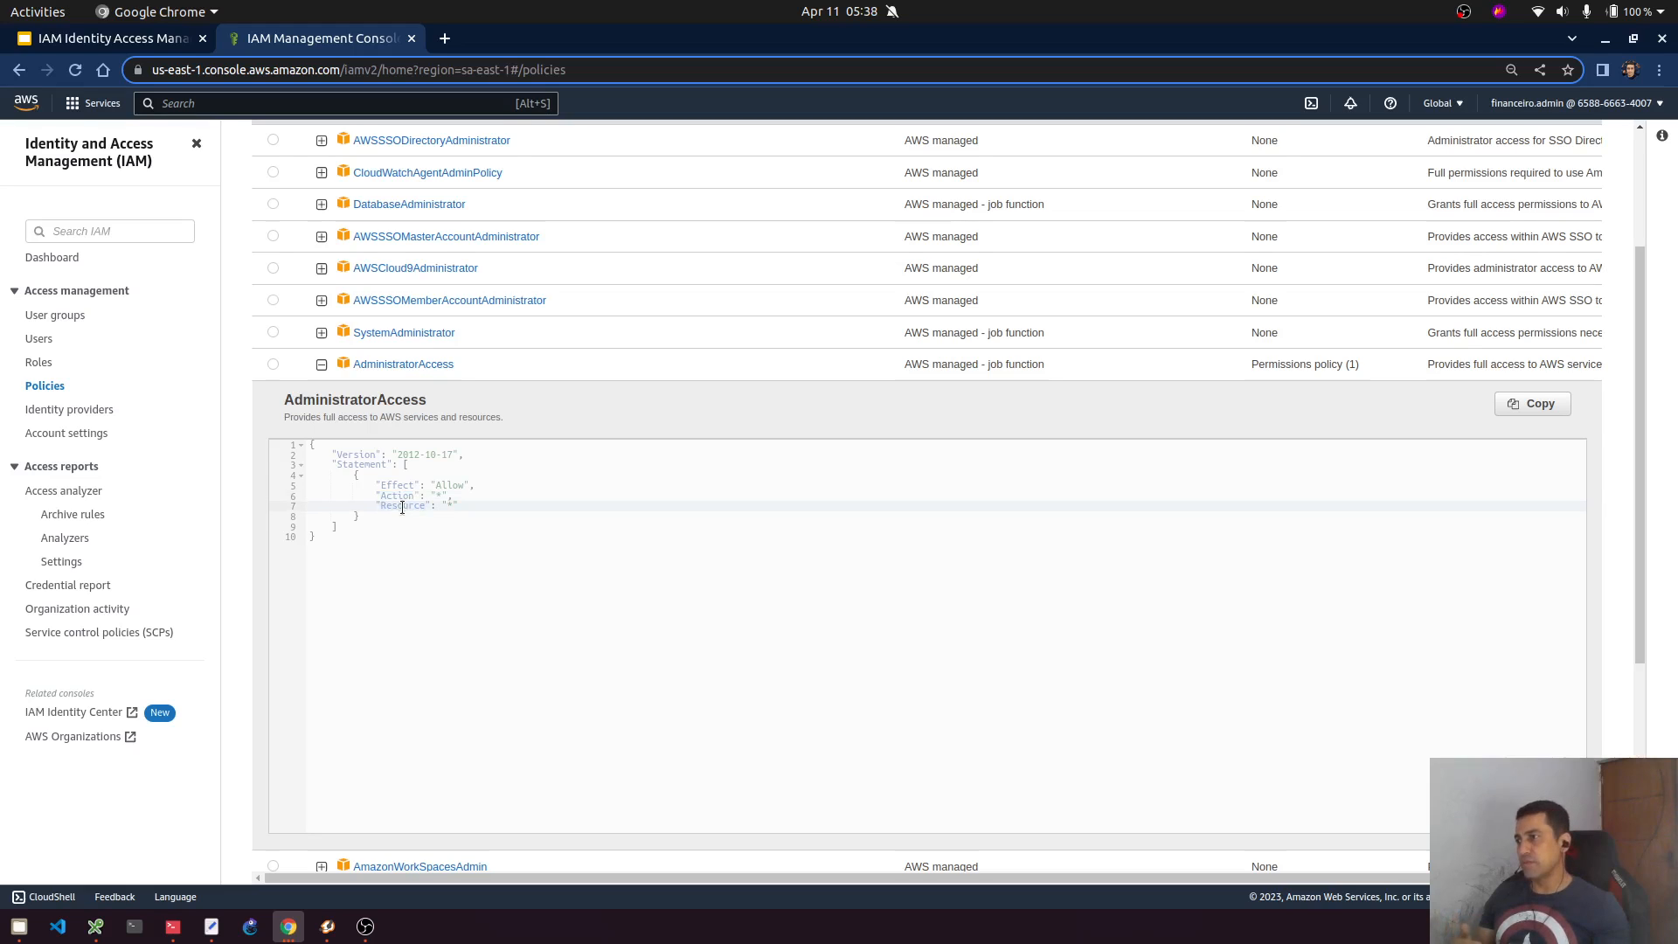
double_click(452, 486)
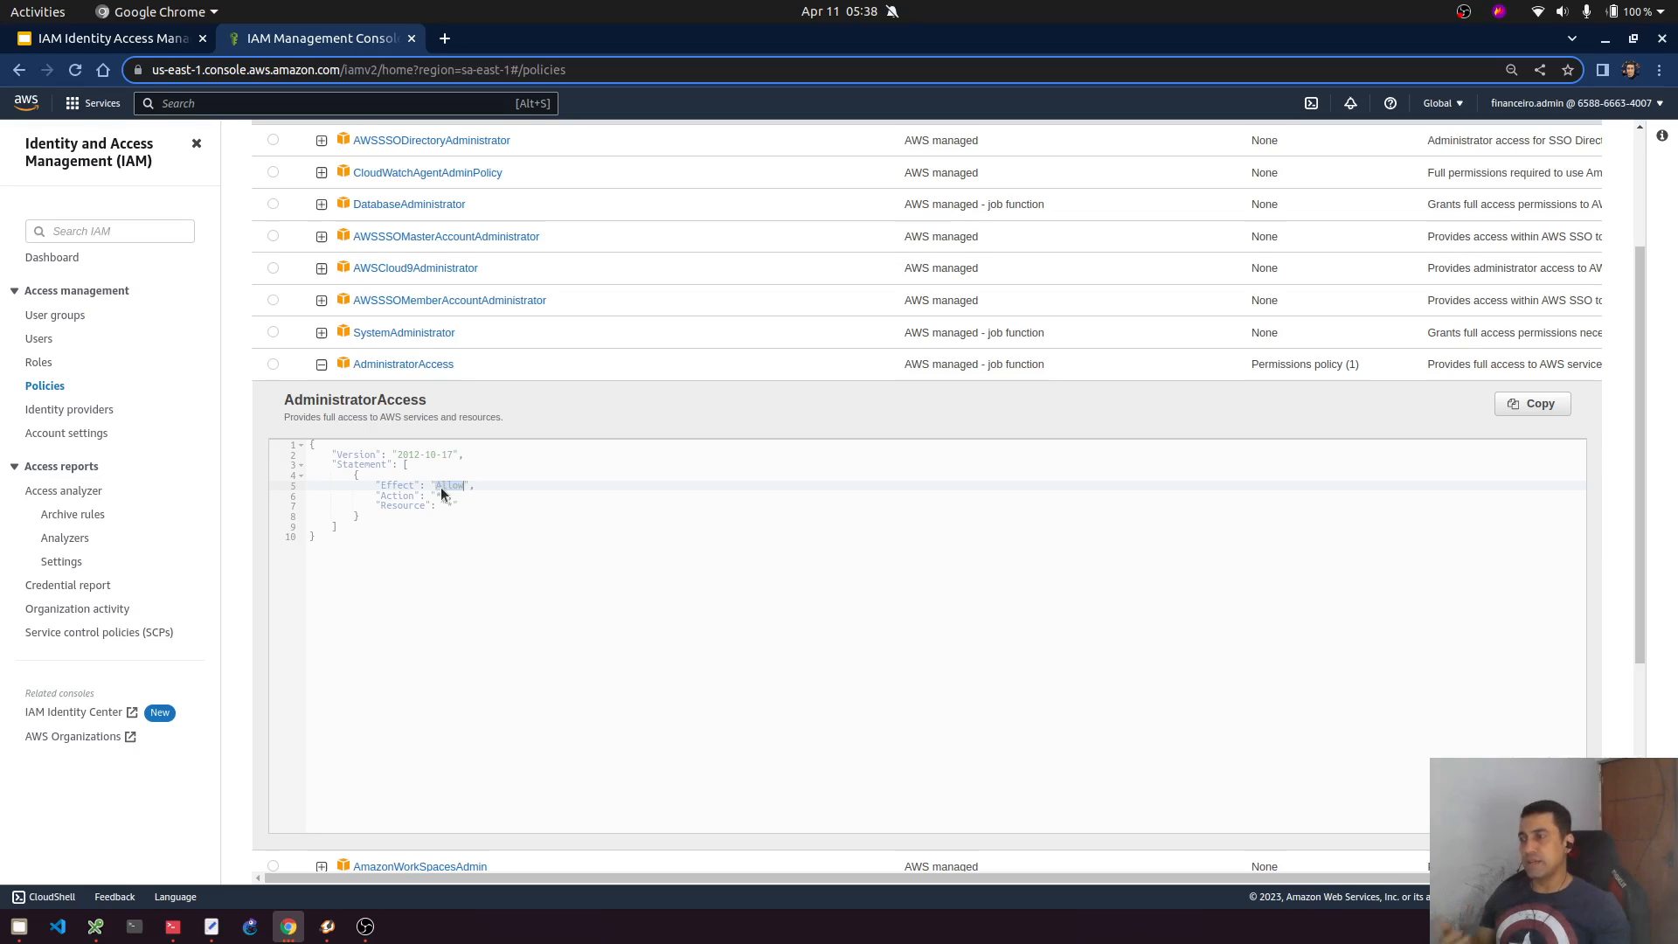
click(440, 493)
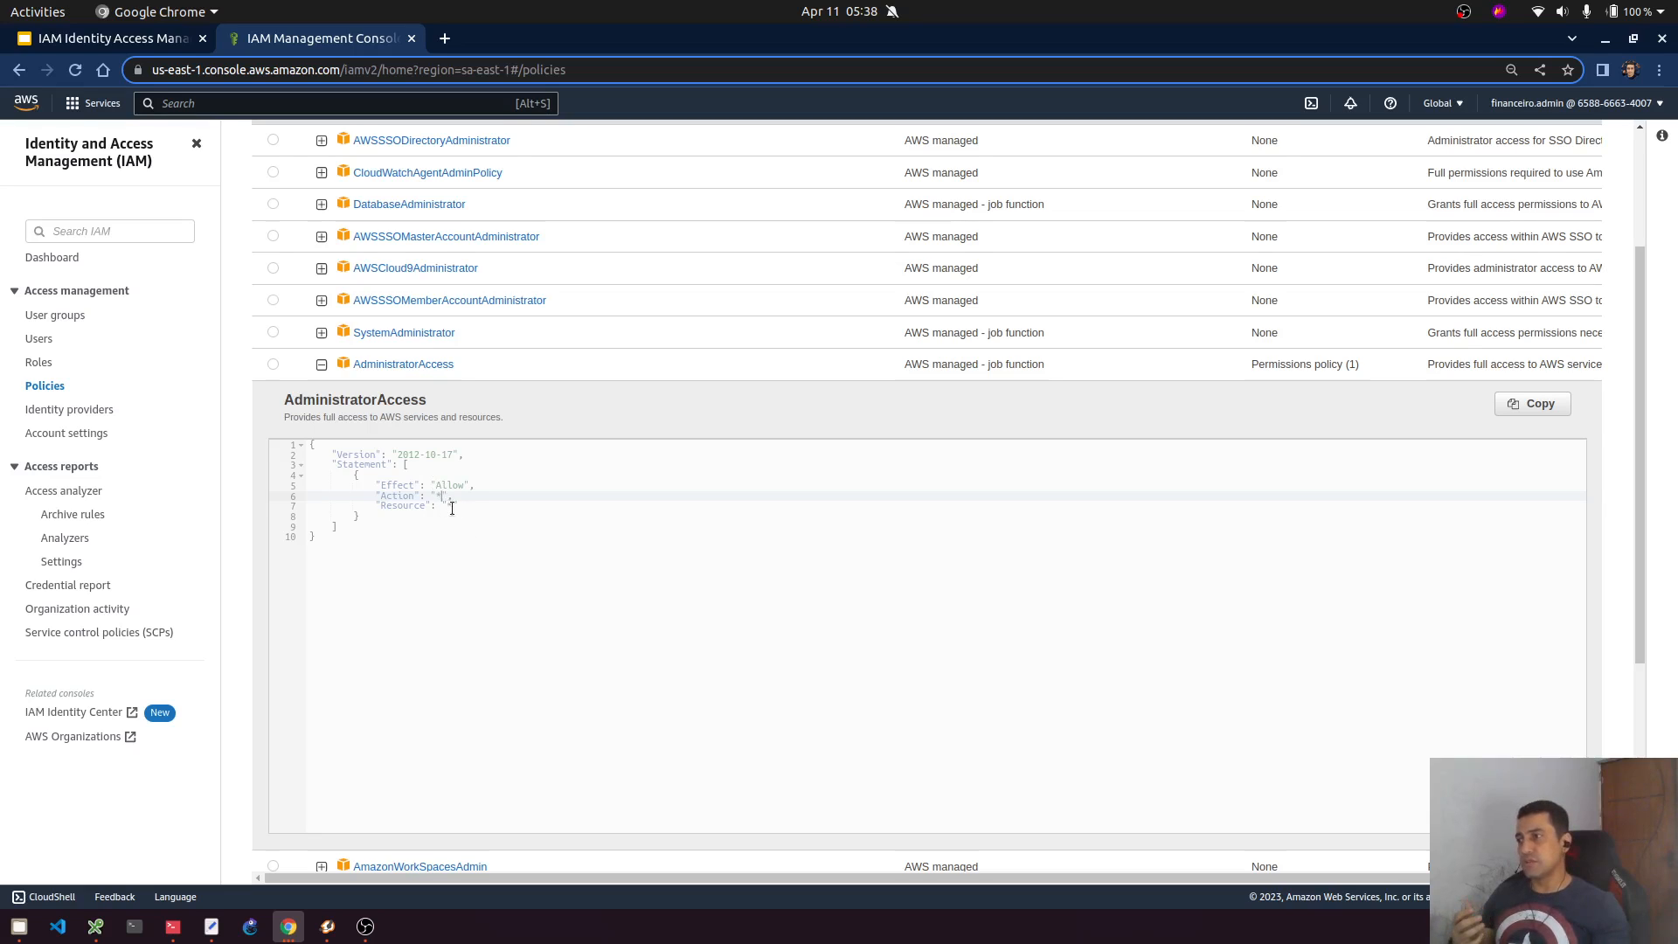
click(452, 507)
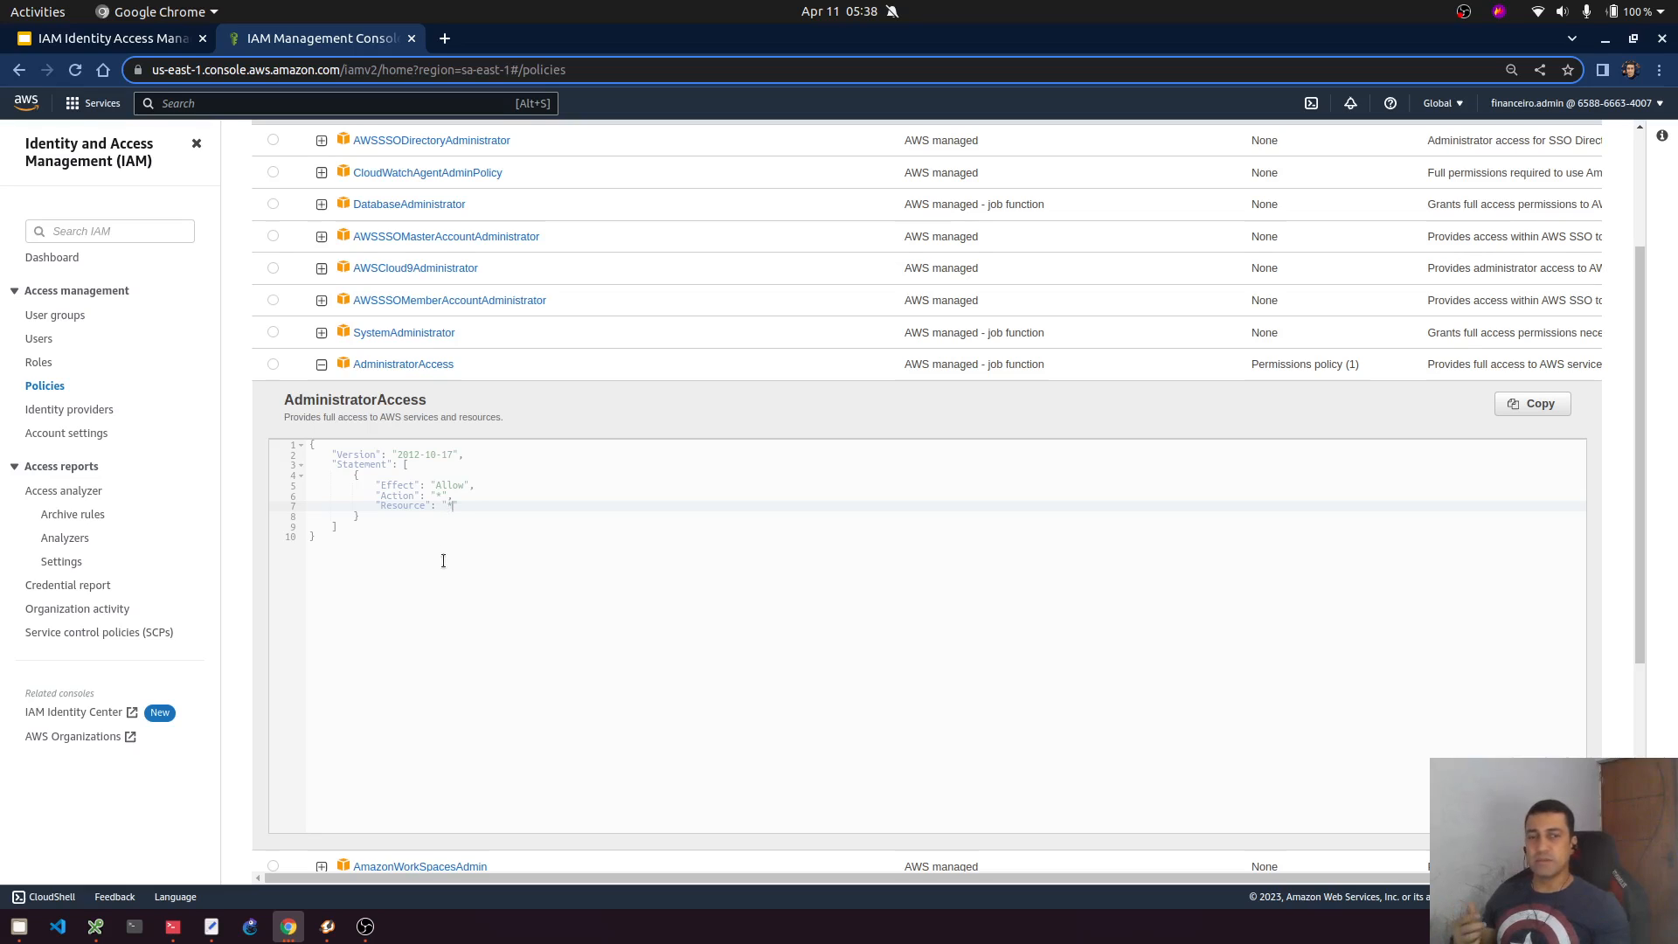
key(Up)
key(Up)
key(Up)
key(Up)
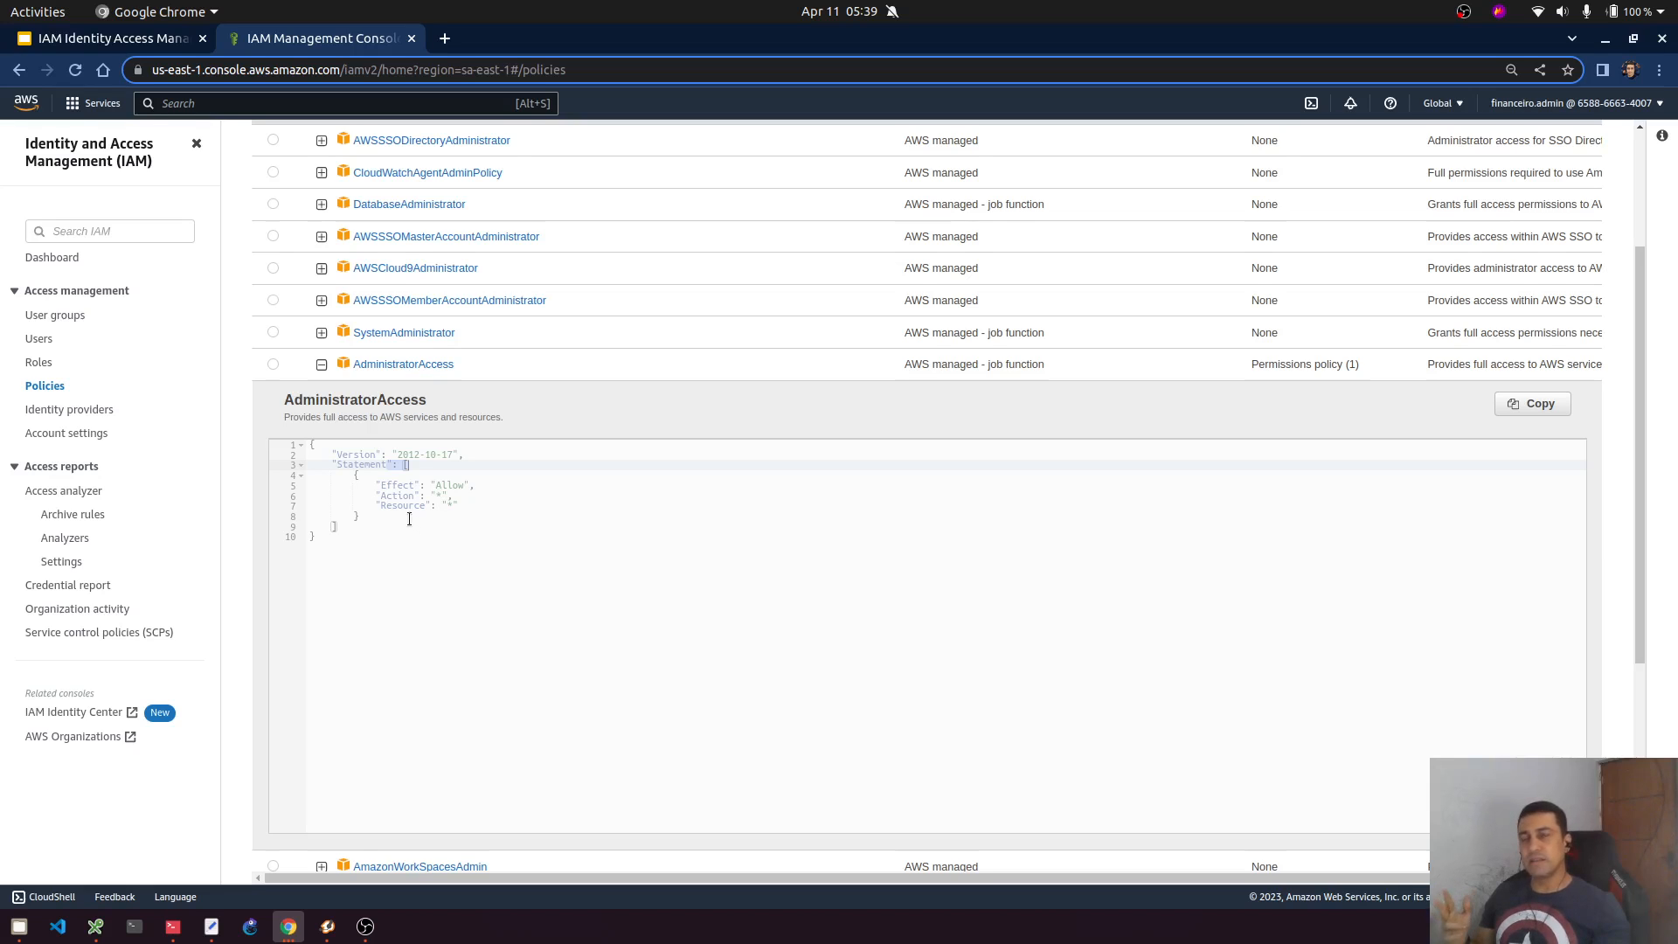
scroll(425, 548, up, 3)
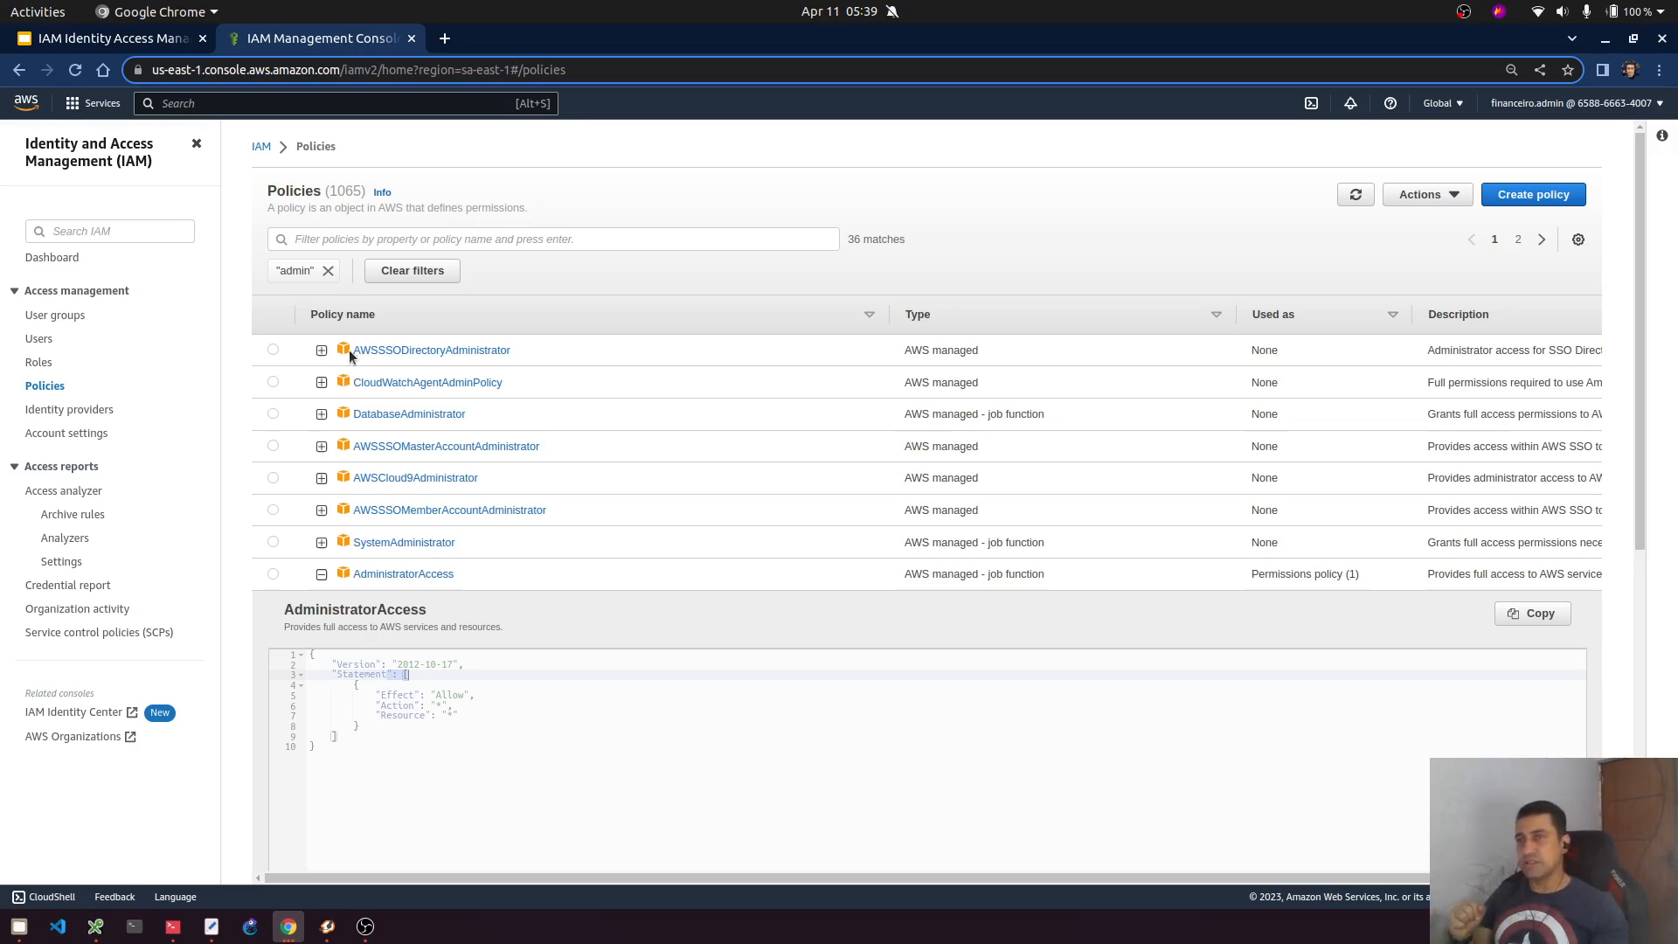
- Open the policy creation form, look at its JSON and visual editors, and return to the policies list
click(1541, 194)
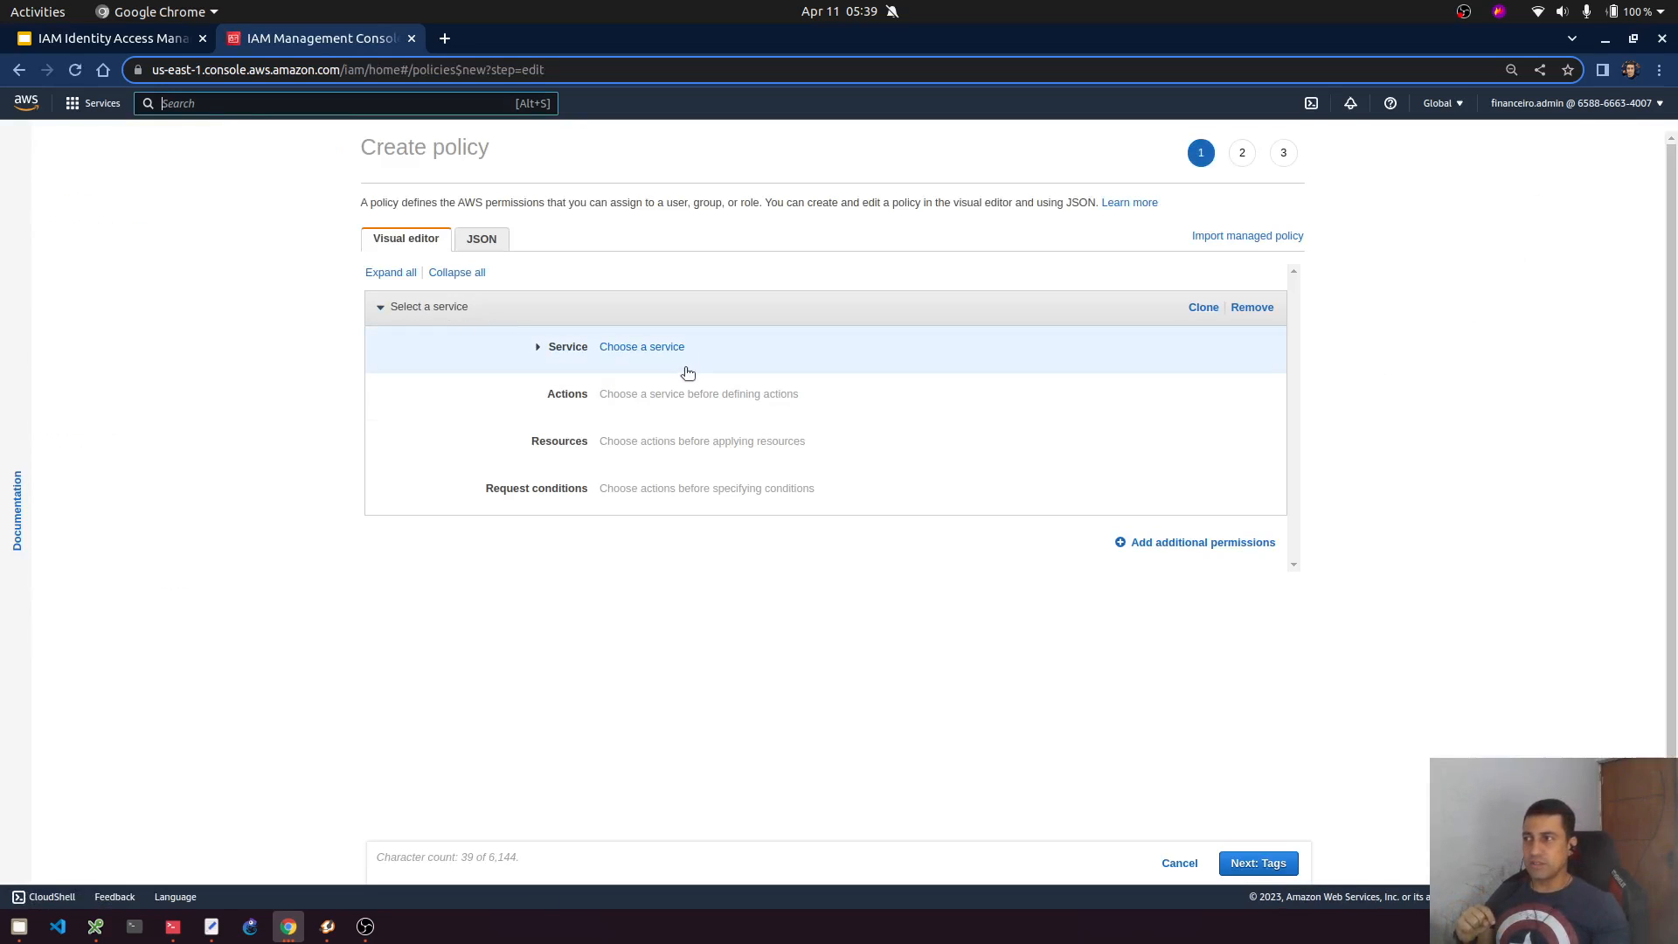
click(497, 240)
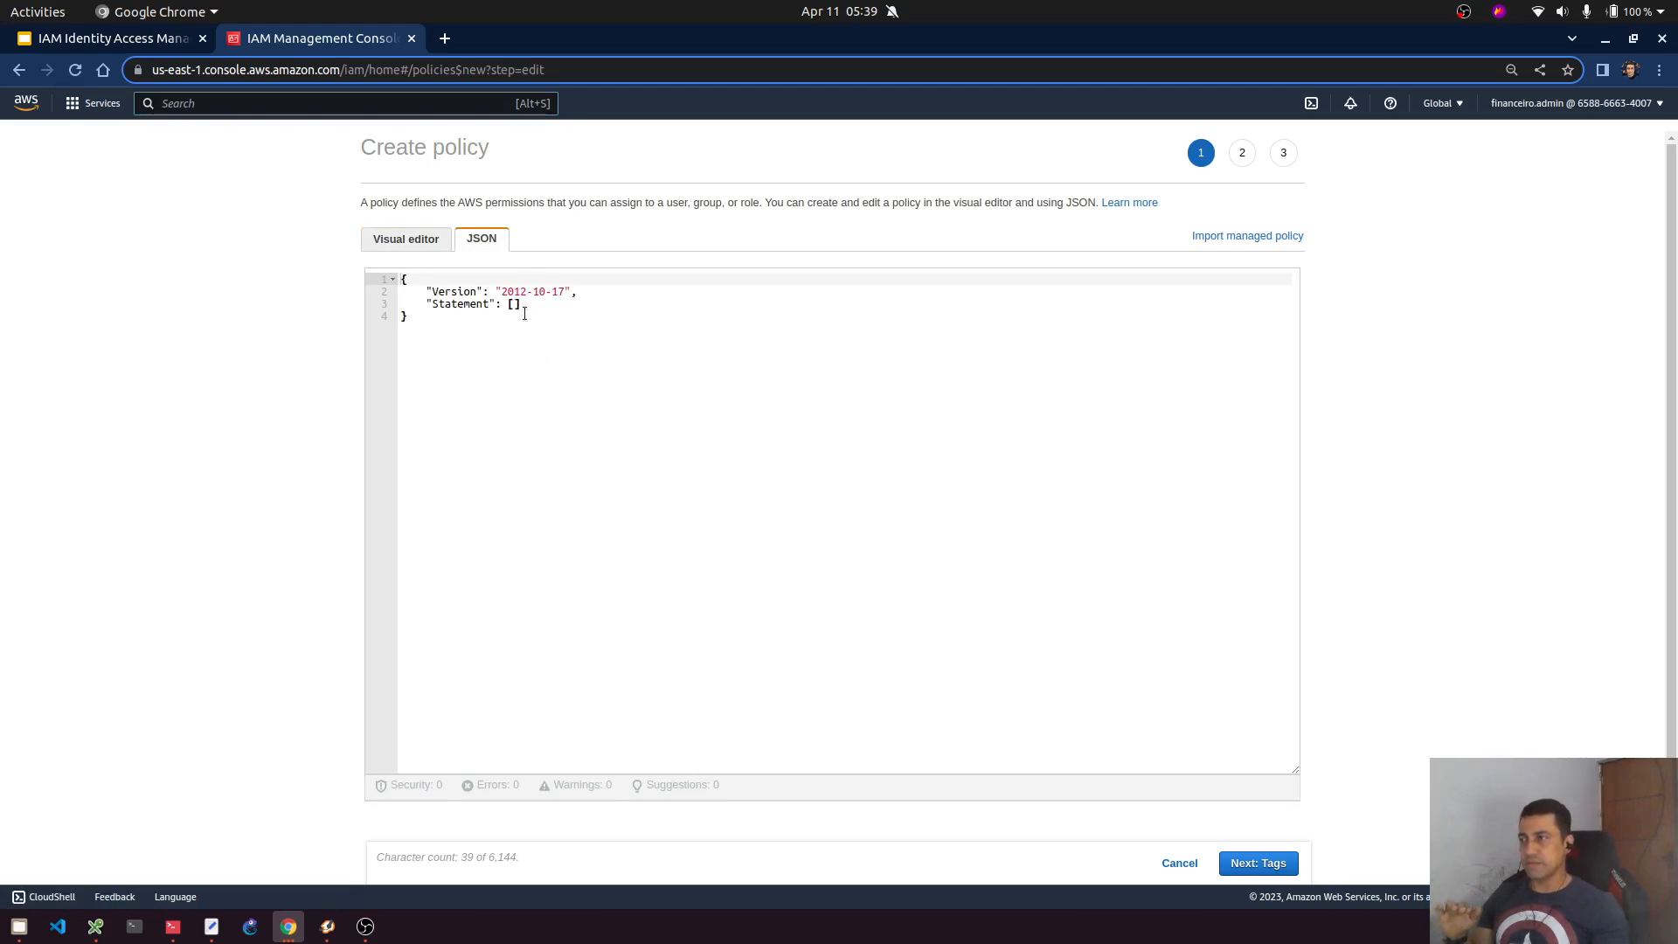
click(409, 243)
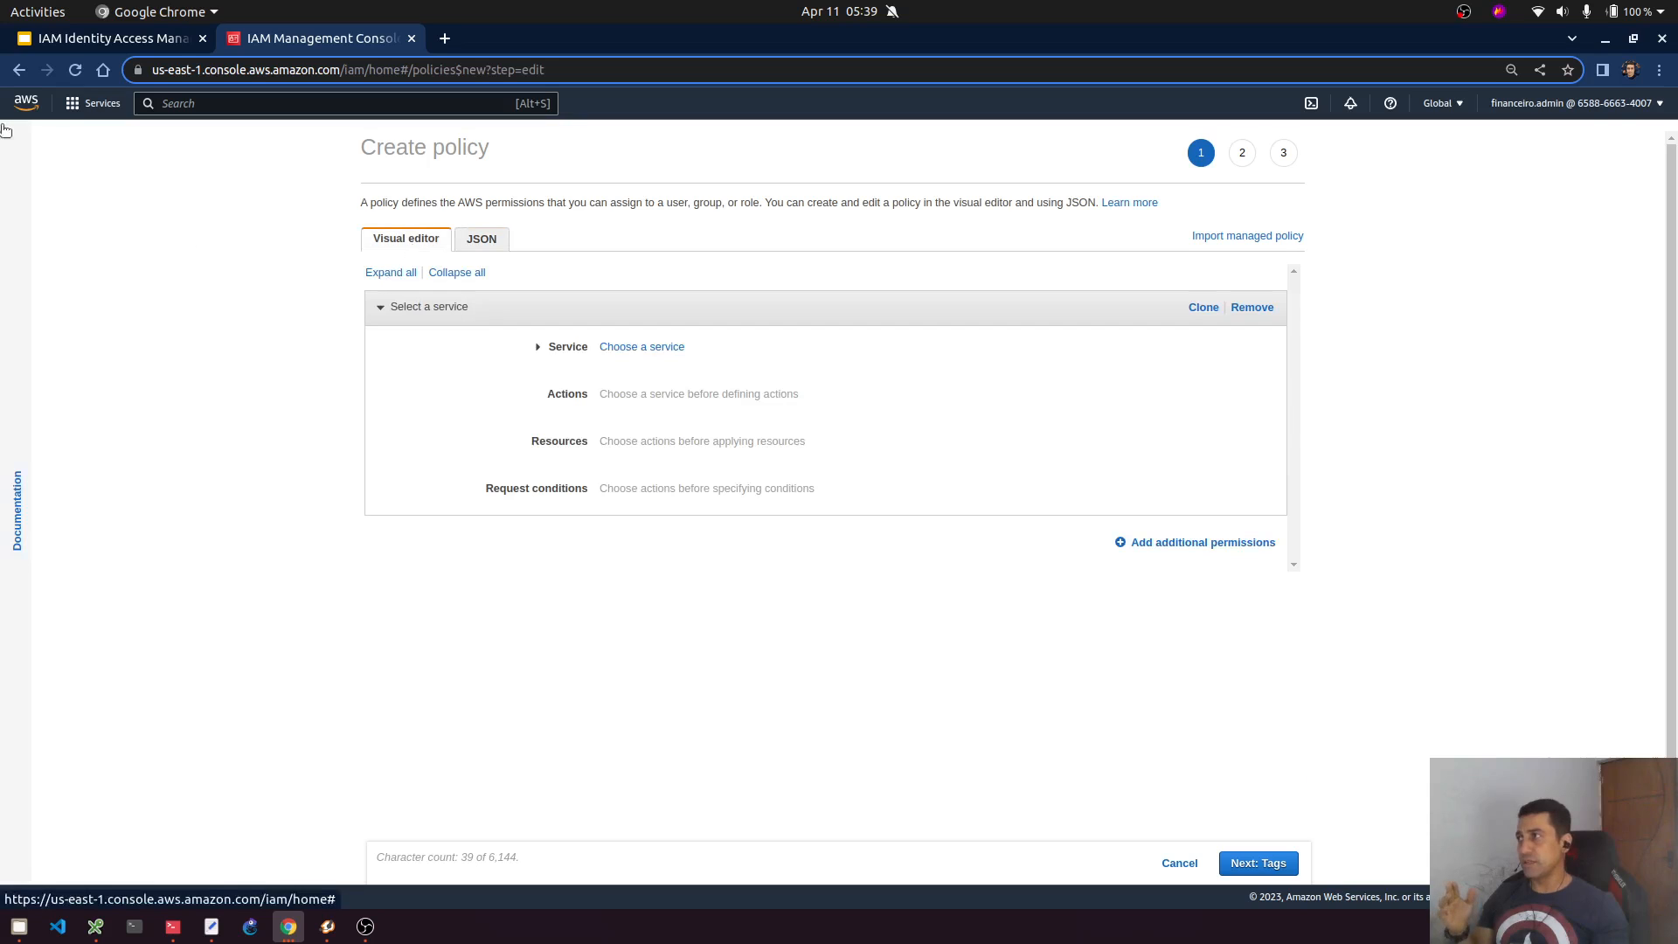
click(20, 70)
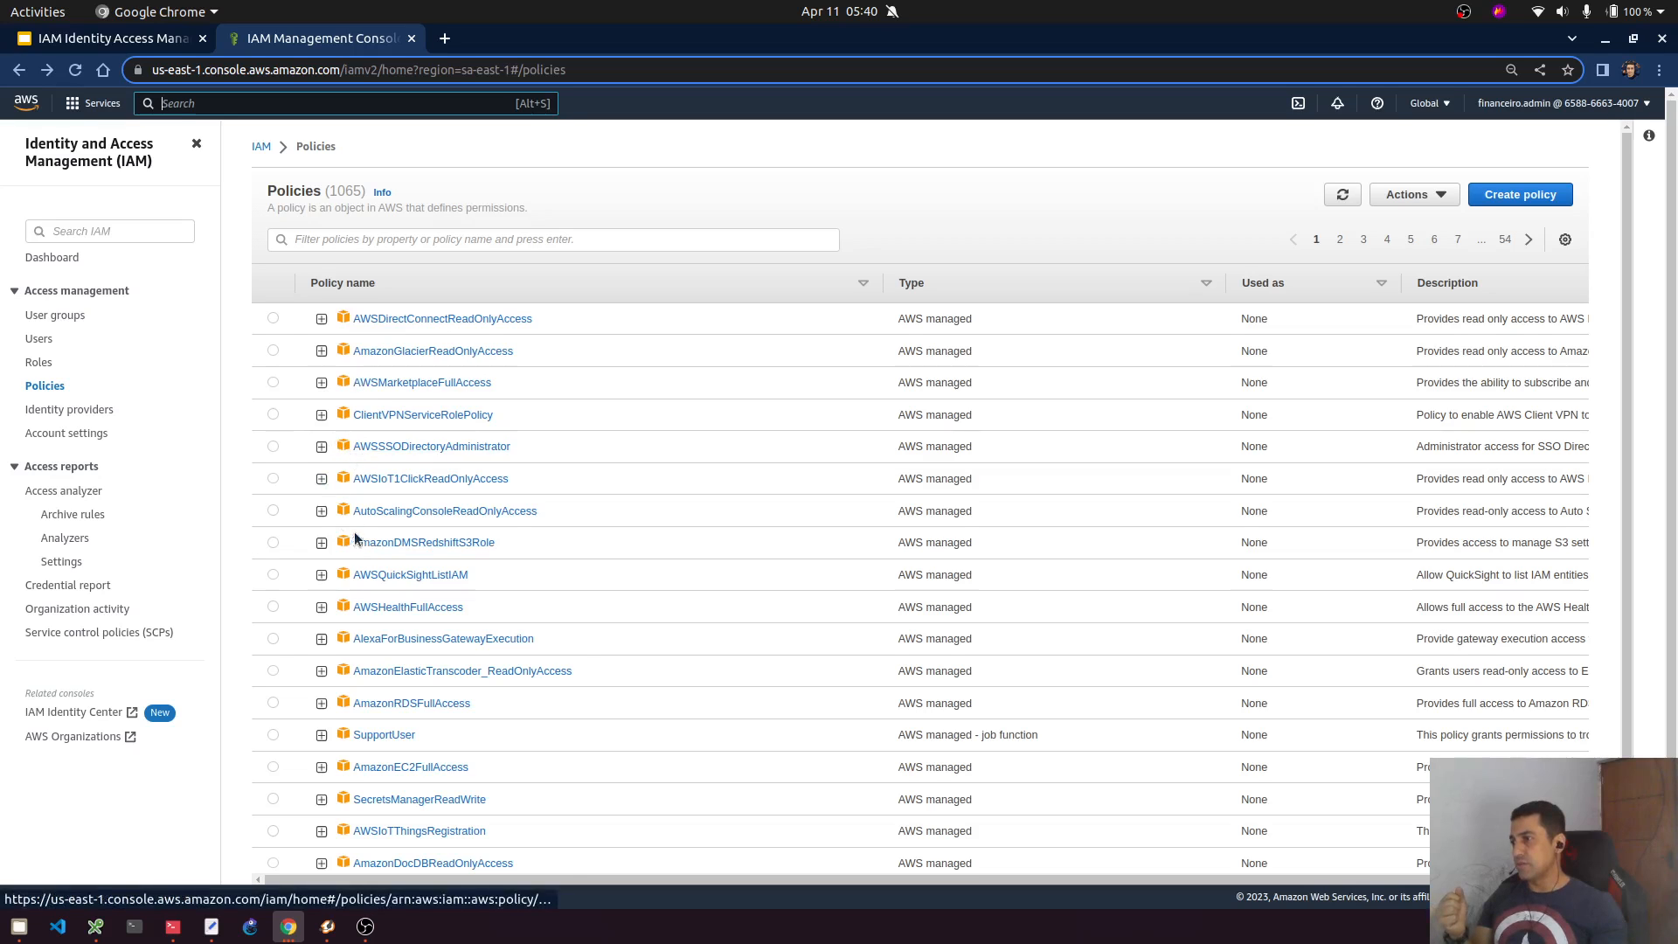
- Expand the AmazonRDSFullAccess policy and copy its entire JSON definition
click(325, 705)
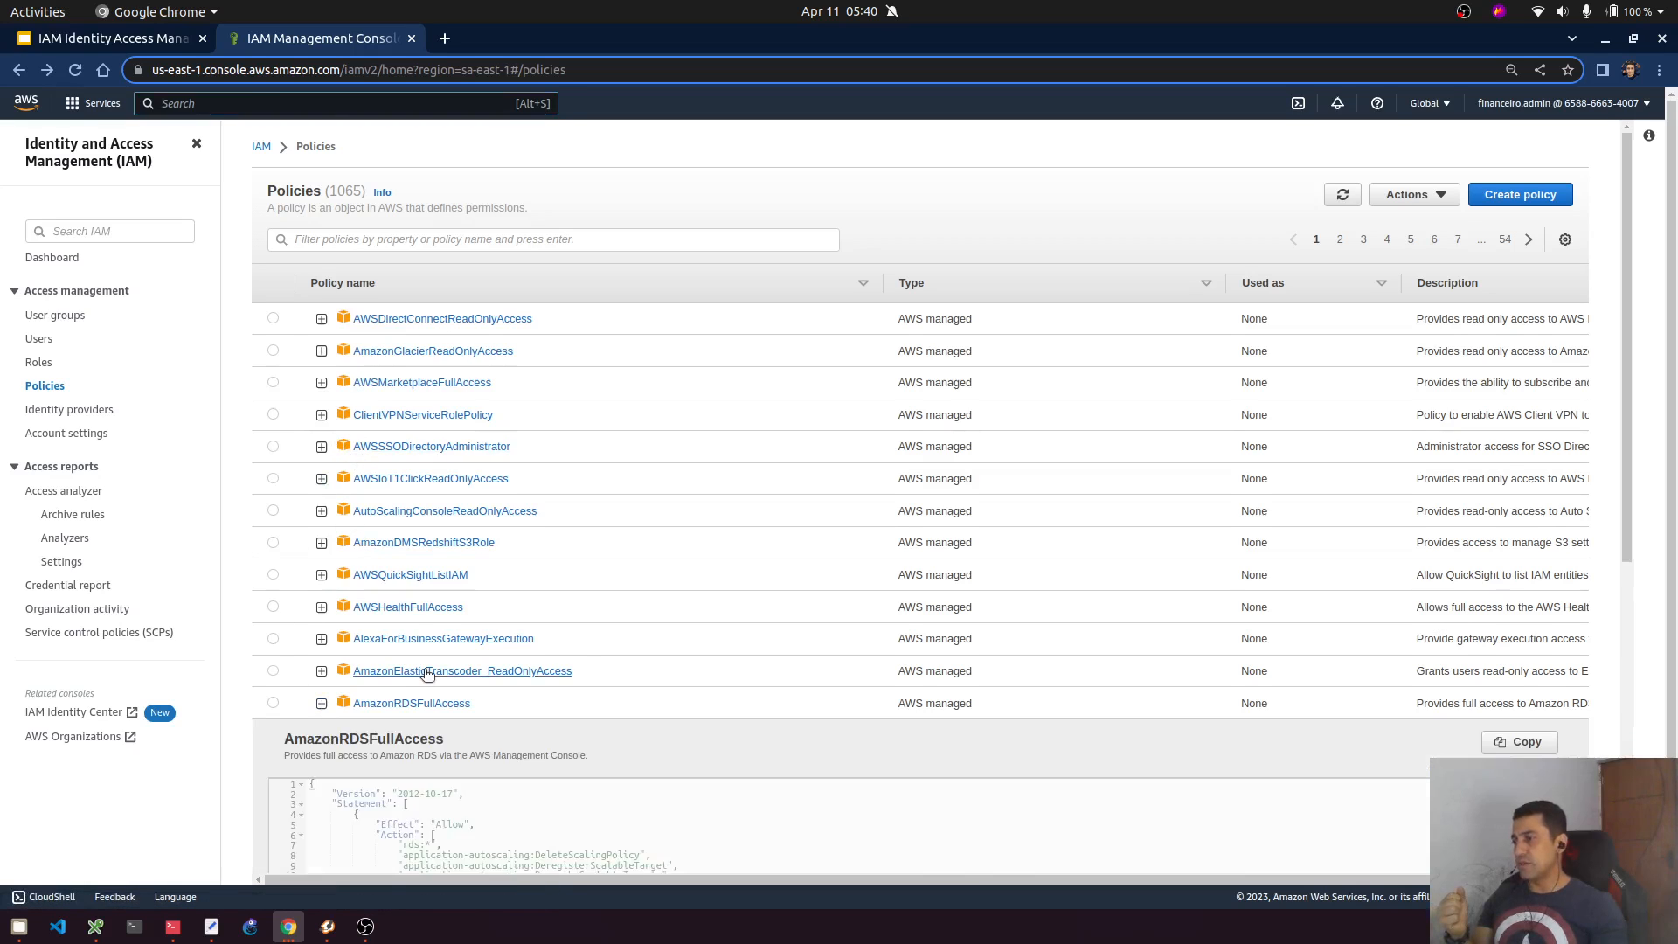
scroll(397, 610, down, 6)
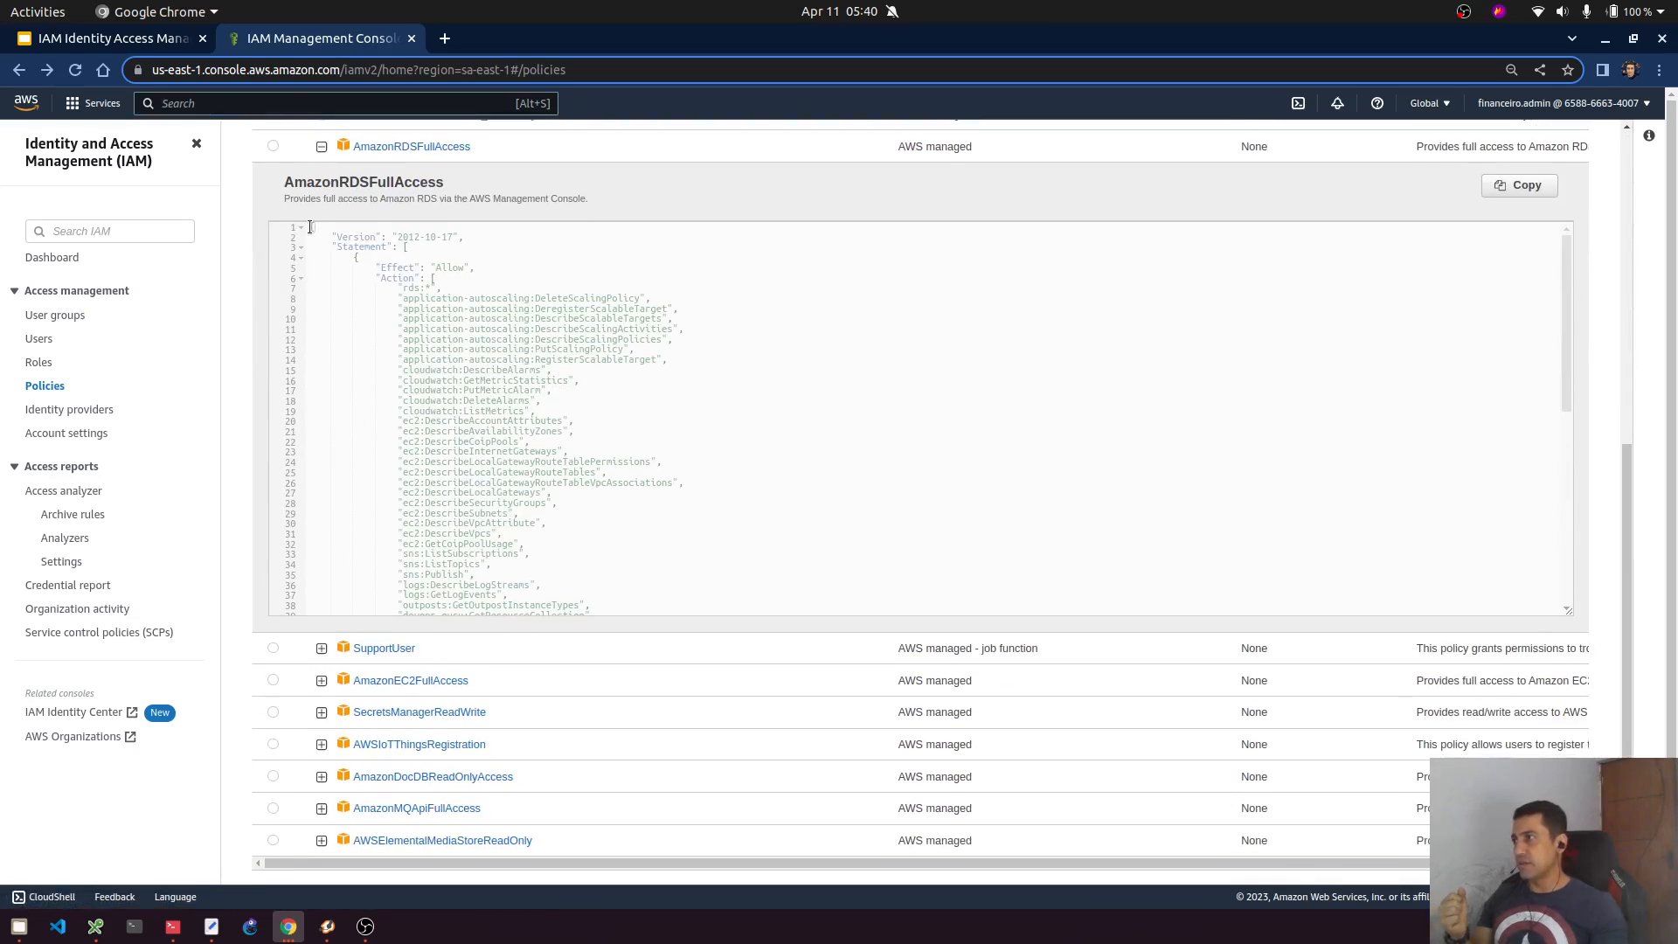
drag(328, 234, 454, 694)
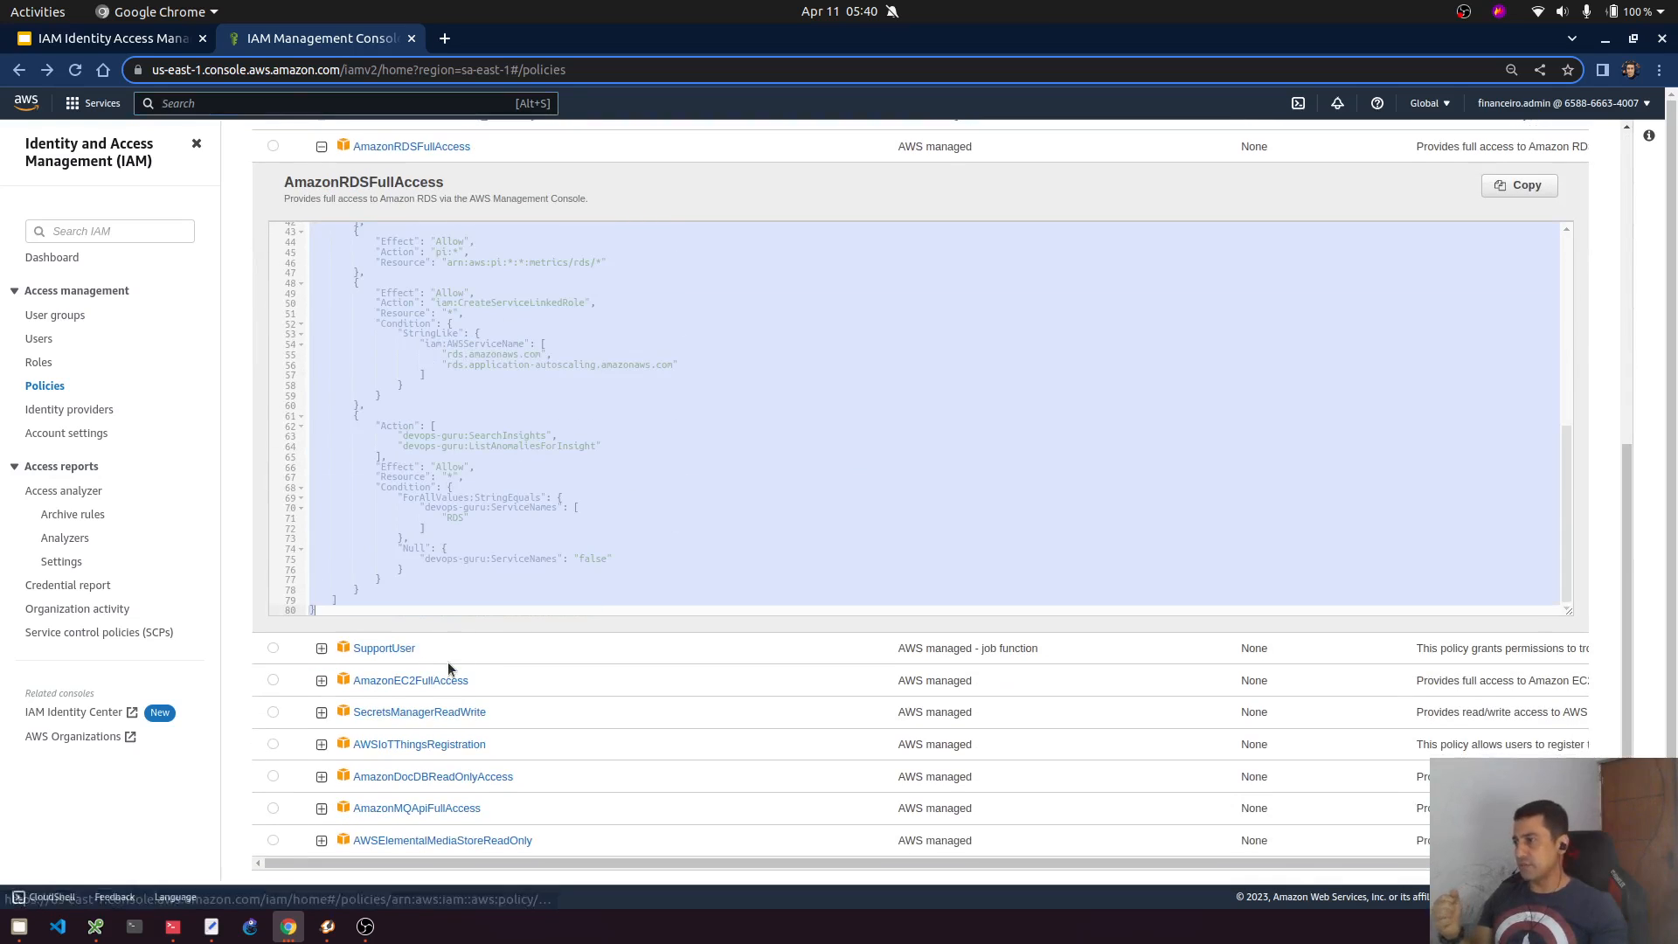
- Start creating a new policy and replace its default JSON with the copied AmazonRDSFullAccess definition
scroll(527, 549, up, 10)
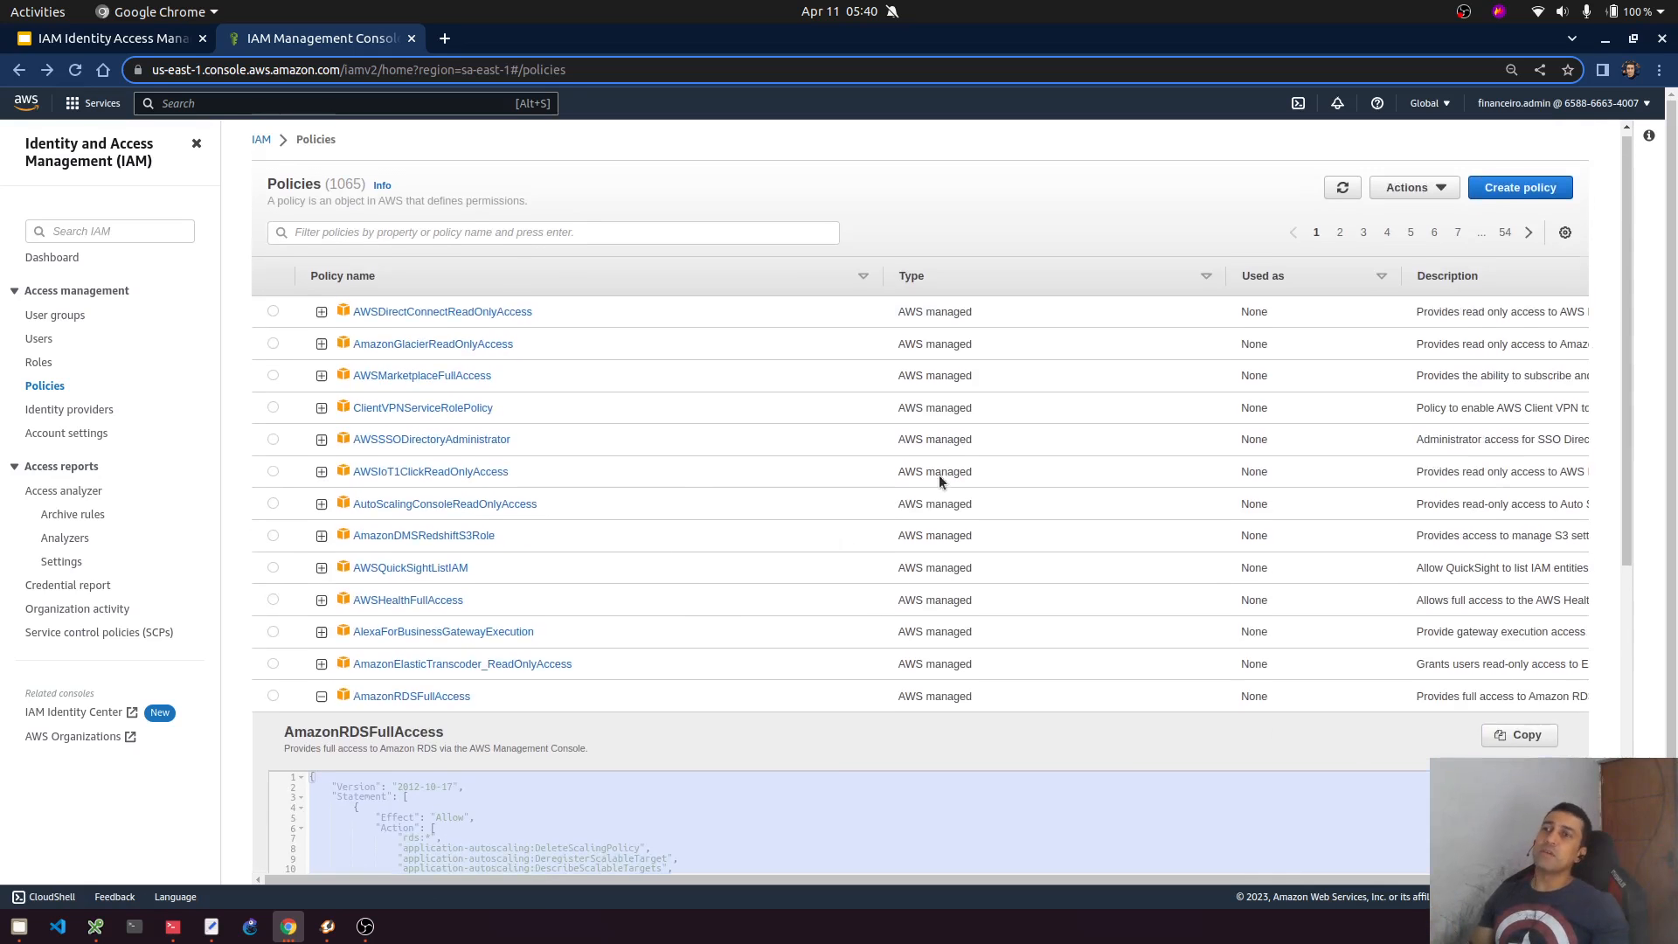
click(1539, 189)
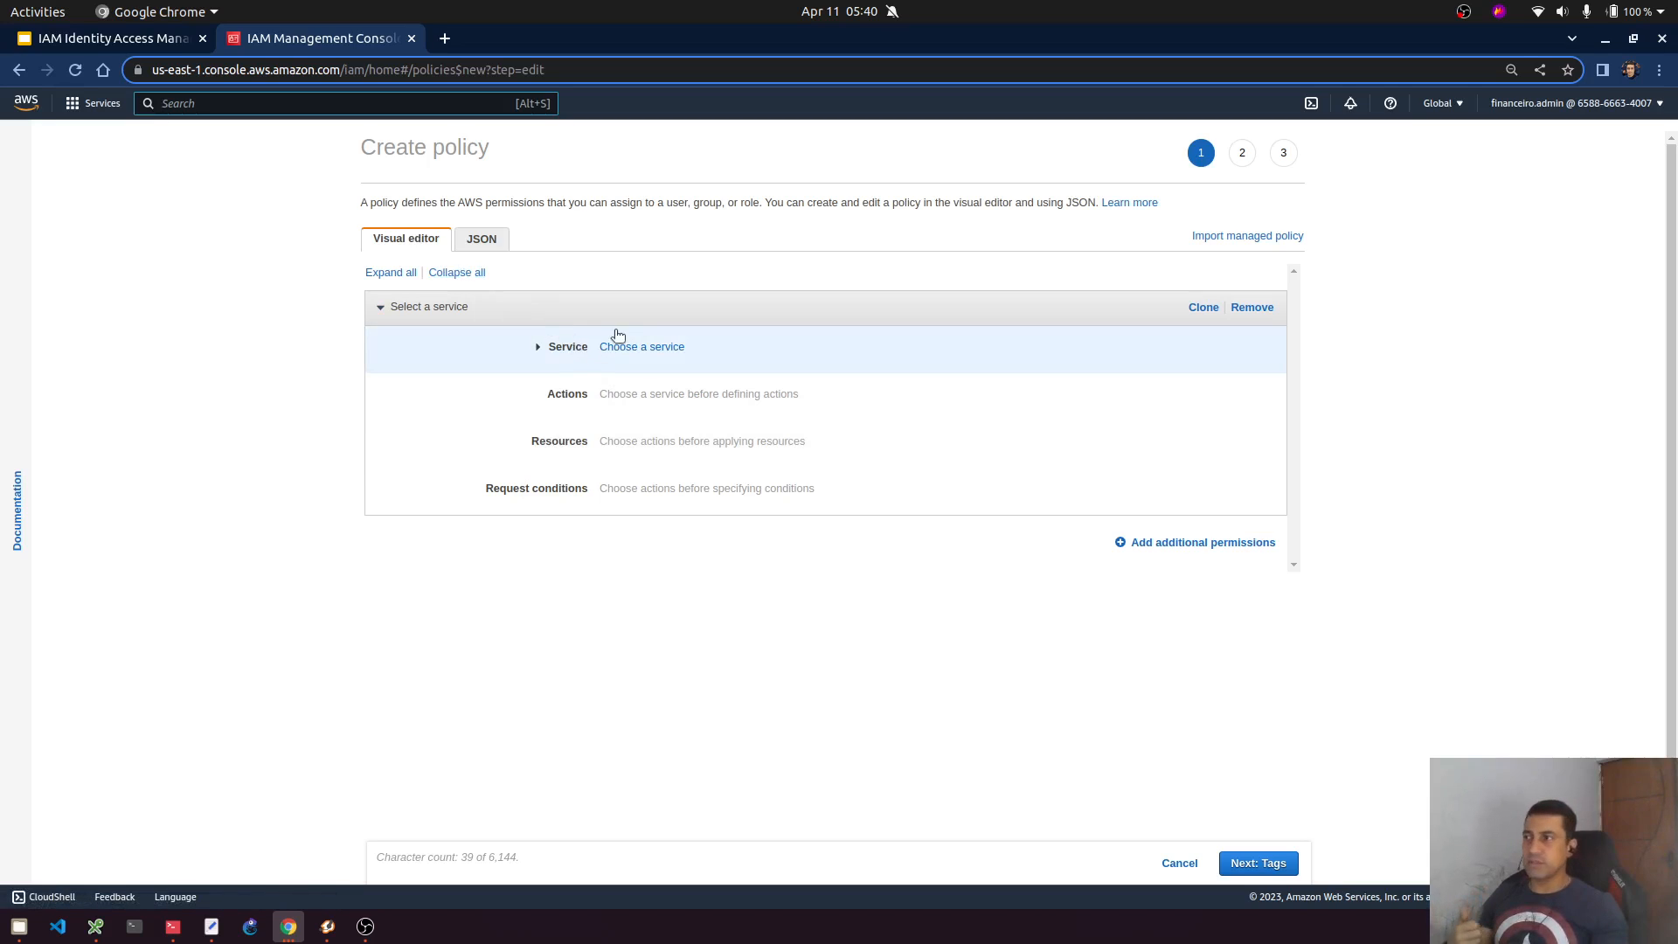
click(482, 240)
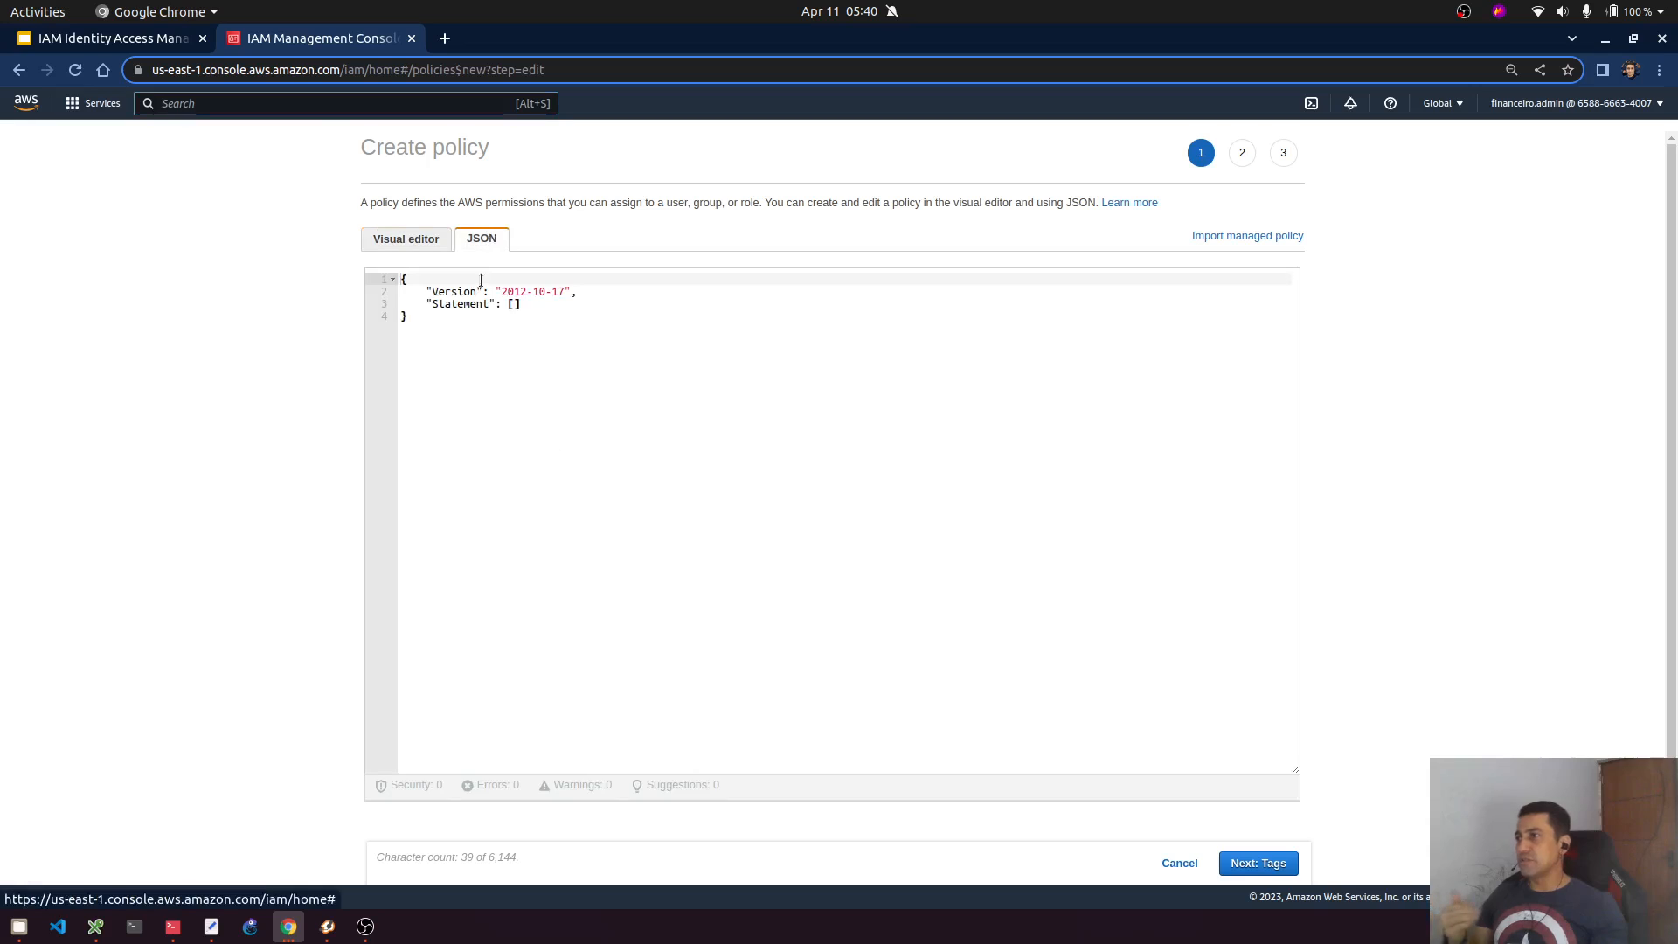
click(417, 316)
key(ctrl+a)
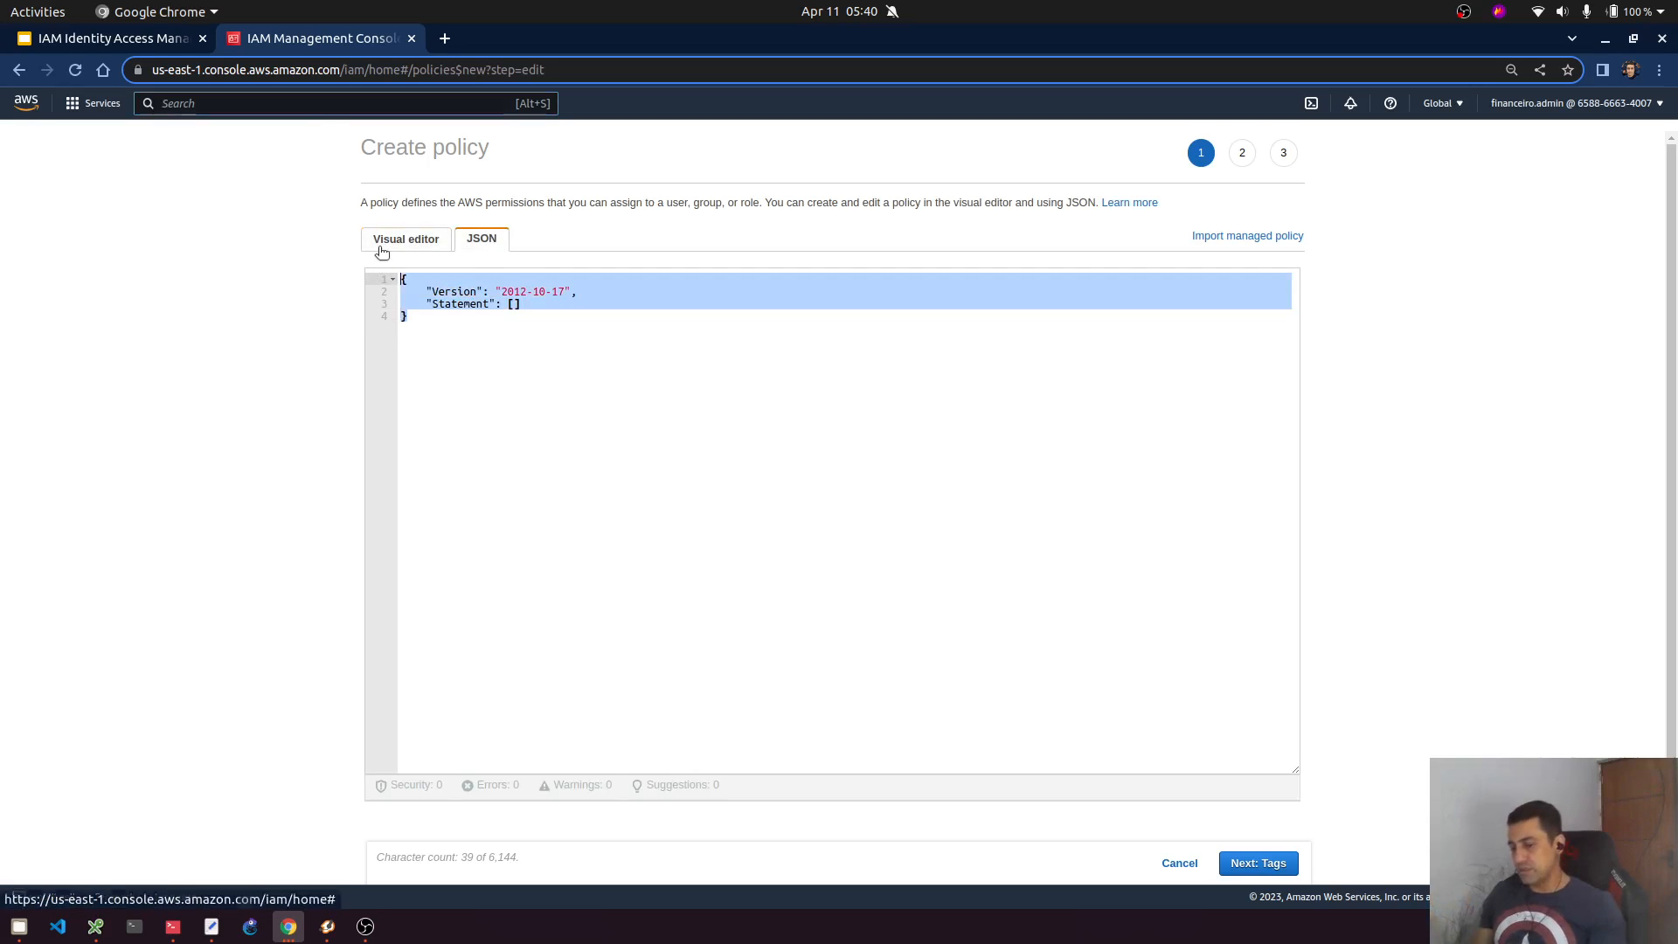
key(BackSpace)
key(ctrl+v)
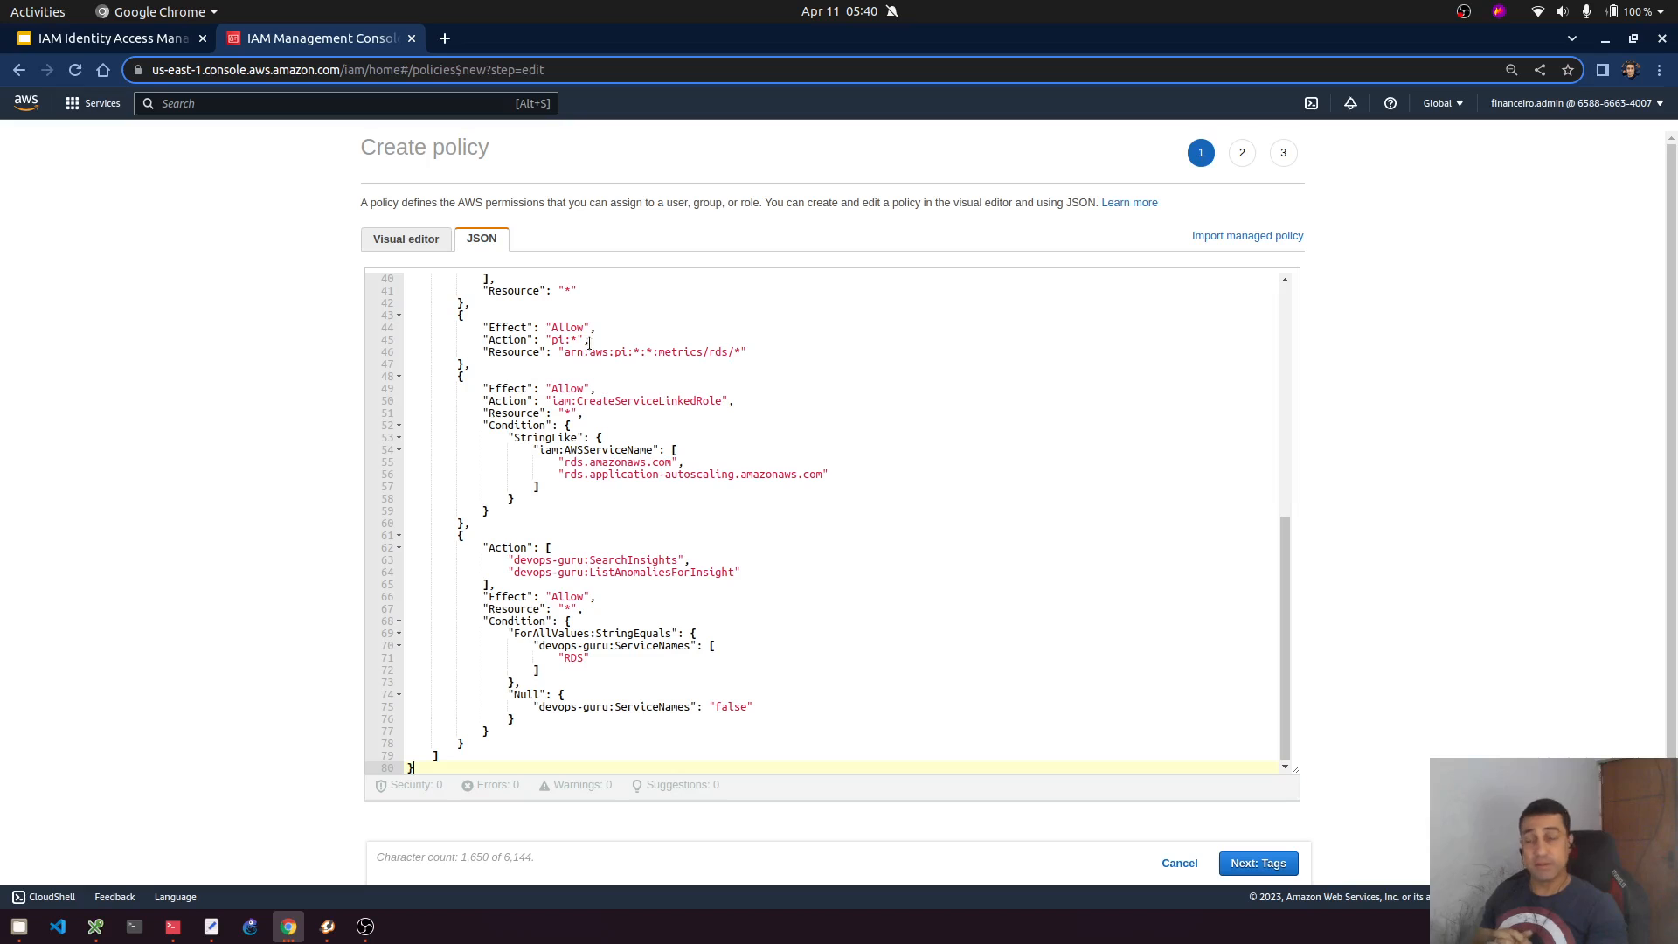
- Delete the cloudwatch actions, from DescribeAlarms through ListMetrics, from the policy's first statement
scroll(560, 344, up, 8)
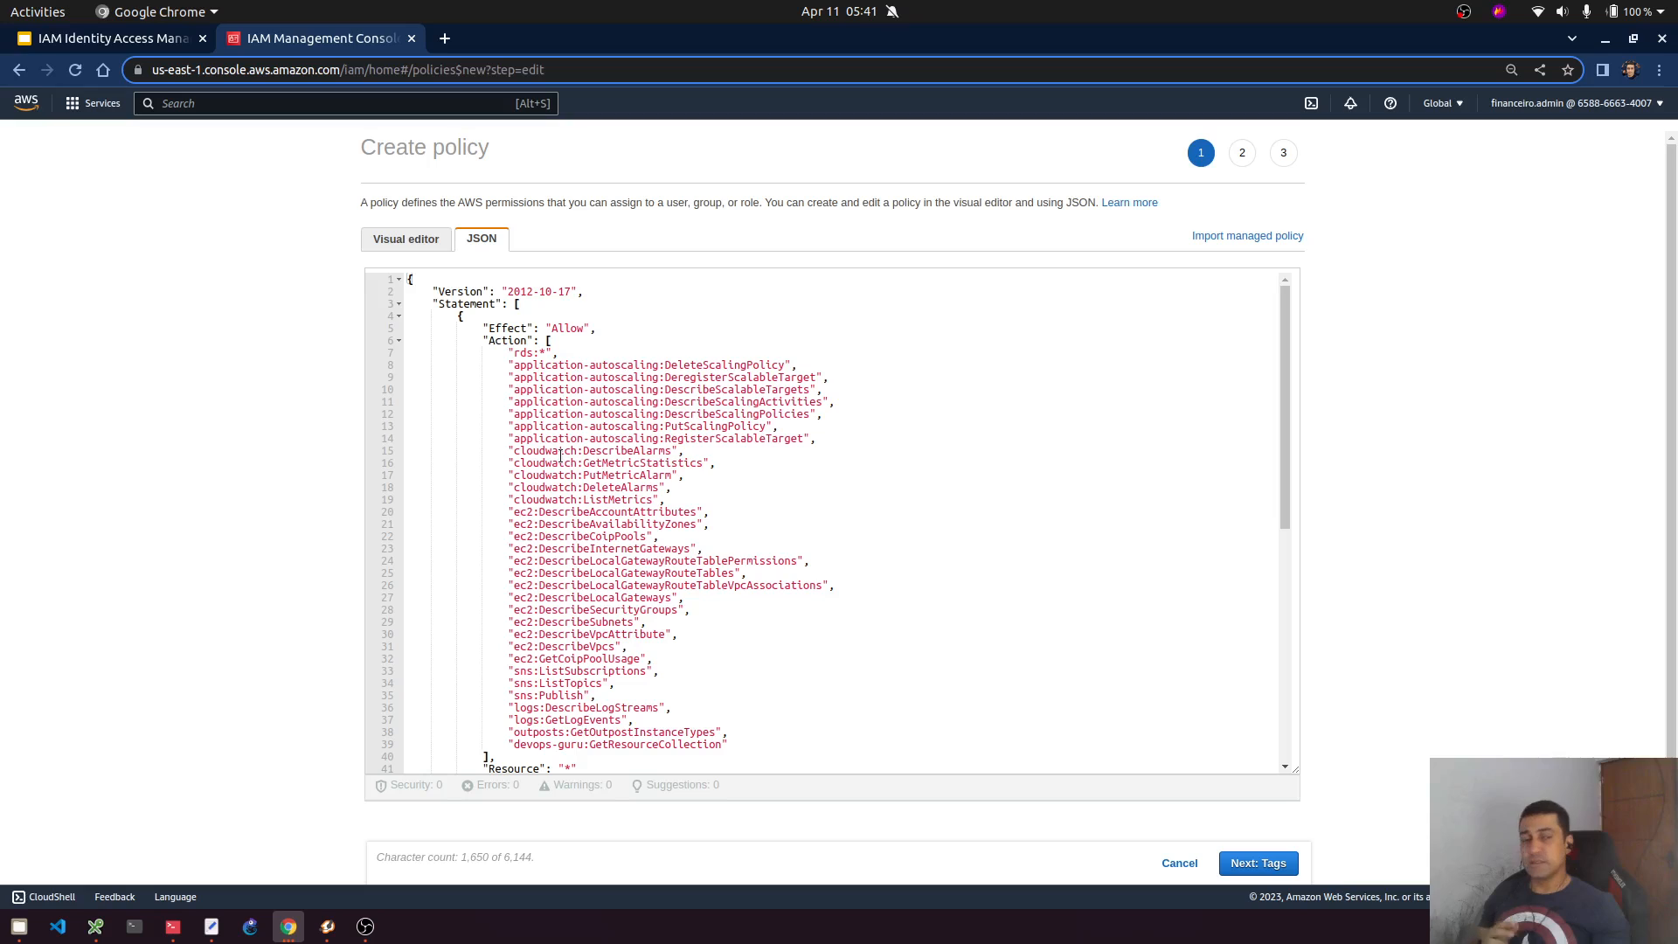
click(739, 501)
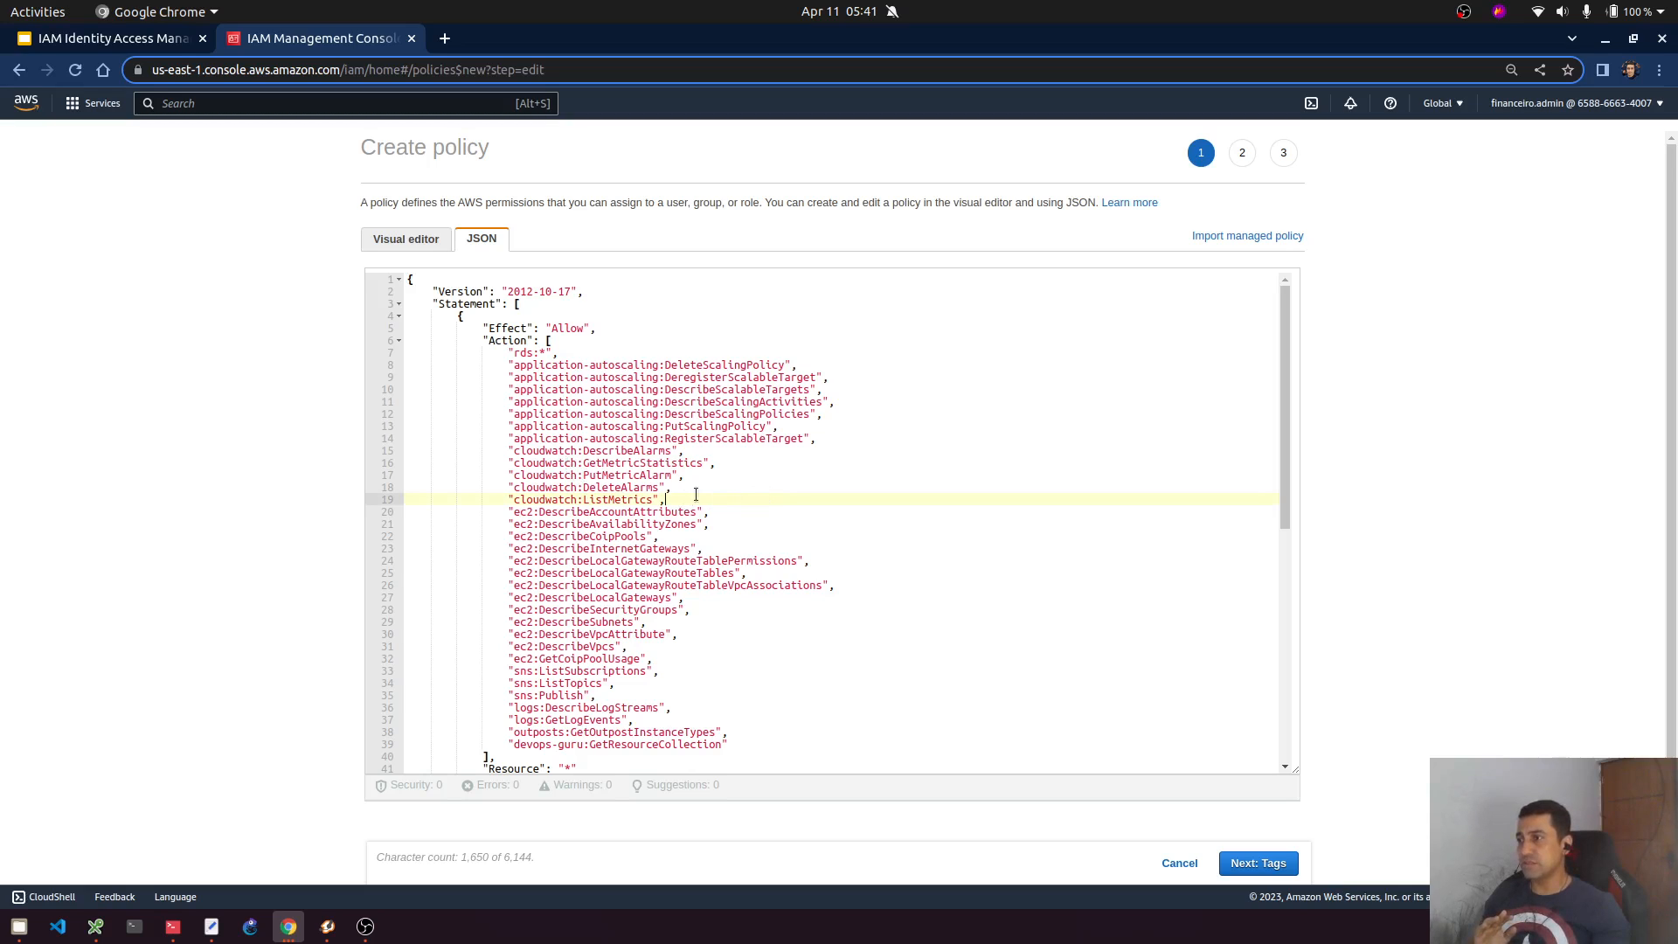
drag(696, 495, 371, 452)
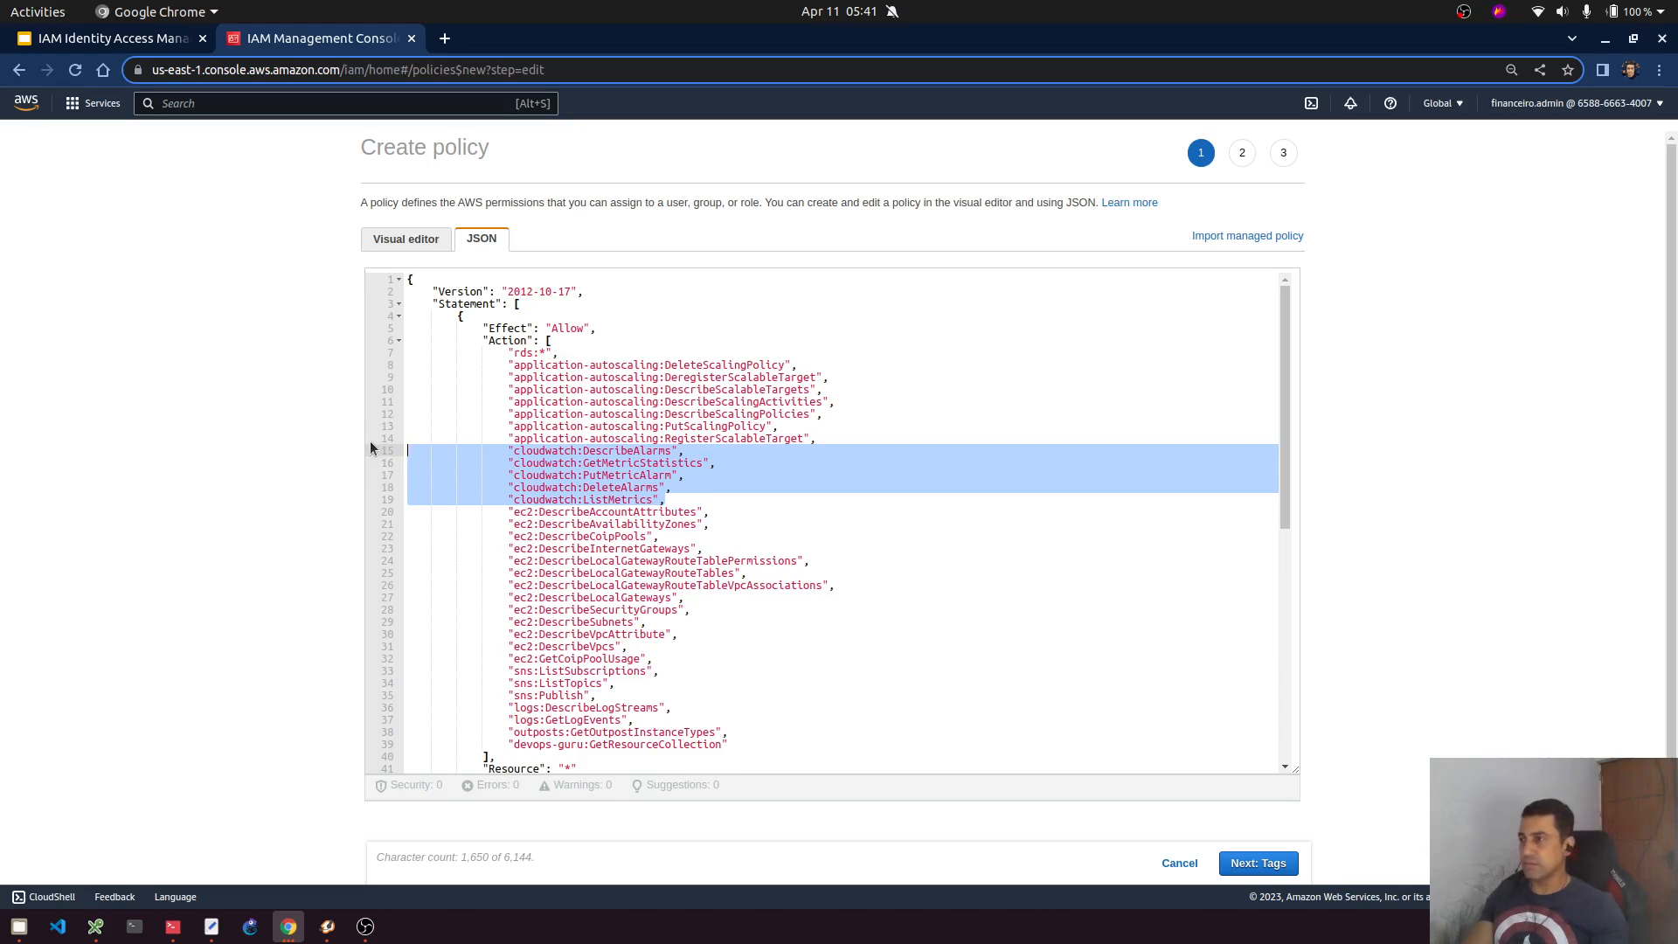
key(BackSpace)
key(BackSpace)
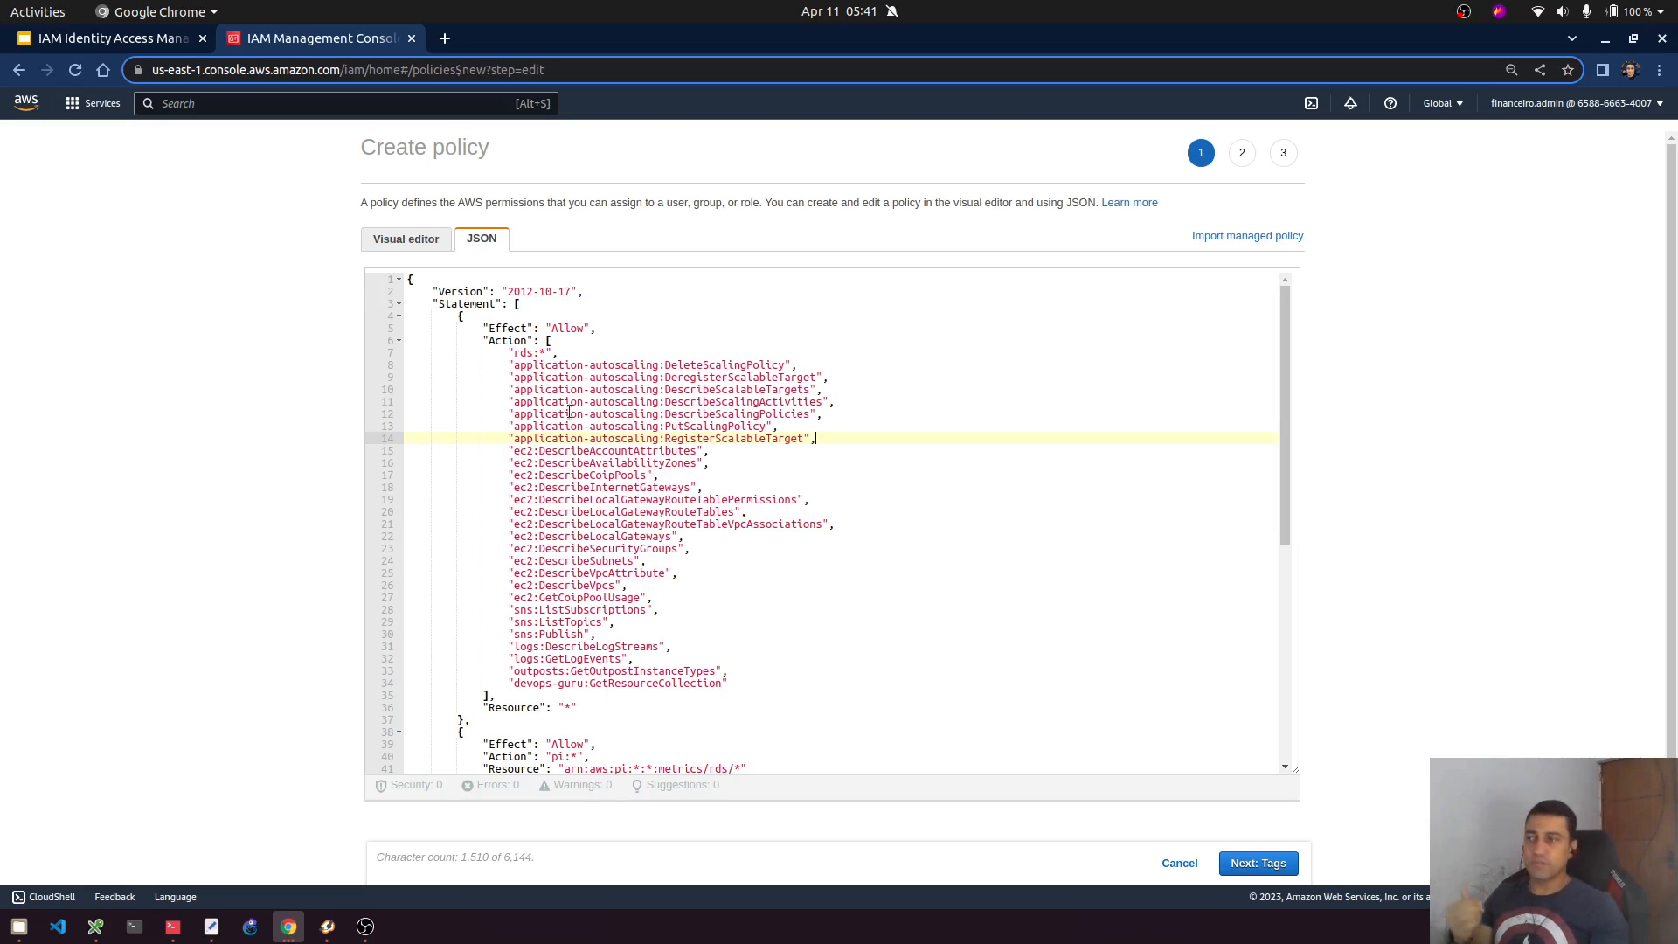
- Delete the ec2 actions, from DescribeAccountAttributes through GetCoipPoolUsage, from the policy's first statement
scroll(600, 431, down, 3)
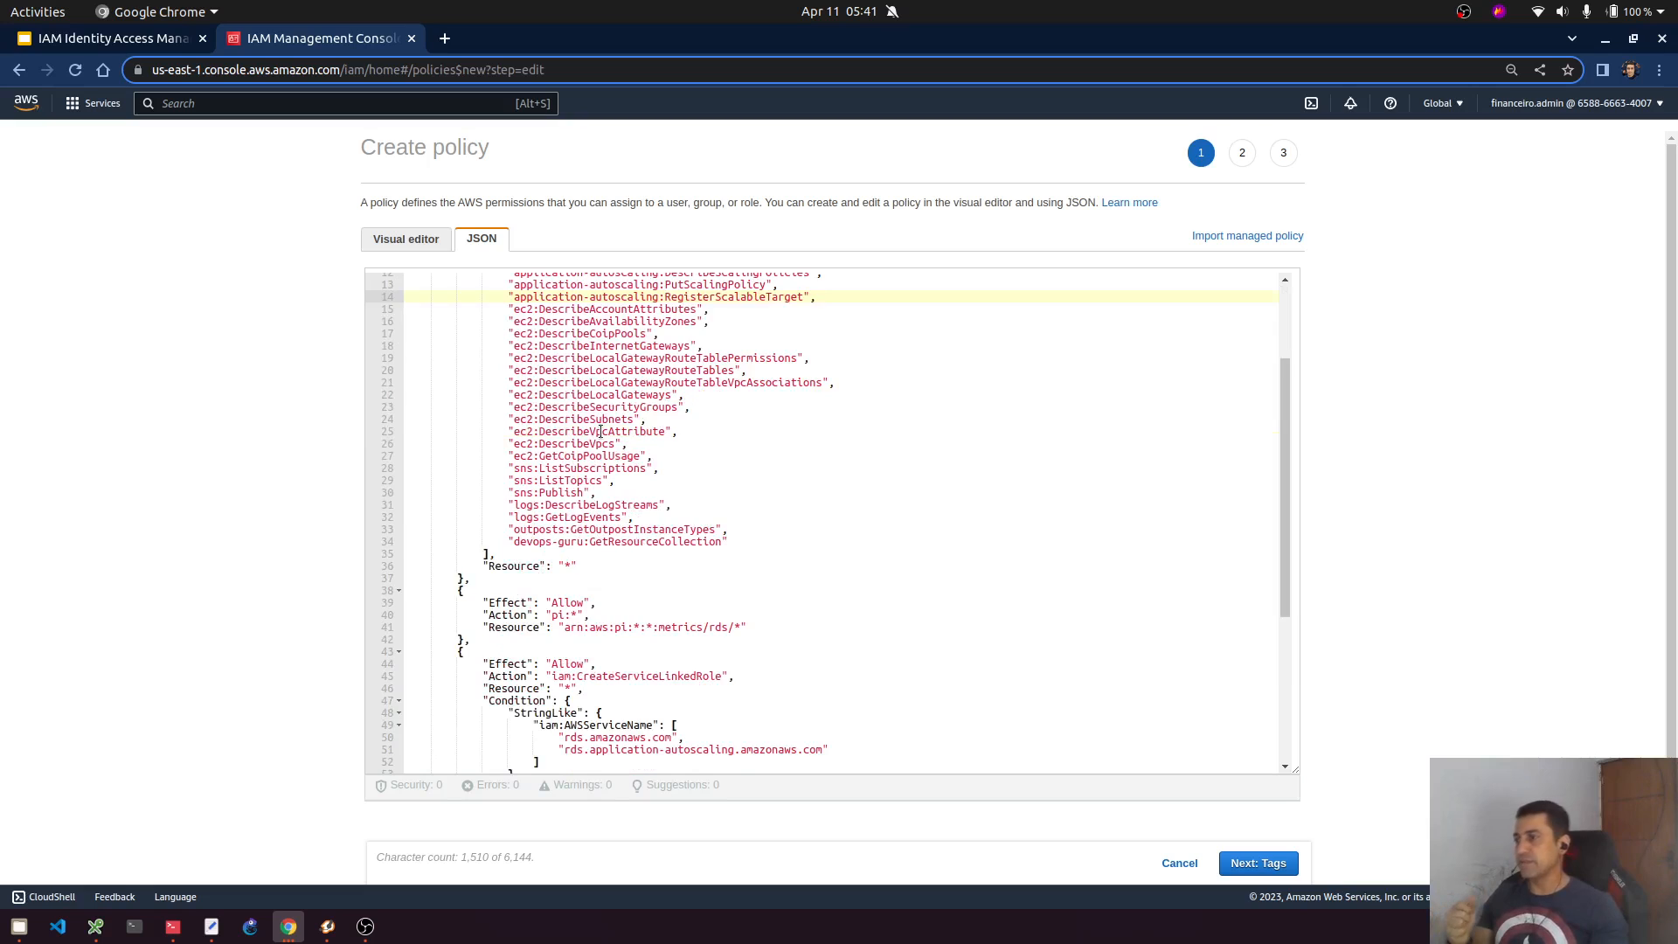
scroll(604, 436, down, 3)
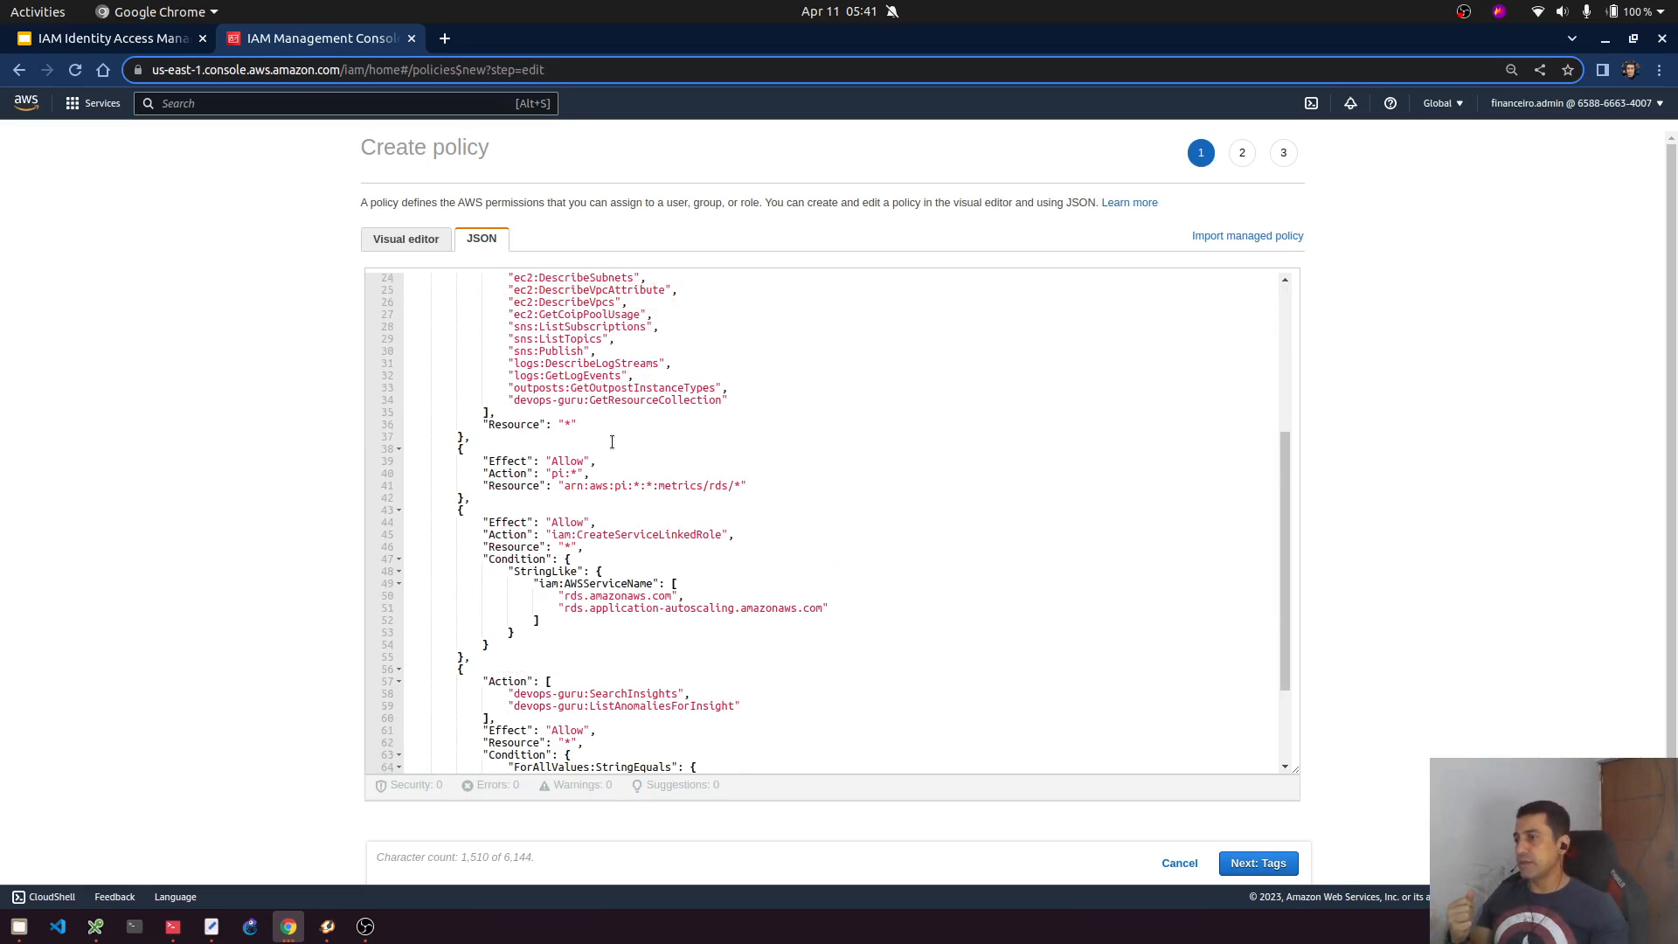
scroll(616, 440, down, 2)
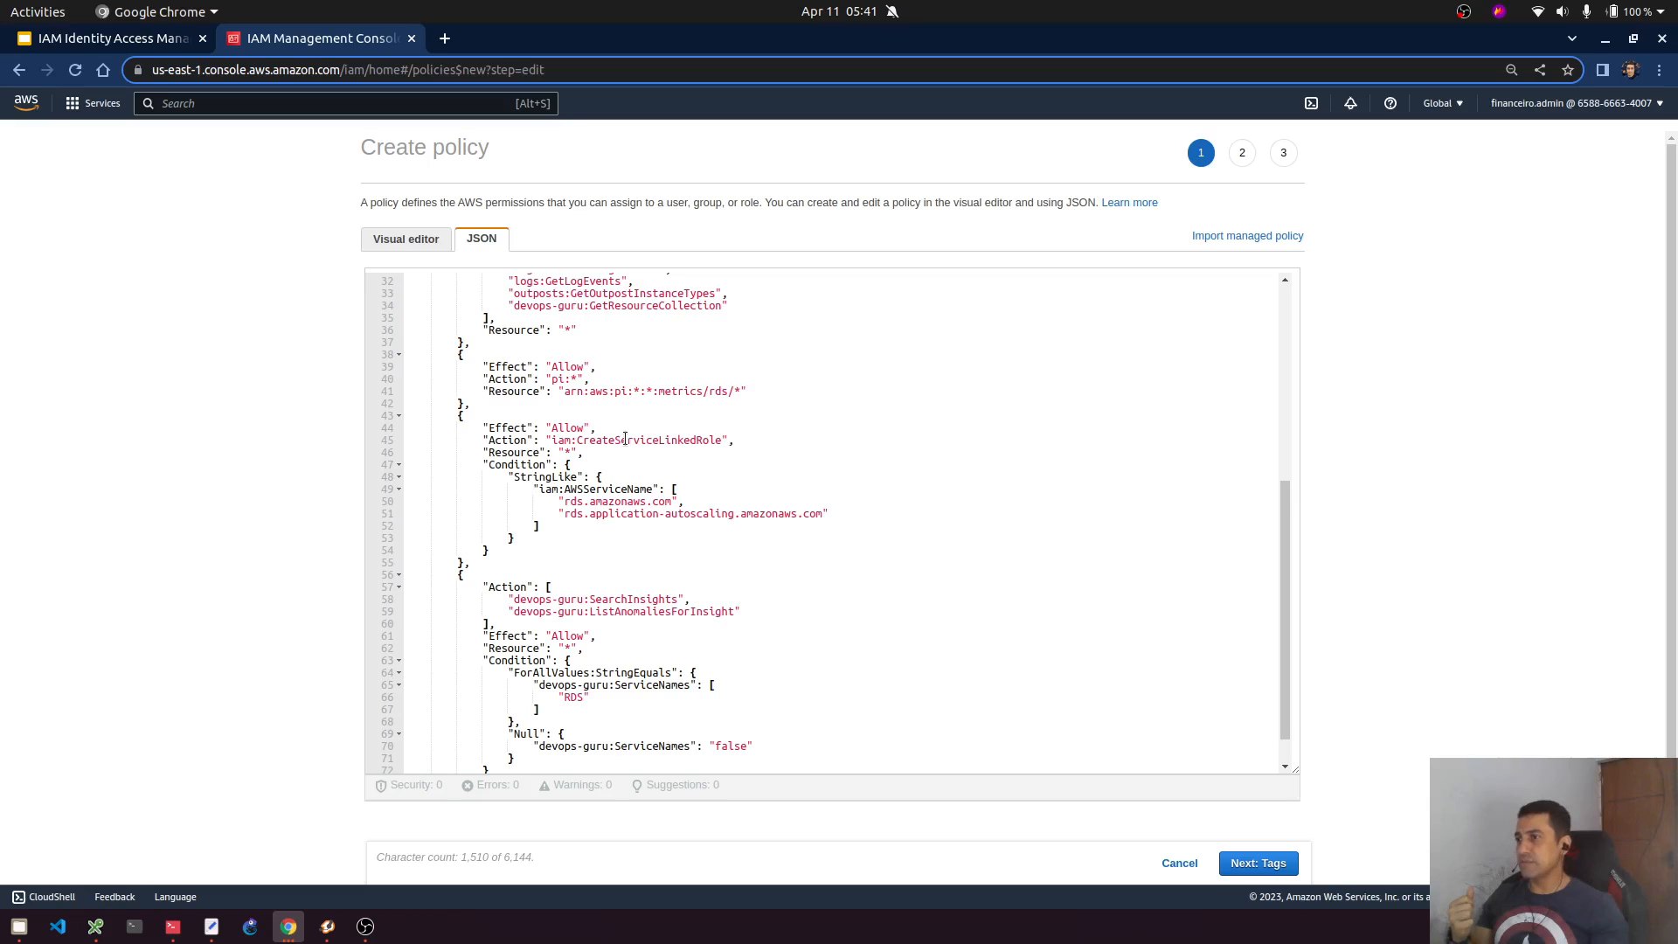
scroll(625, 438, down, 2)
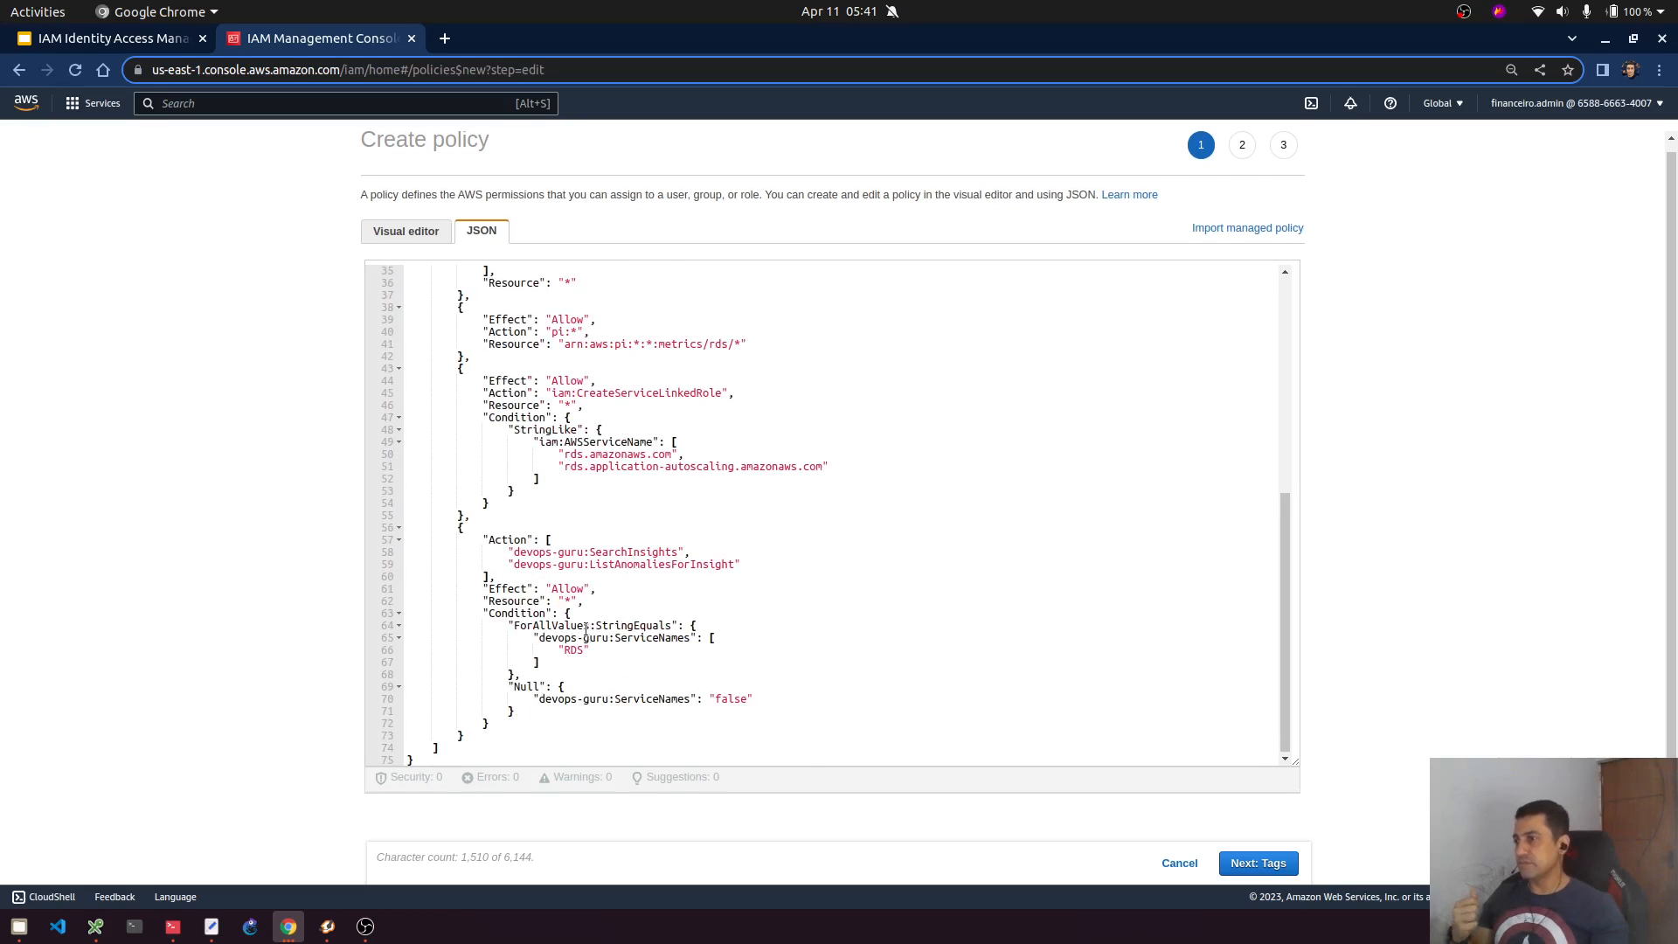
scroll(716, 587, up, 8)
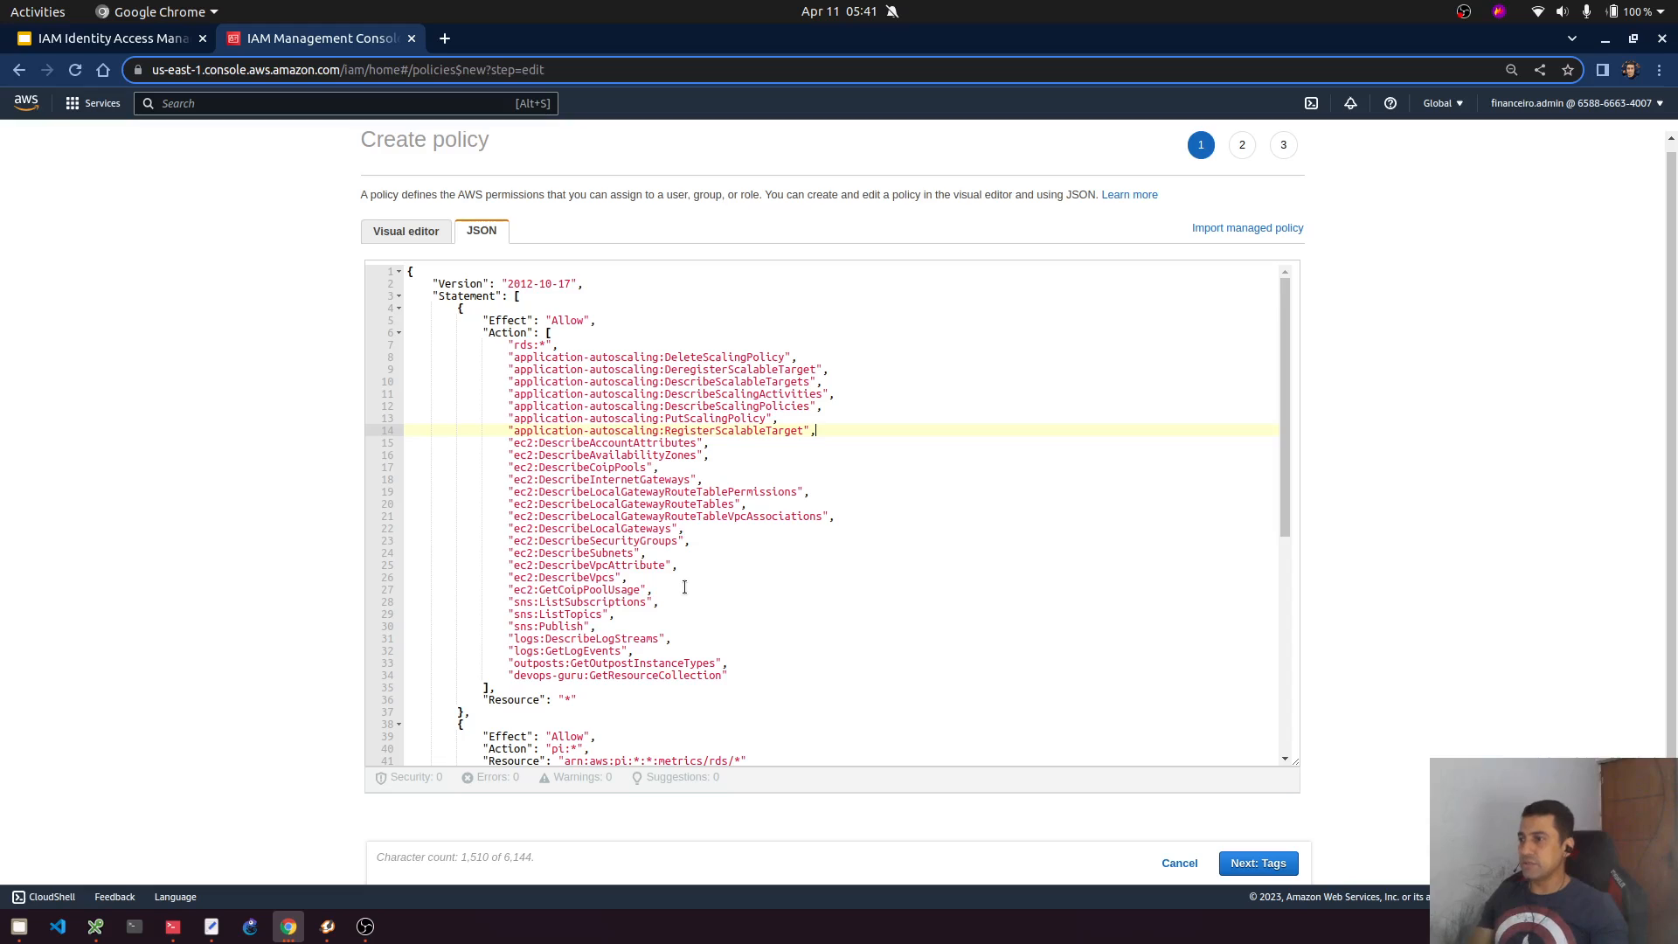
drag(641, 591, 302, 448)
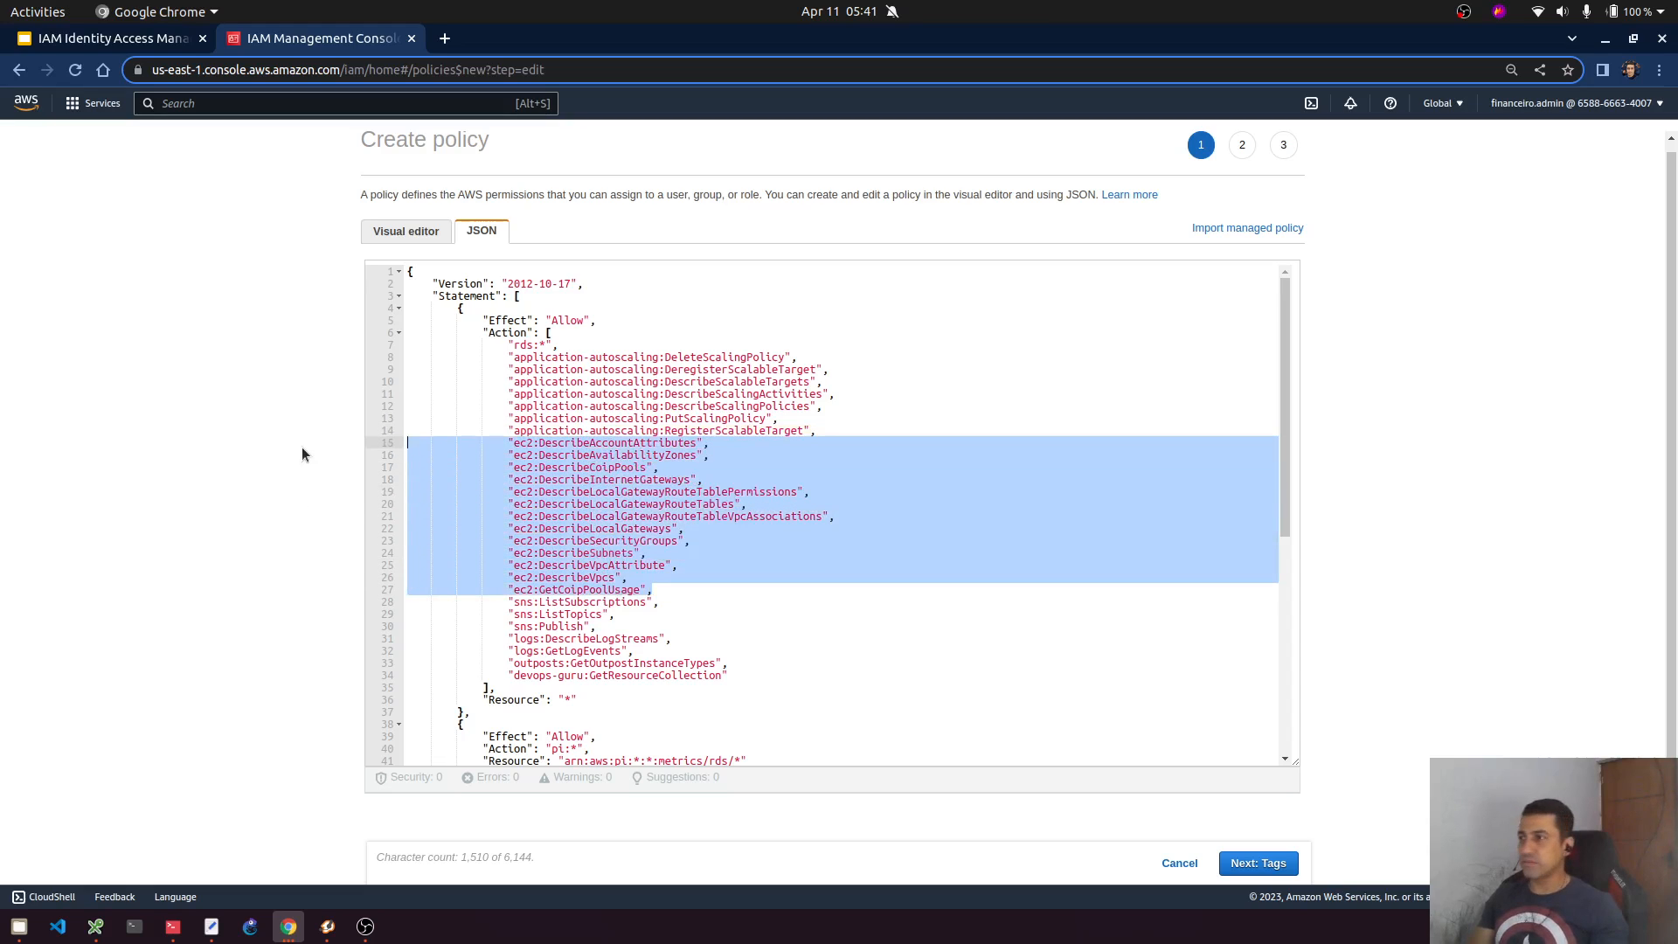
key(BackSpace)
key(BackSpace)
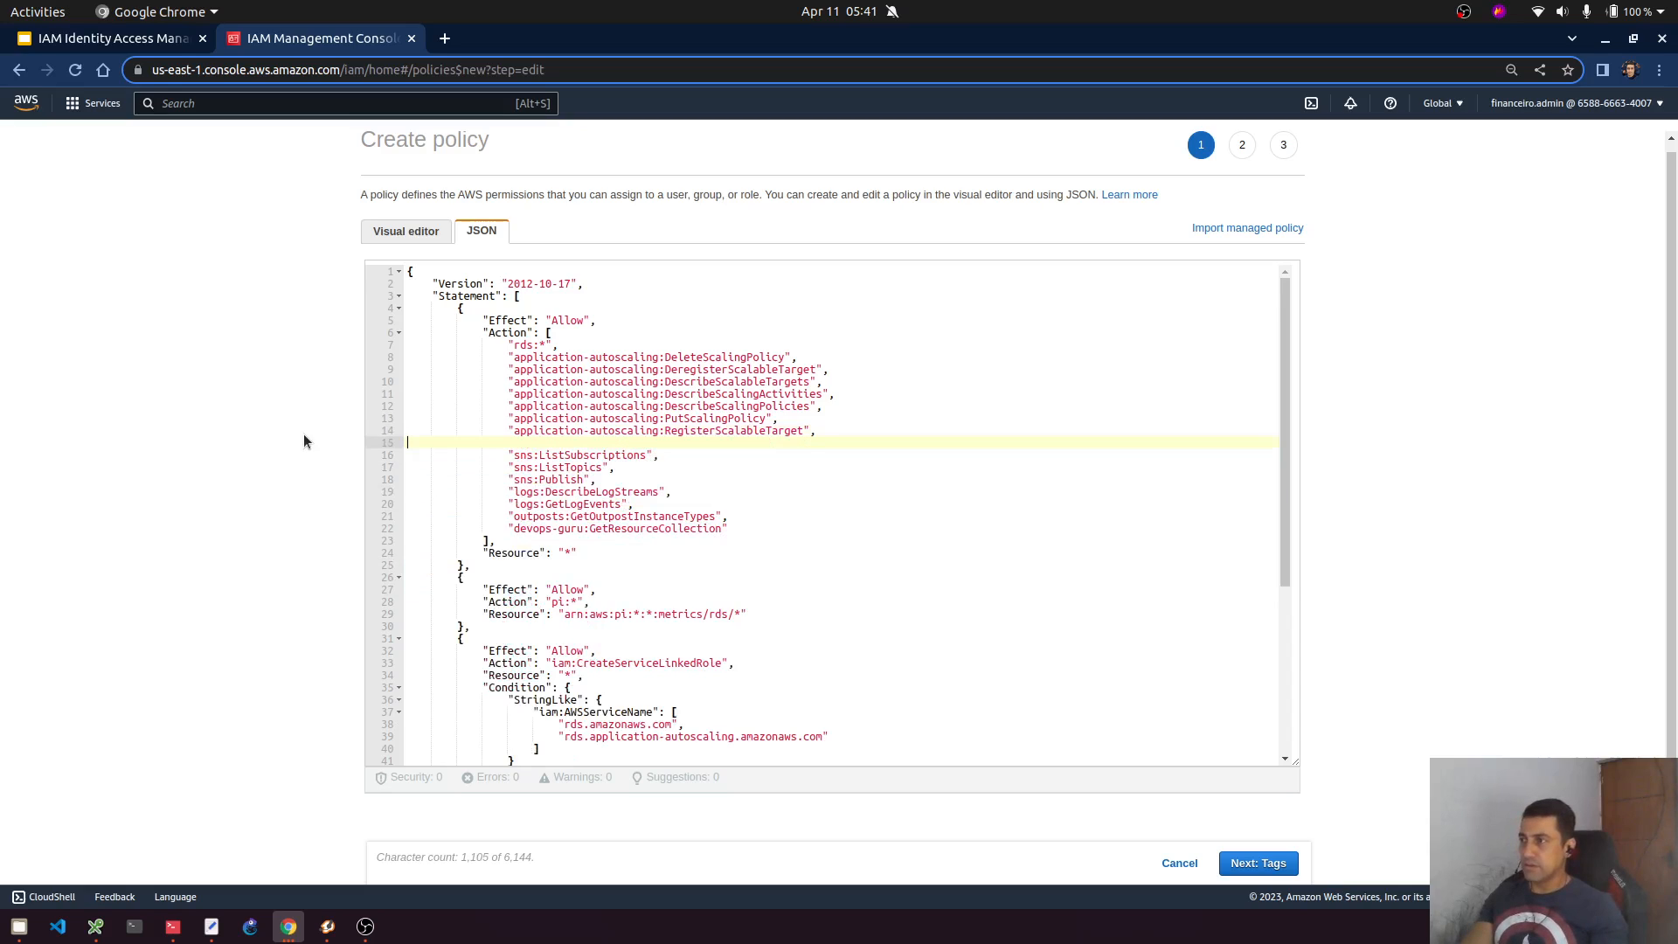
- Add "iam:CreateServiceLinkedRole" with quotes and a trailing comma to the first statement's actions, after application-autoscaling:RegisterScalableTarget
key(Return)
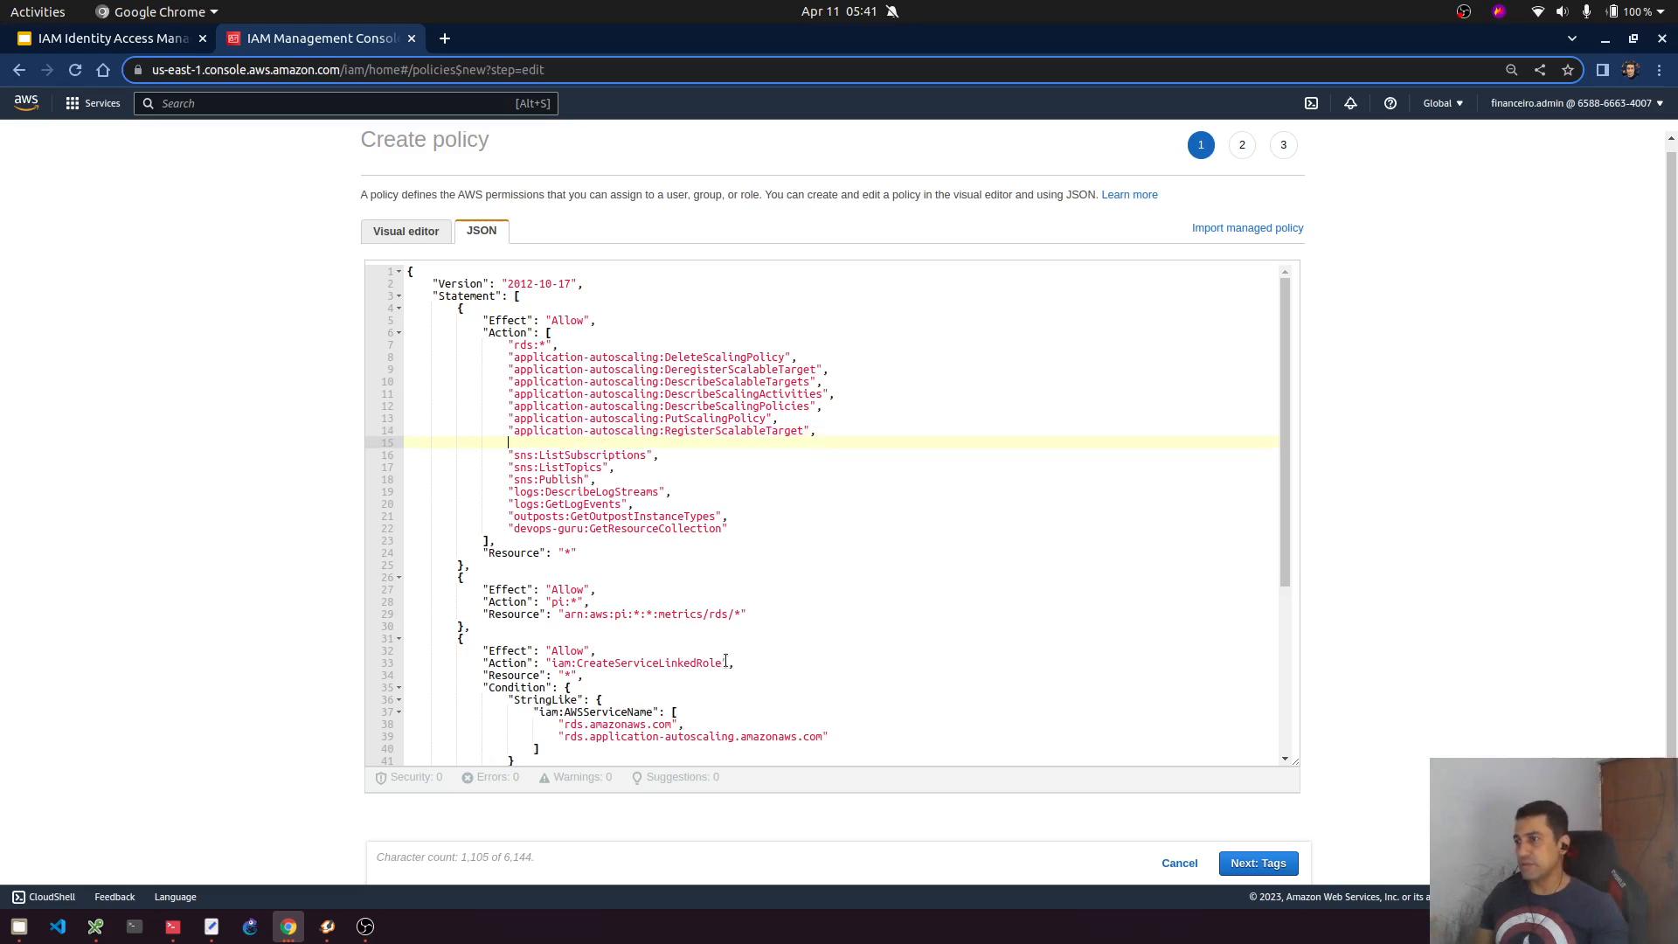
drag(730, 662, 552, 666)
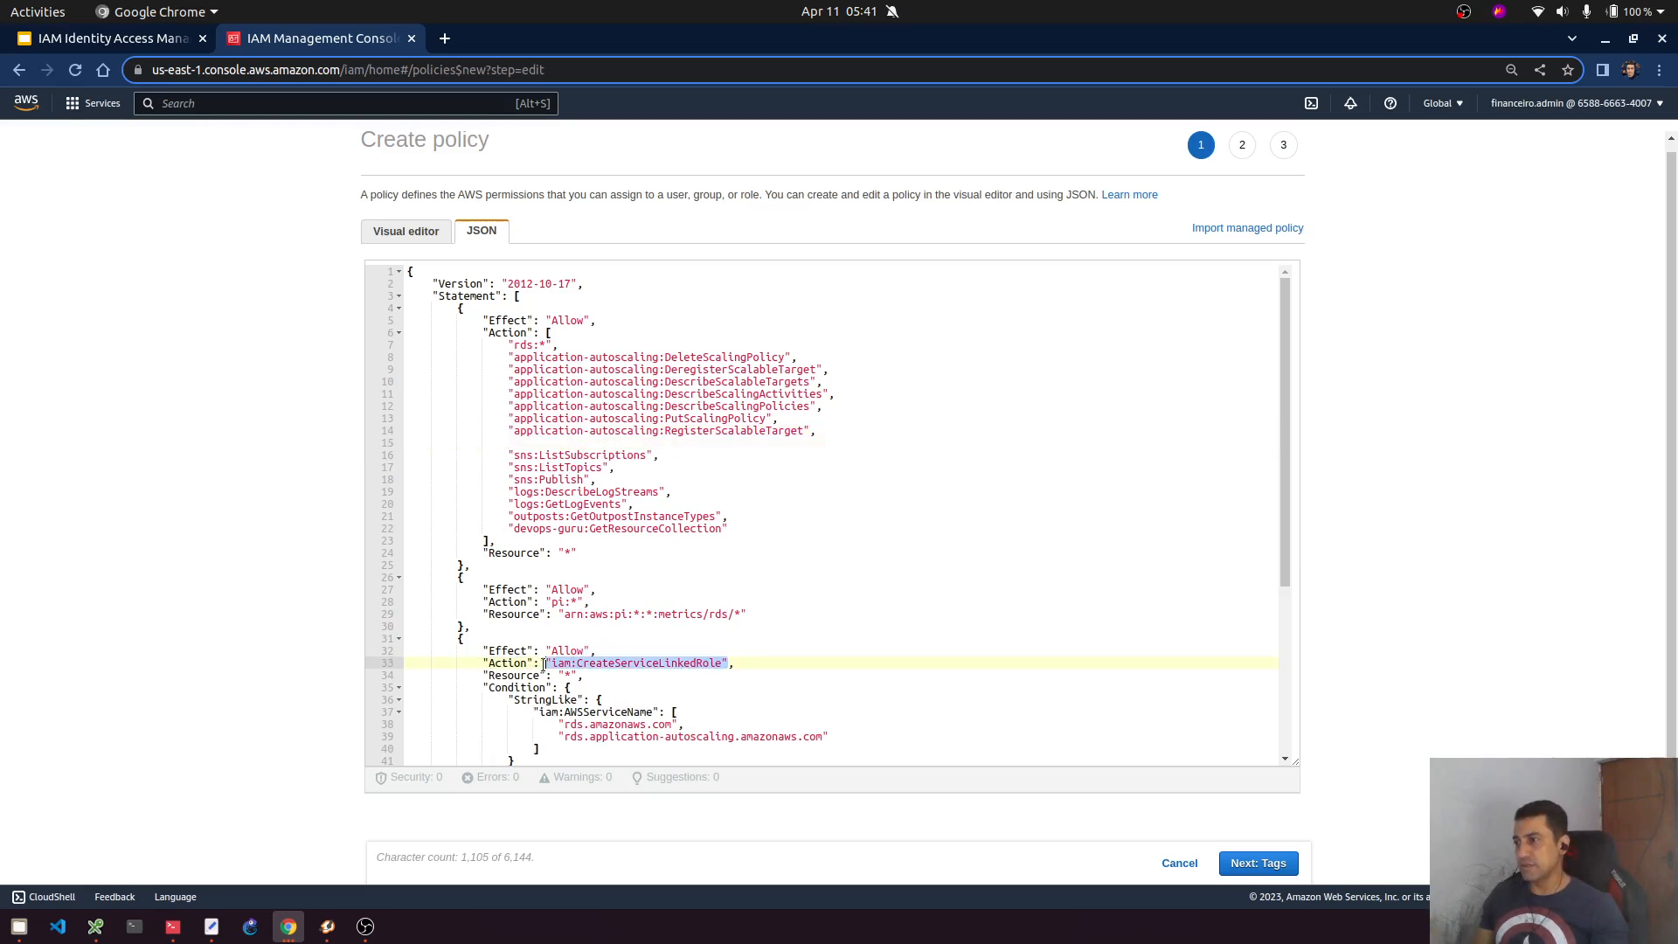
click(566, 441)
text(iam:CreateServiceLinkedRole")
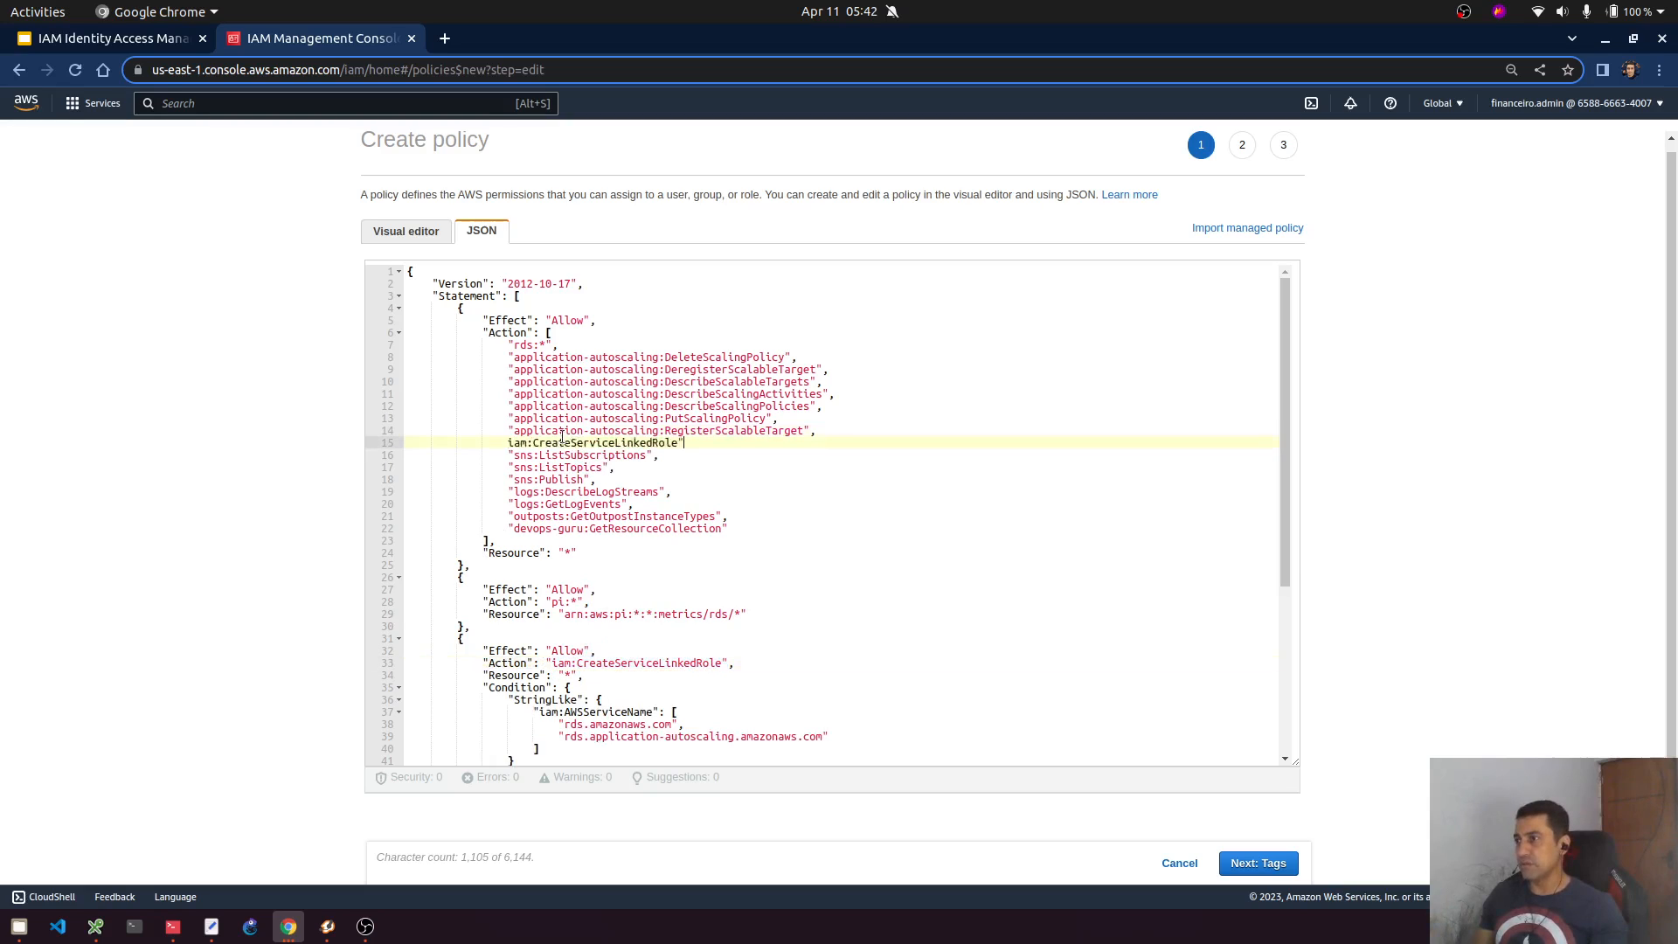
click(710, 475)
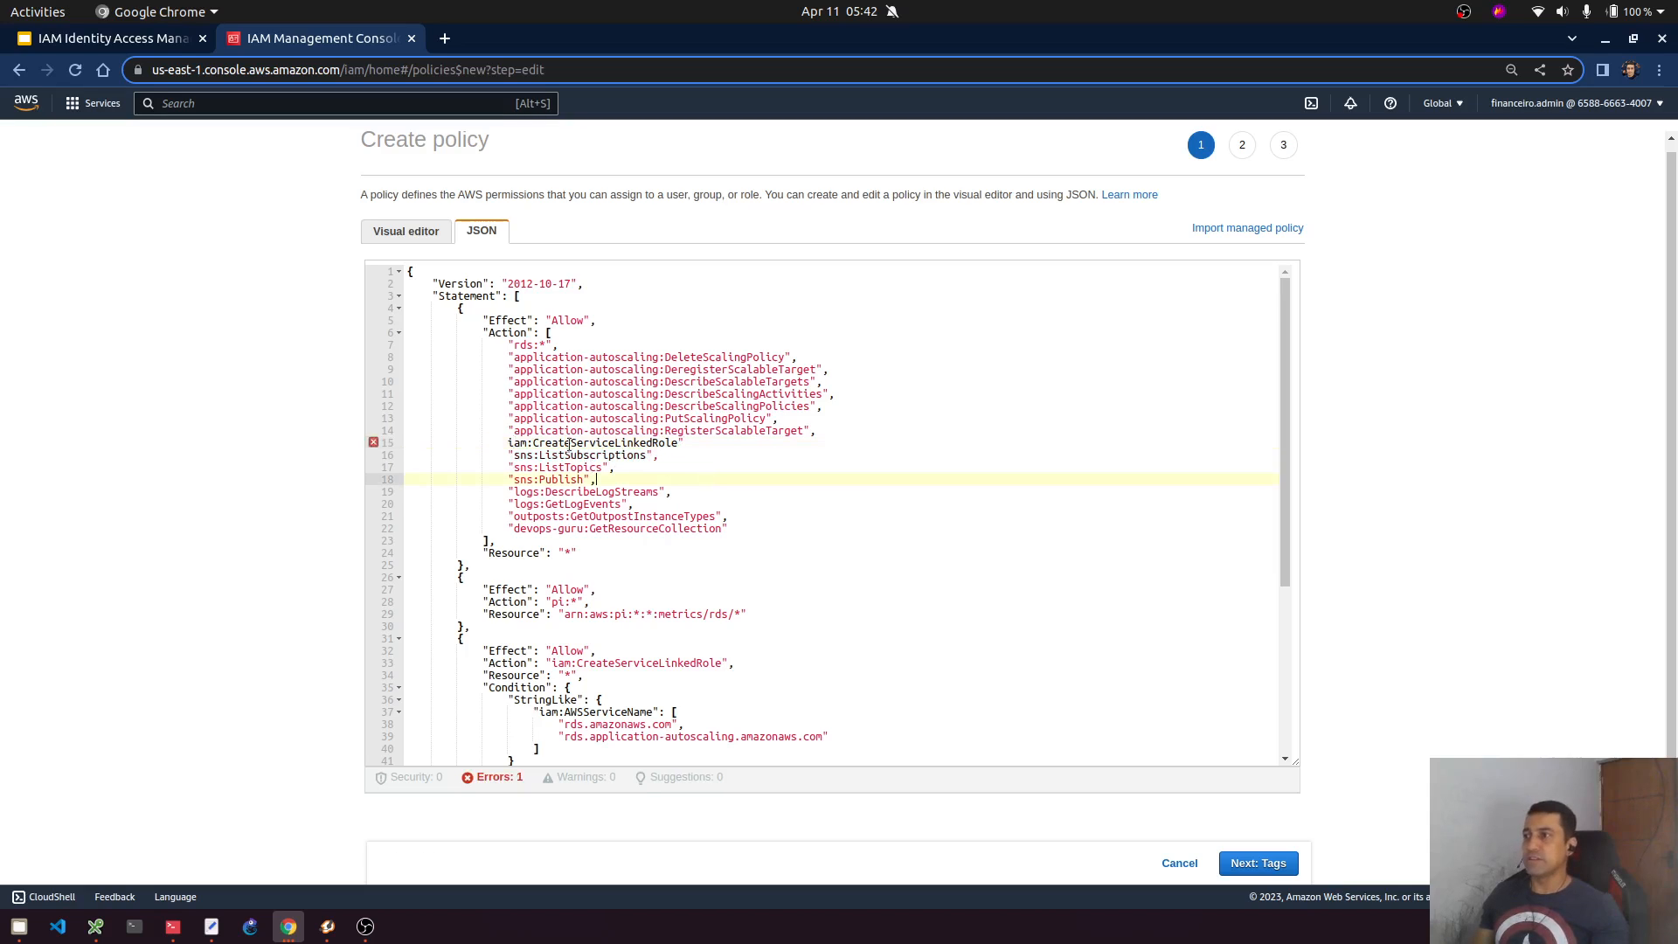
click(510, 445)
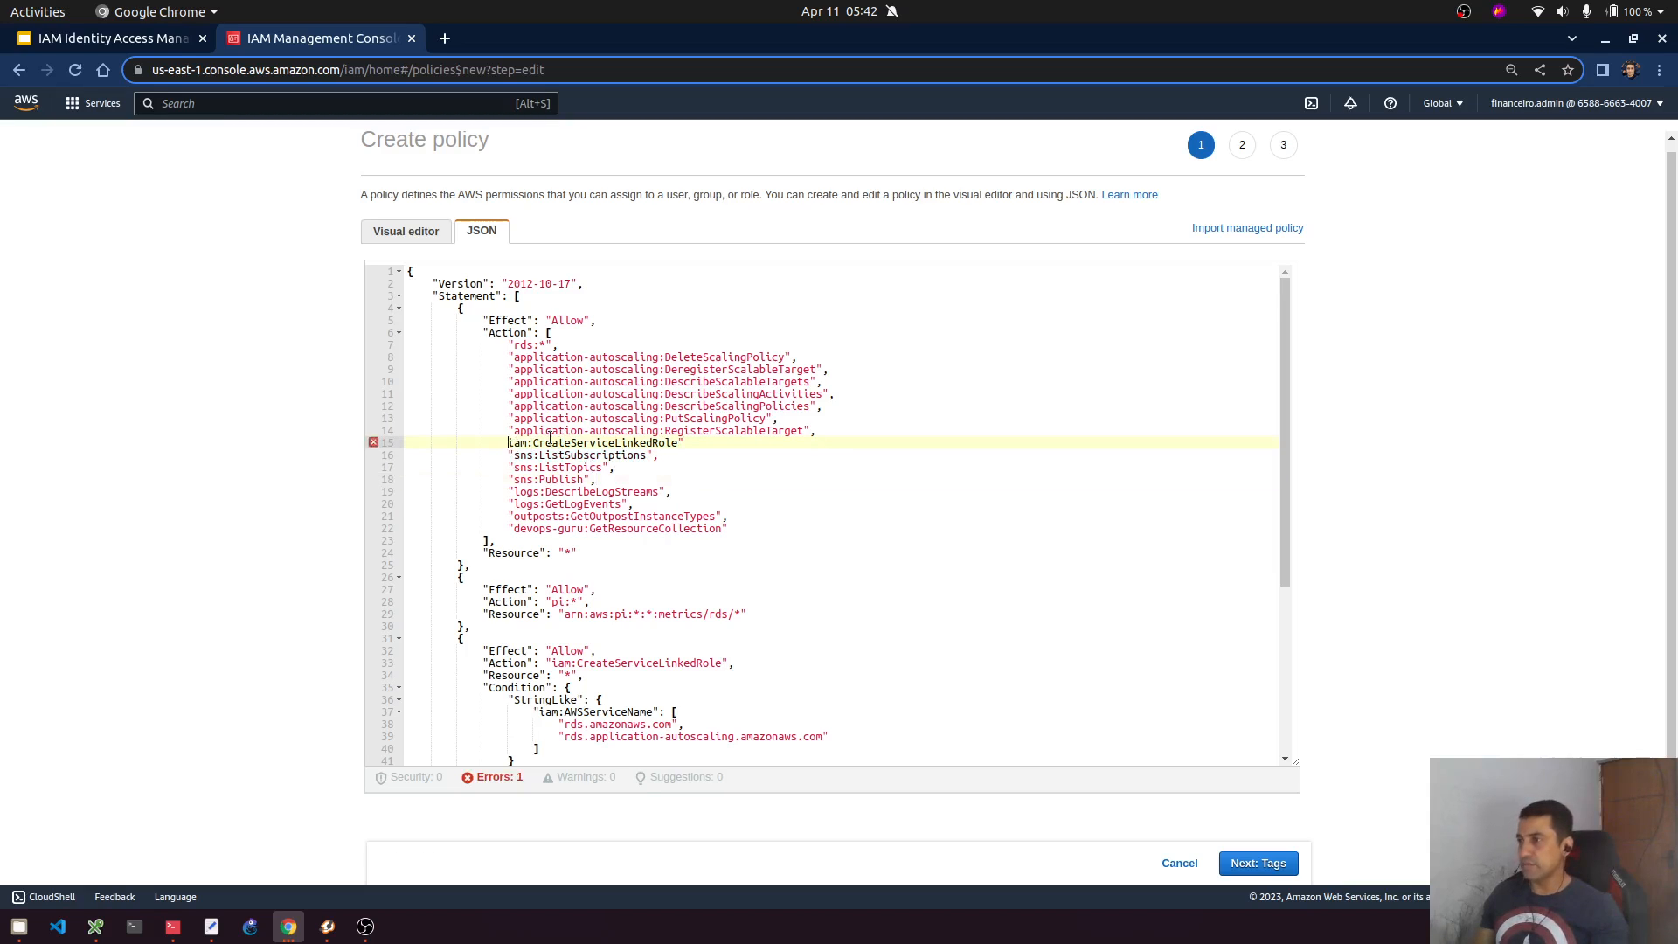
text(")
click(712, 443)
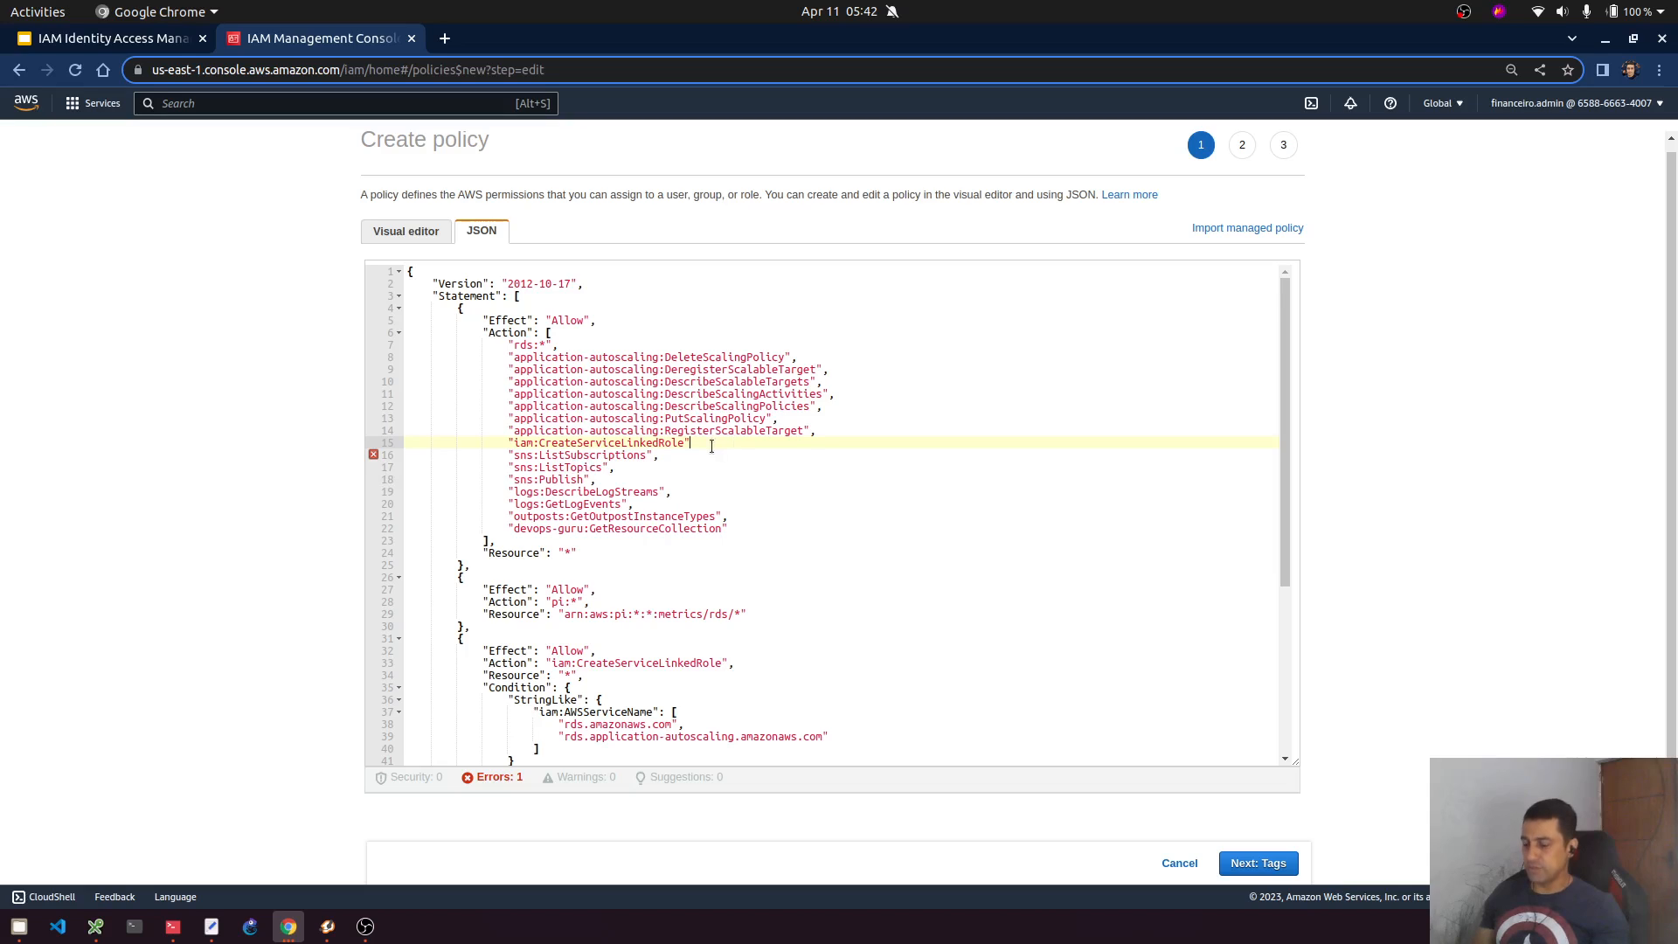
text(,)
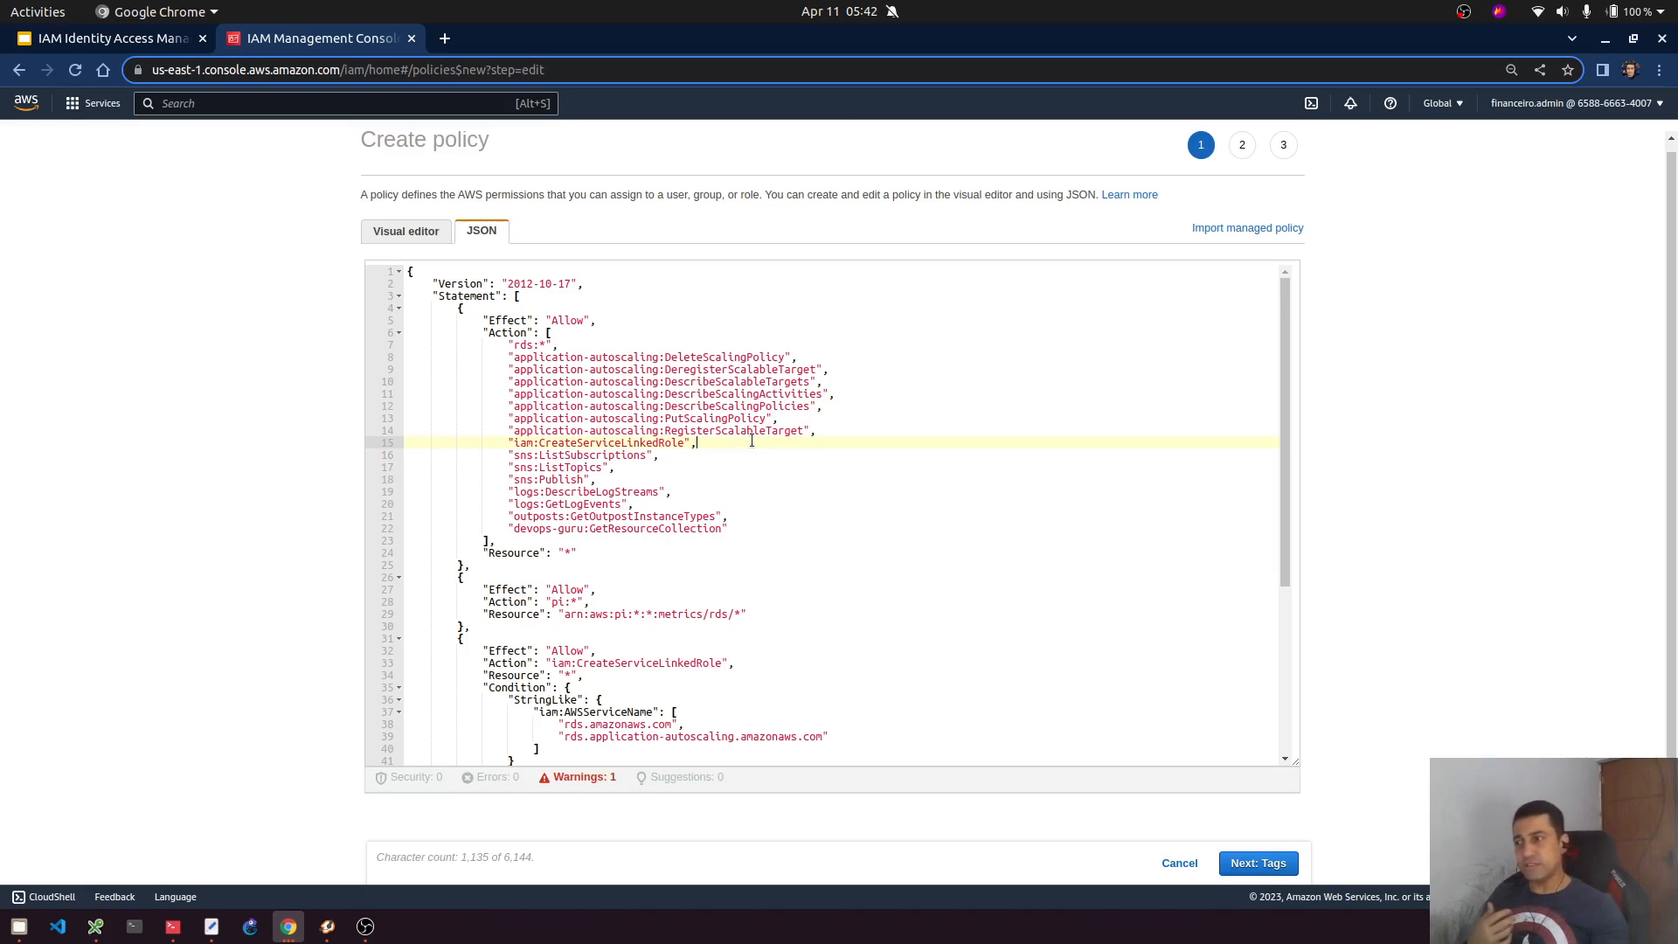
- Open the policy's warning details and review the remaining statements of the JSON
scroll(728, 503, down, 3)
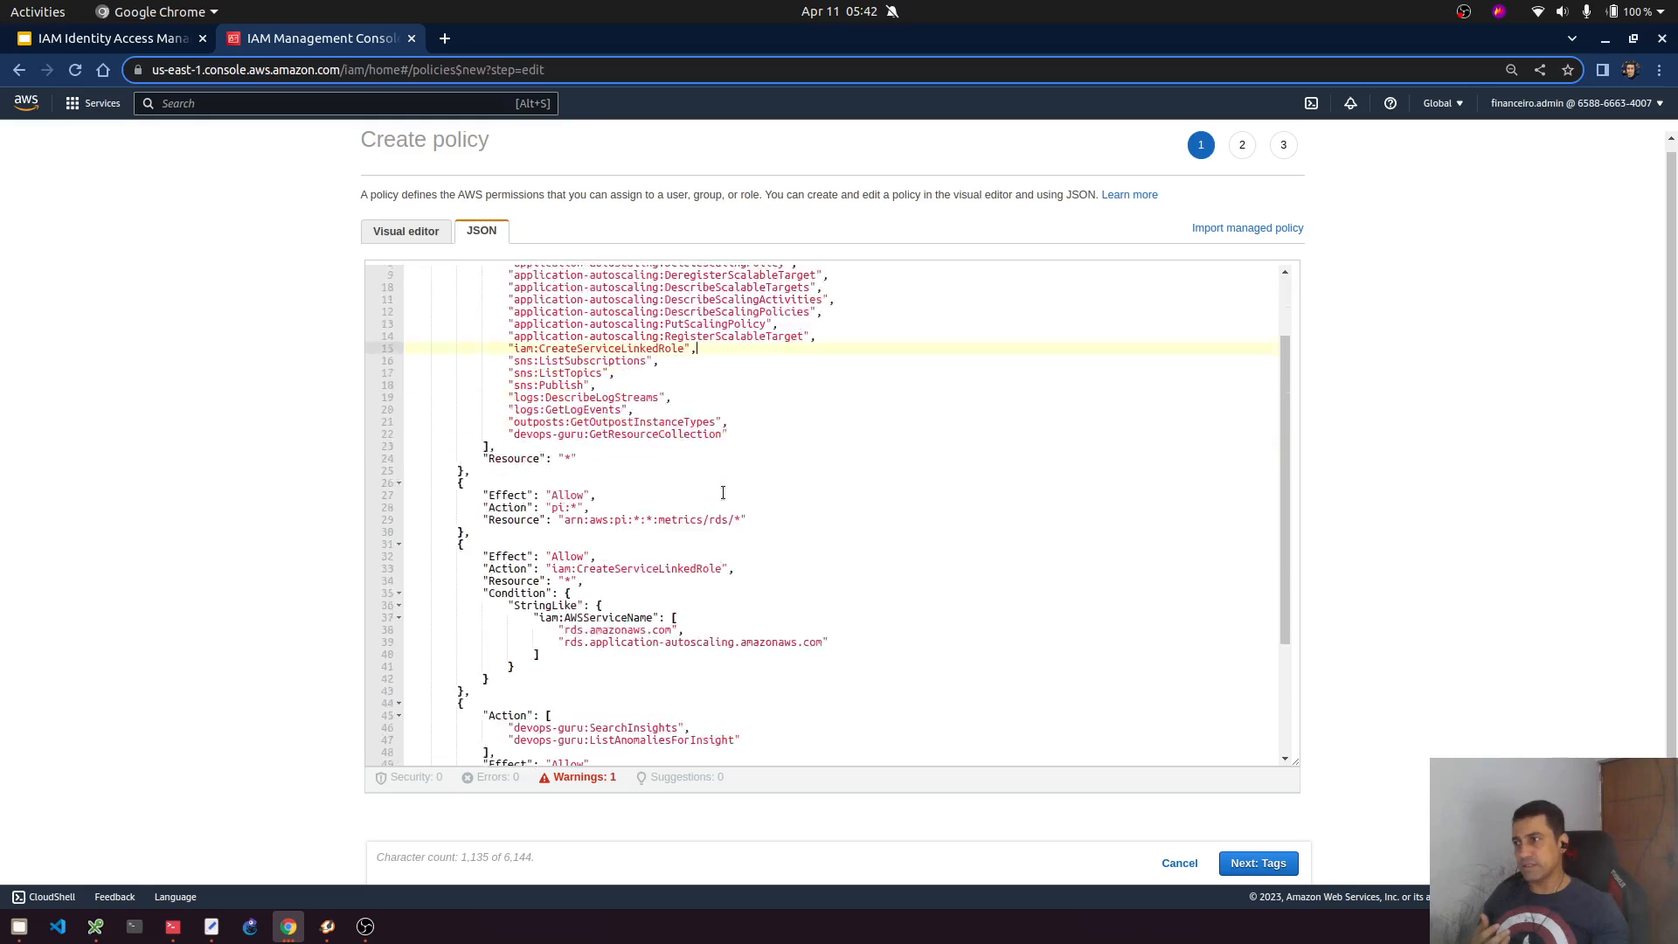
click(582, 777)
scroll(657, 648, down, 3)
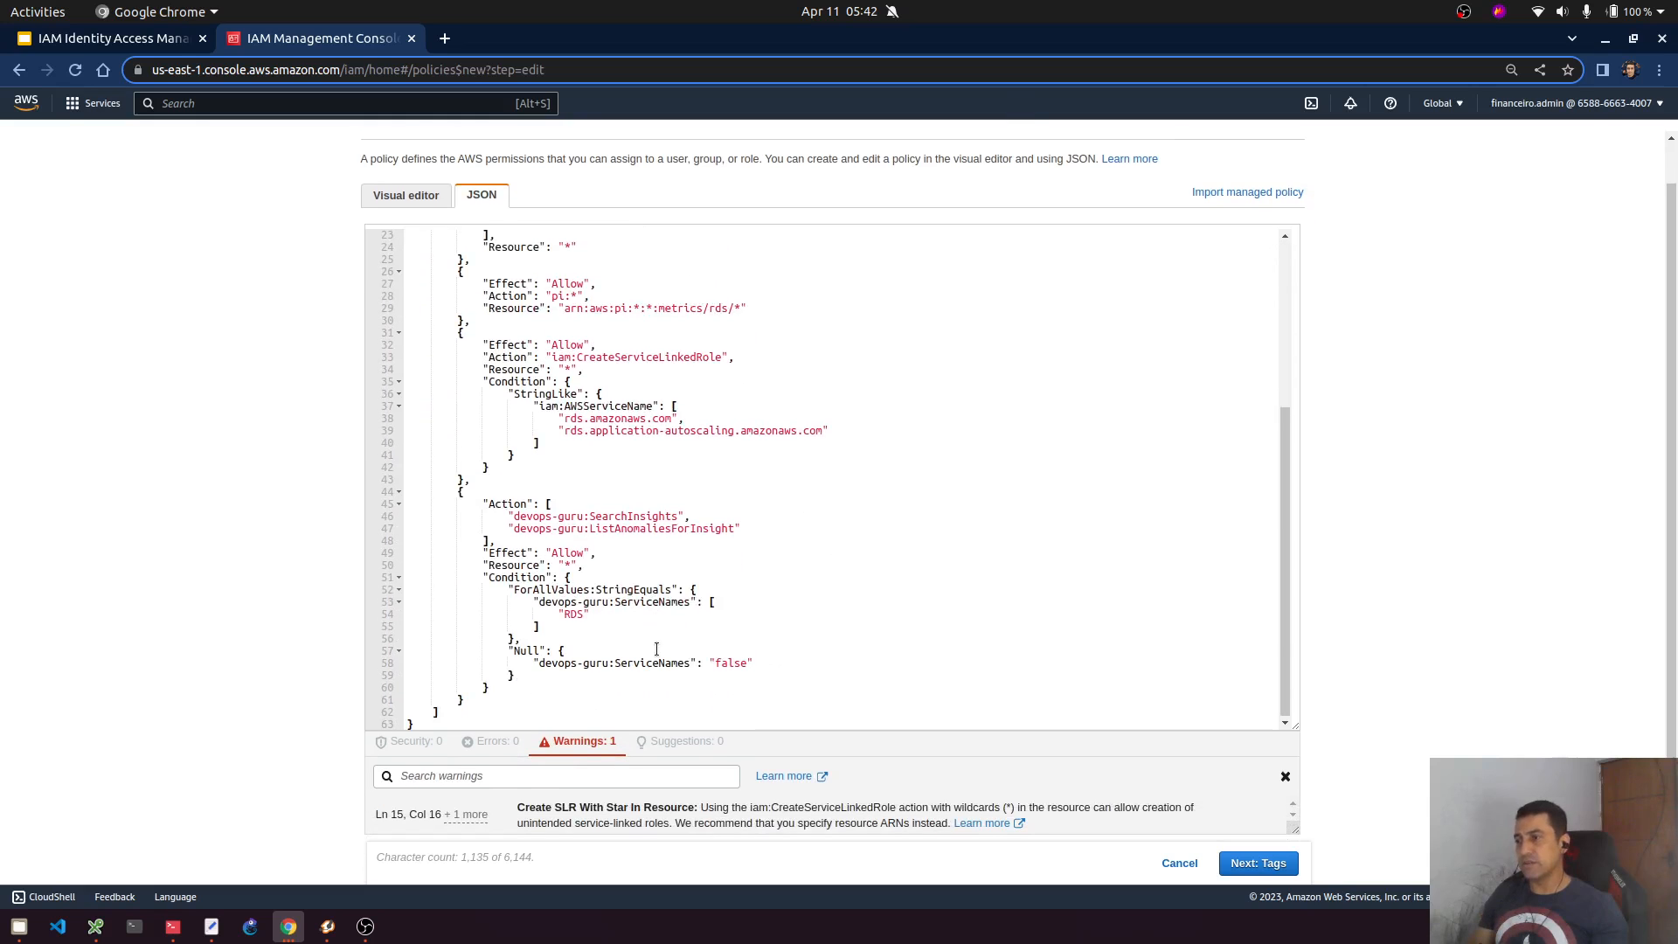
scroll(656, 649, up, 5)
scroll(621, 447, up, 1)
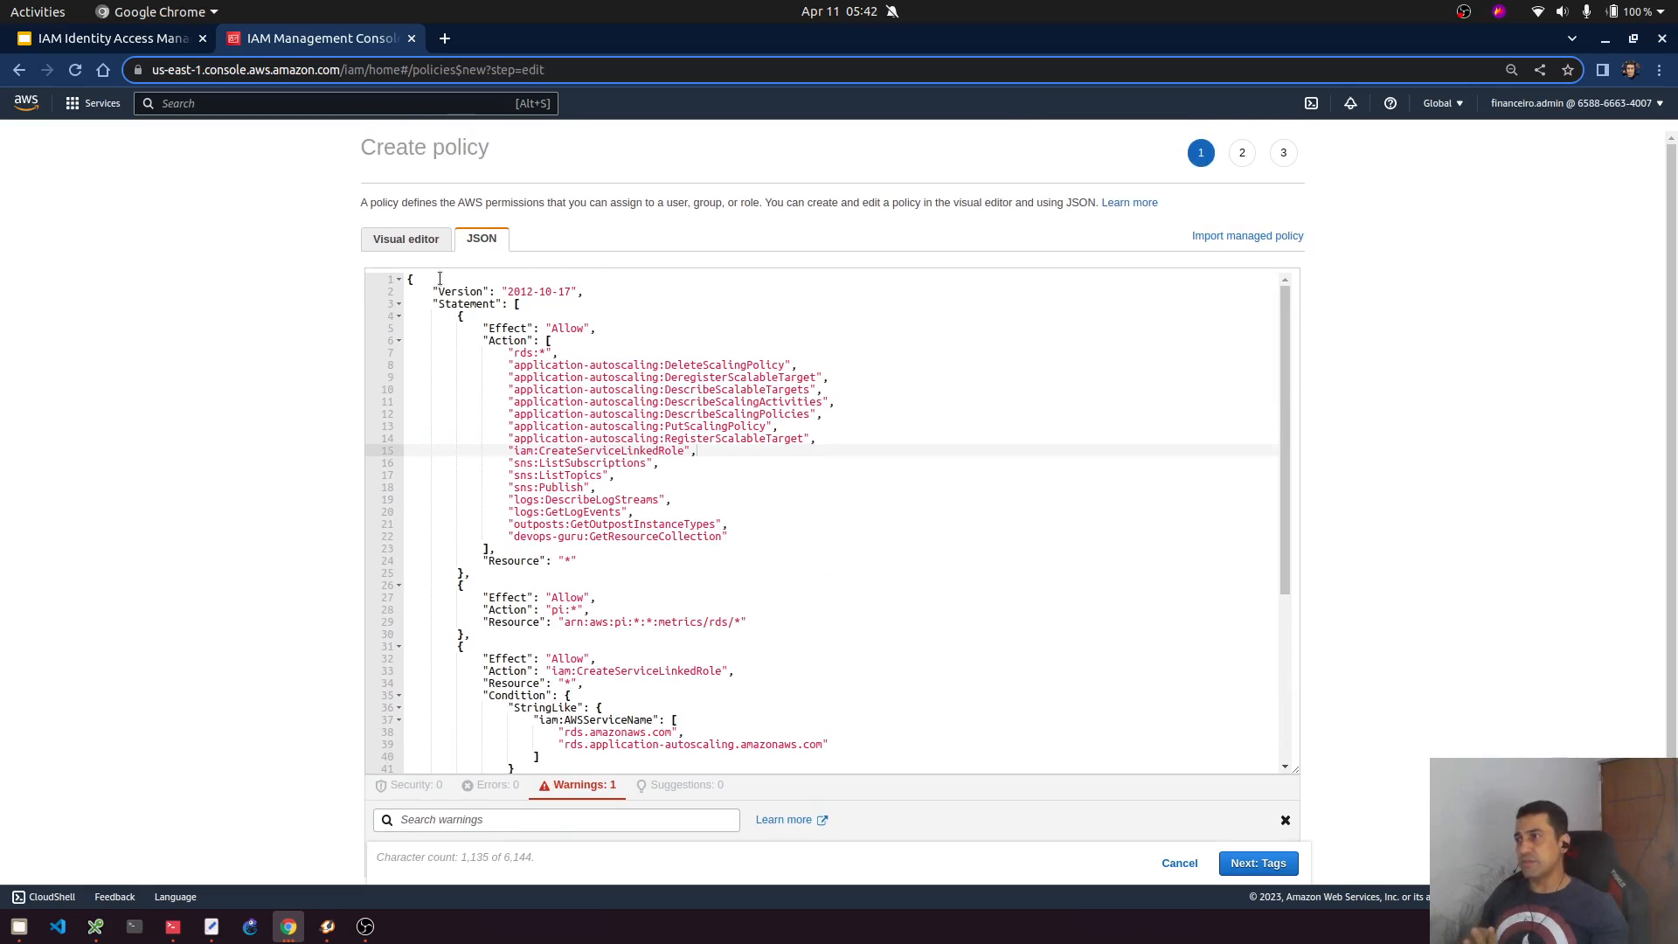
- Clear the entire policy definition from the JSON editor
scroll(640, 603, down, 5)
click(579, 695)
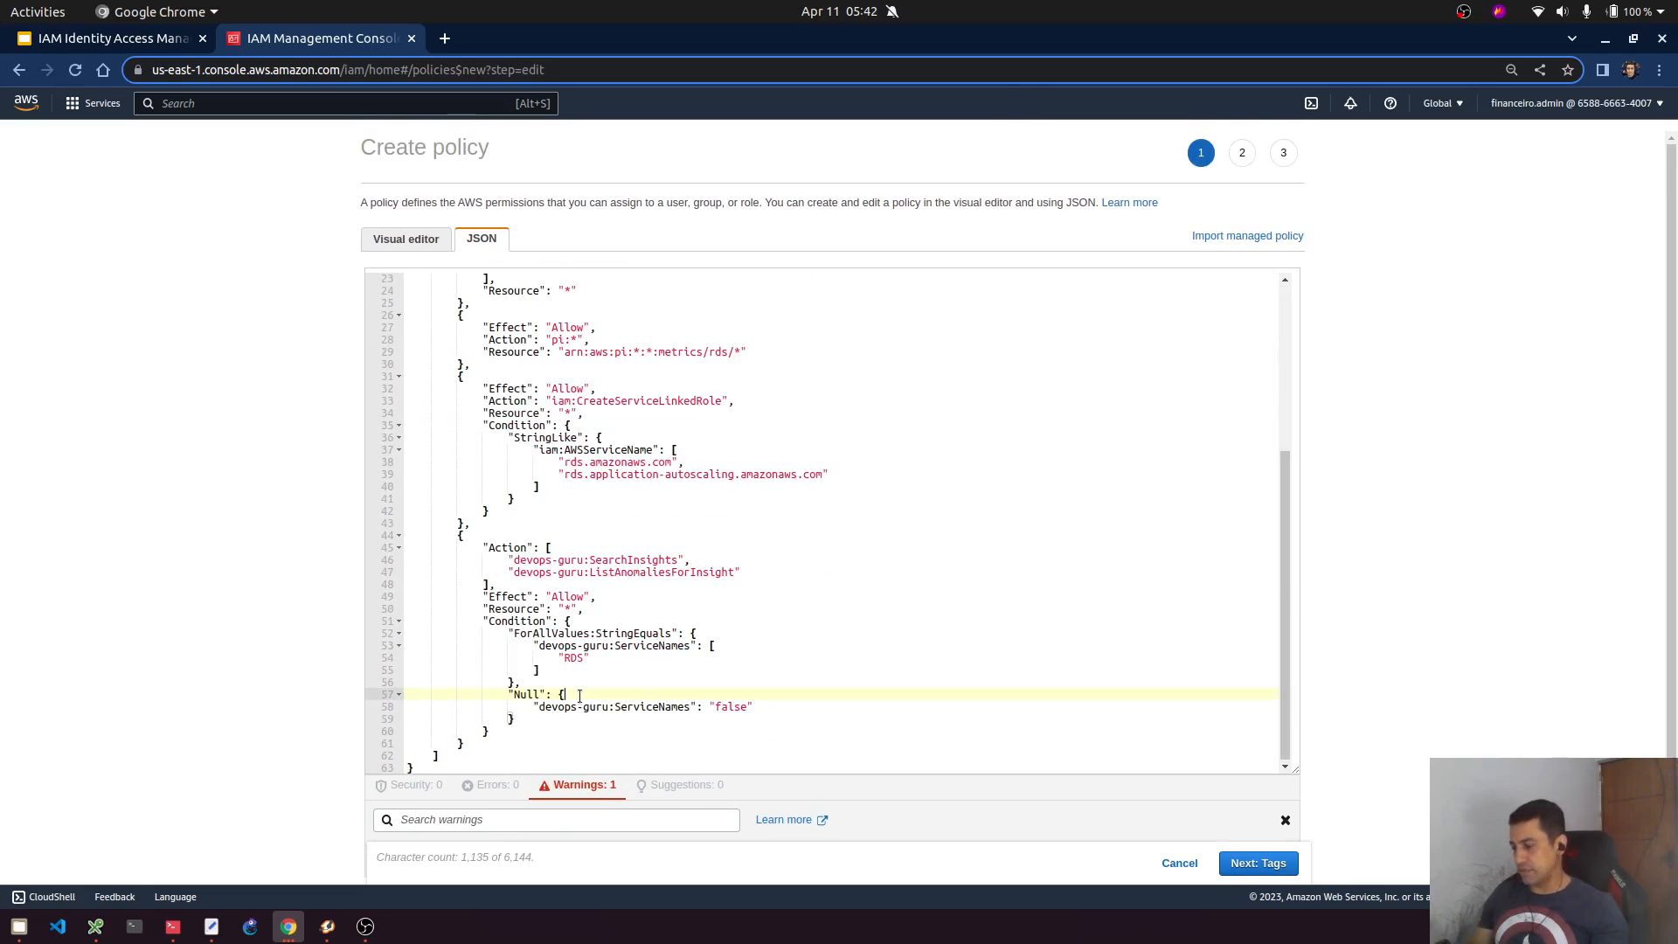
key(ctrl+a)
key(BackSpace)
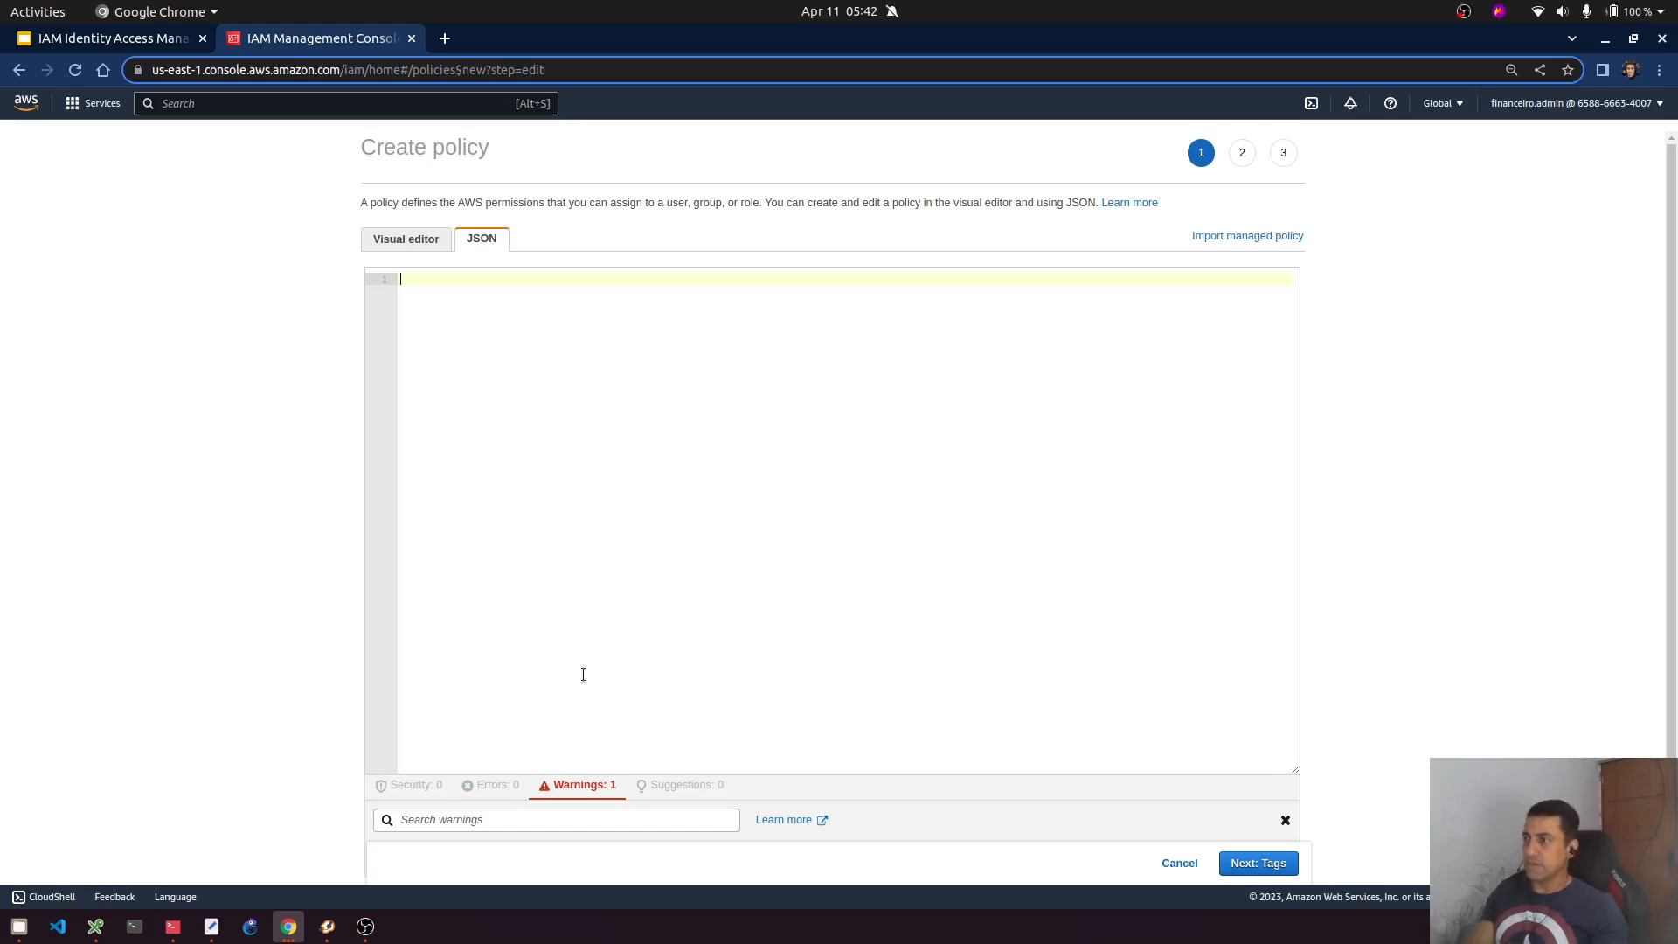
- Switch to the visual editor, search the services for "codecom" and choose CodeCommit as the policy's service
click(419, 247)
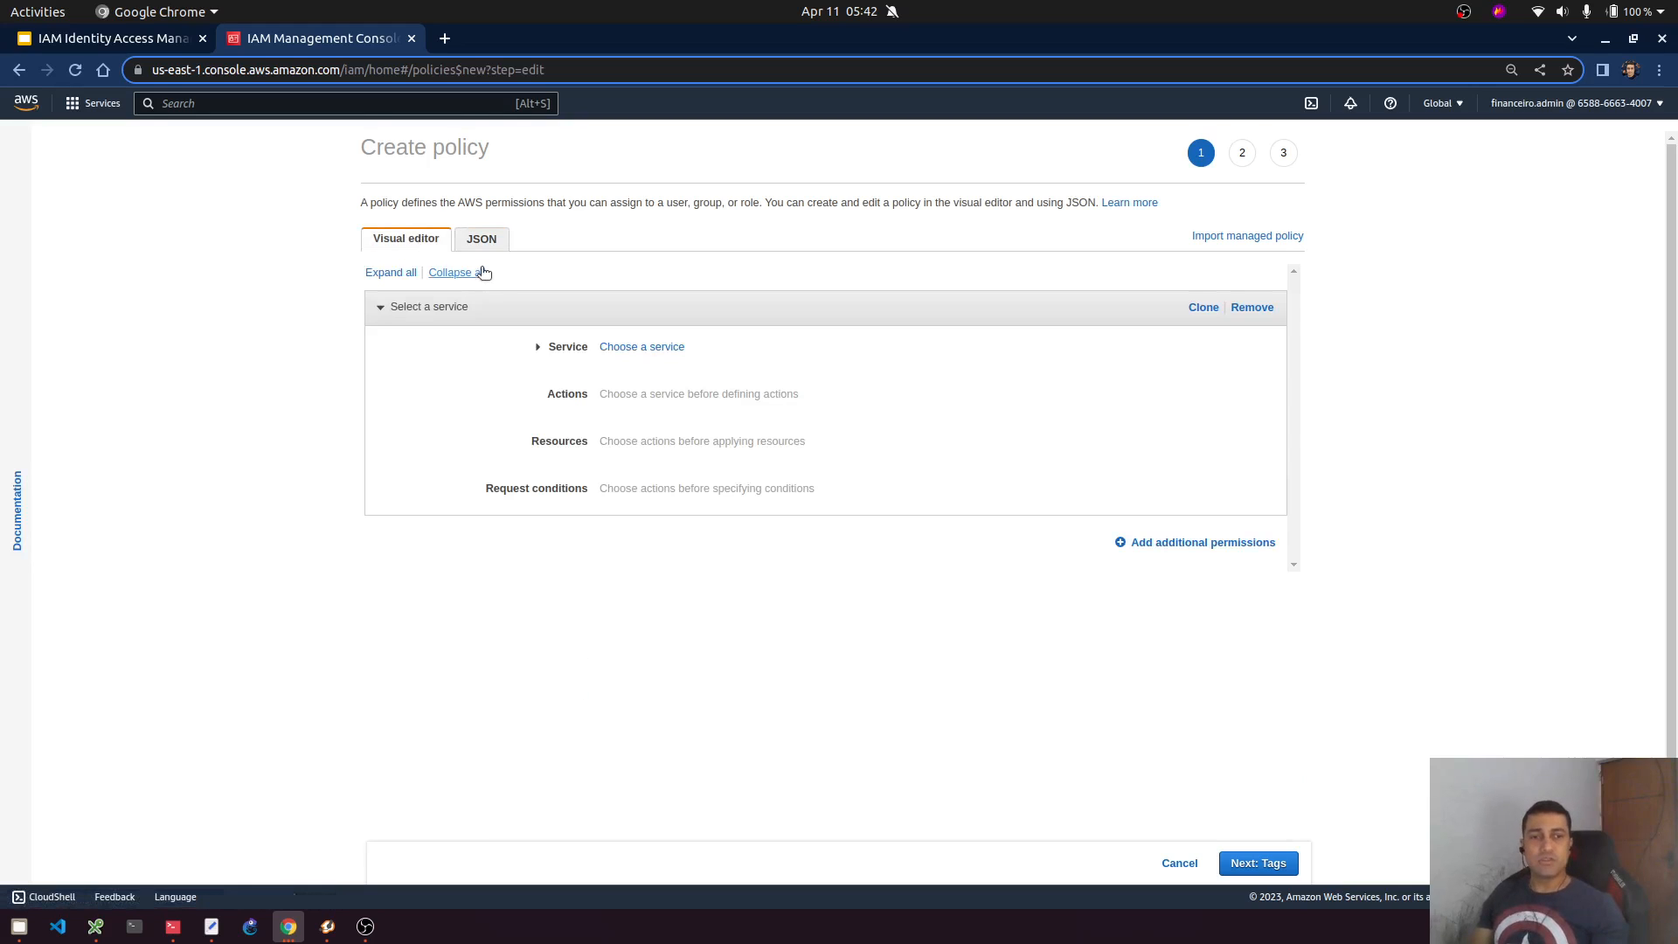
click(654, 347)
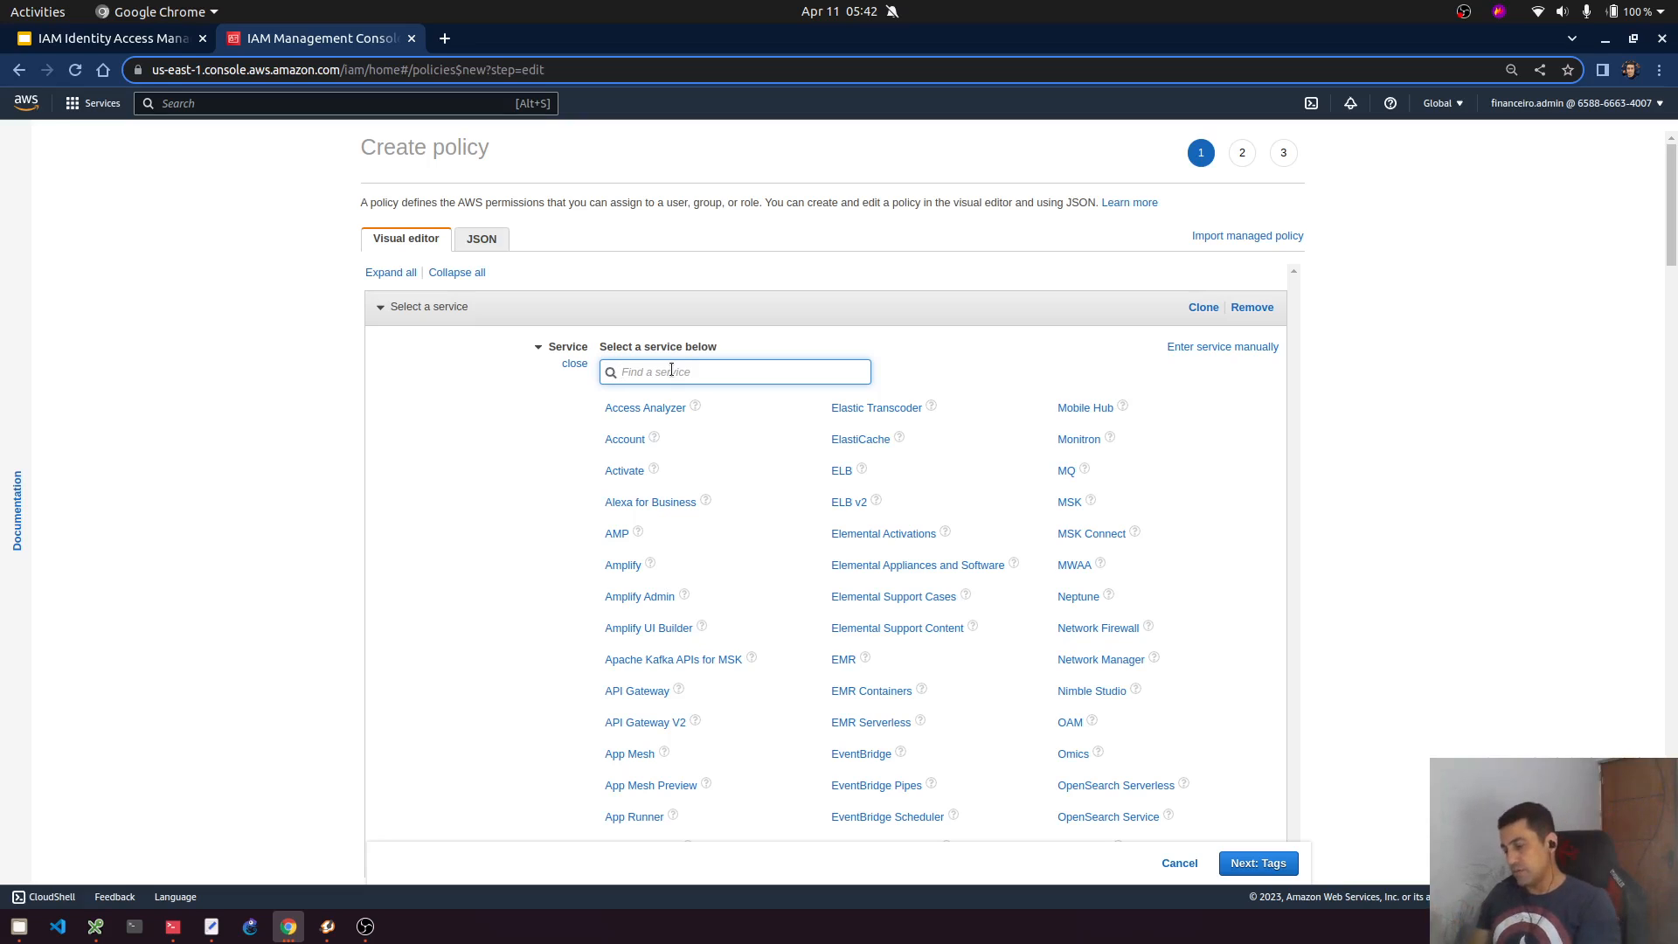
text(code)
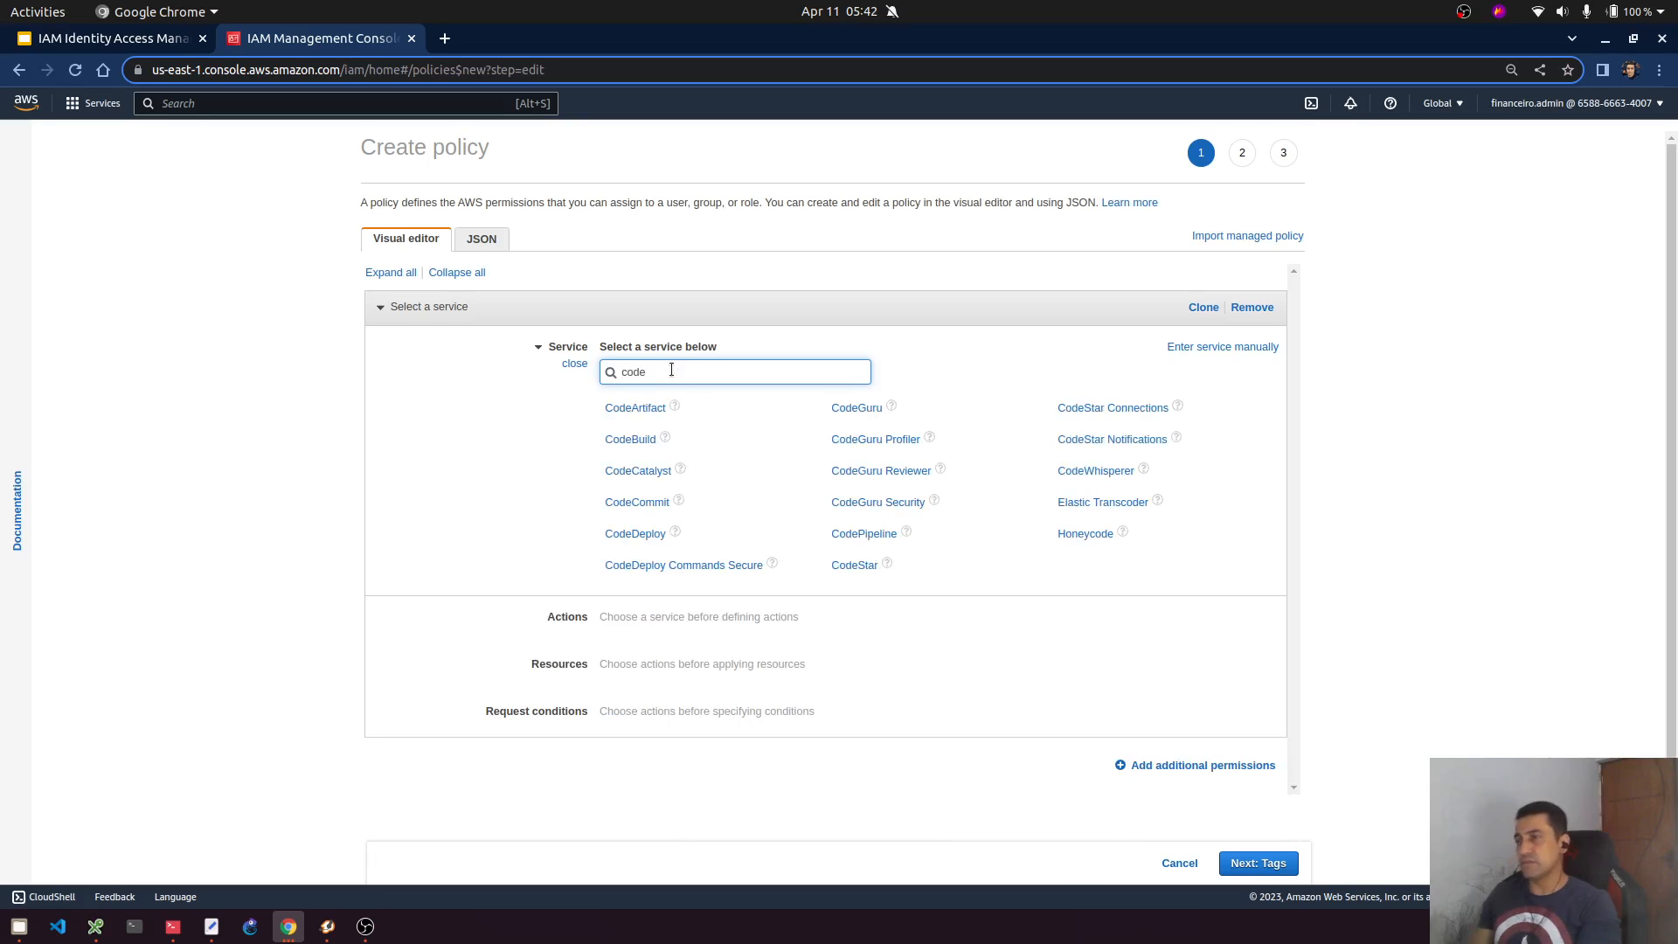
text(com)
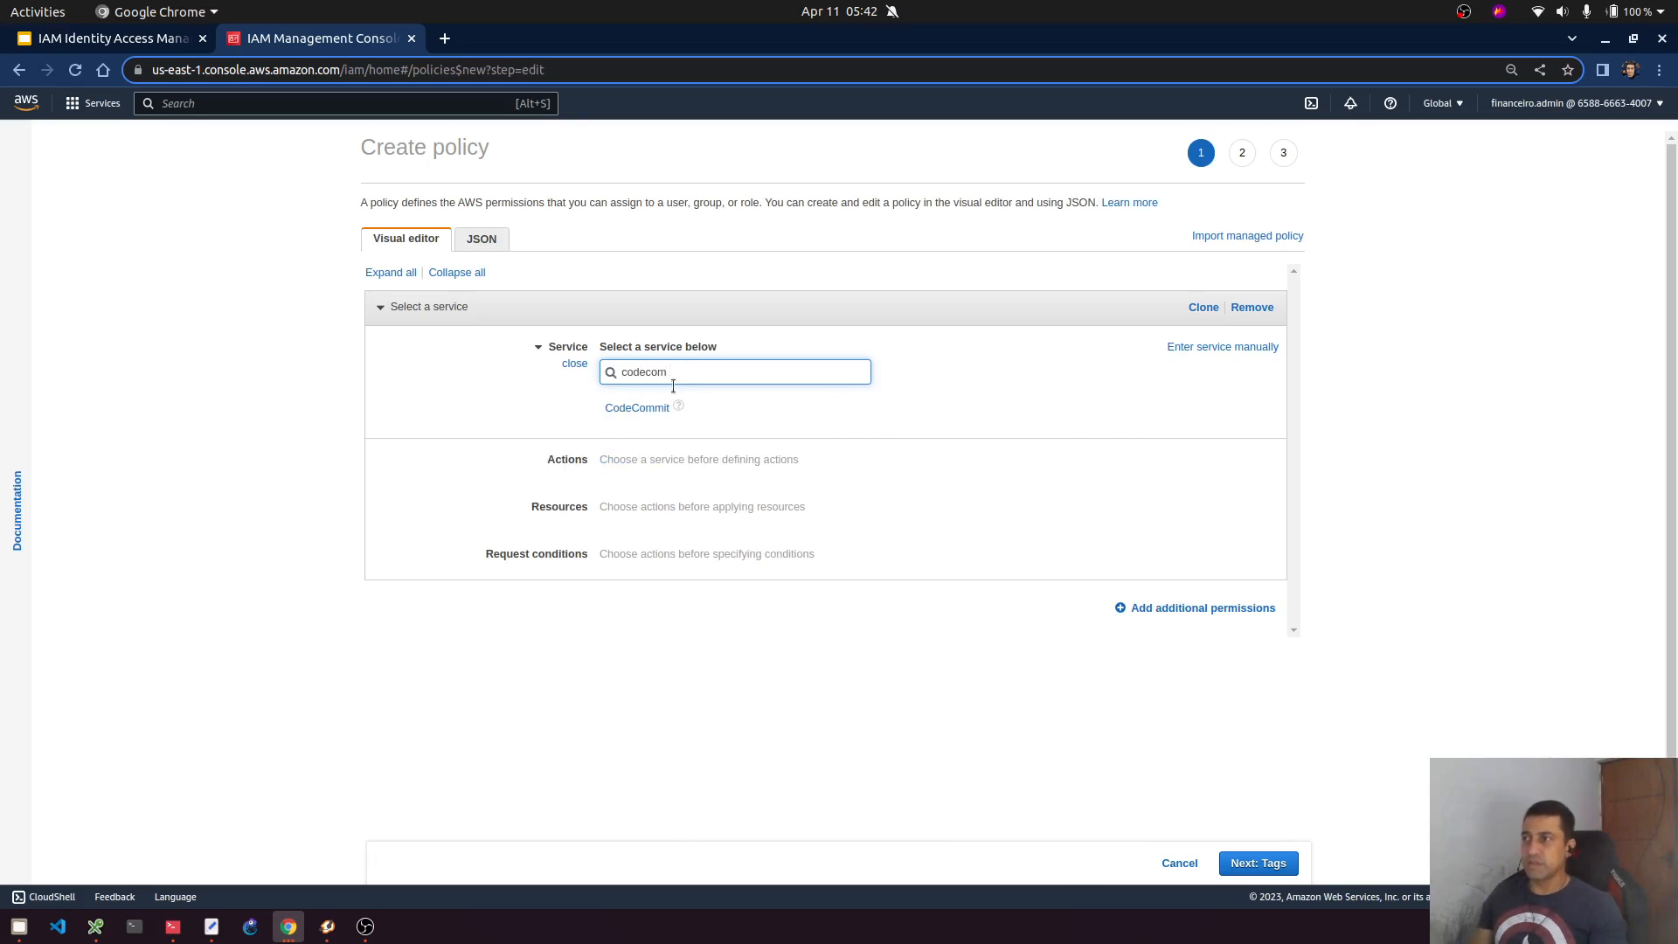
click(647, 409)
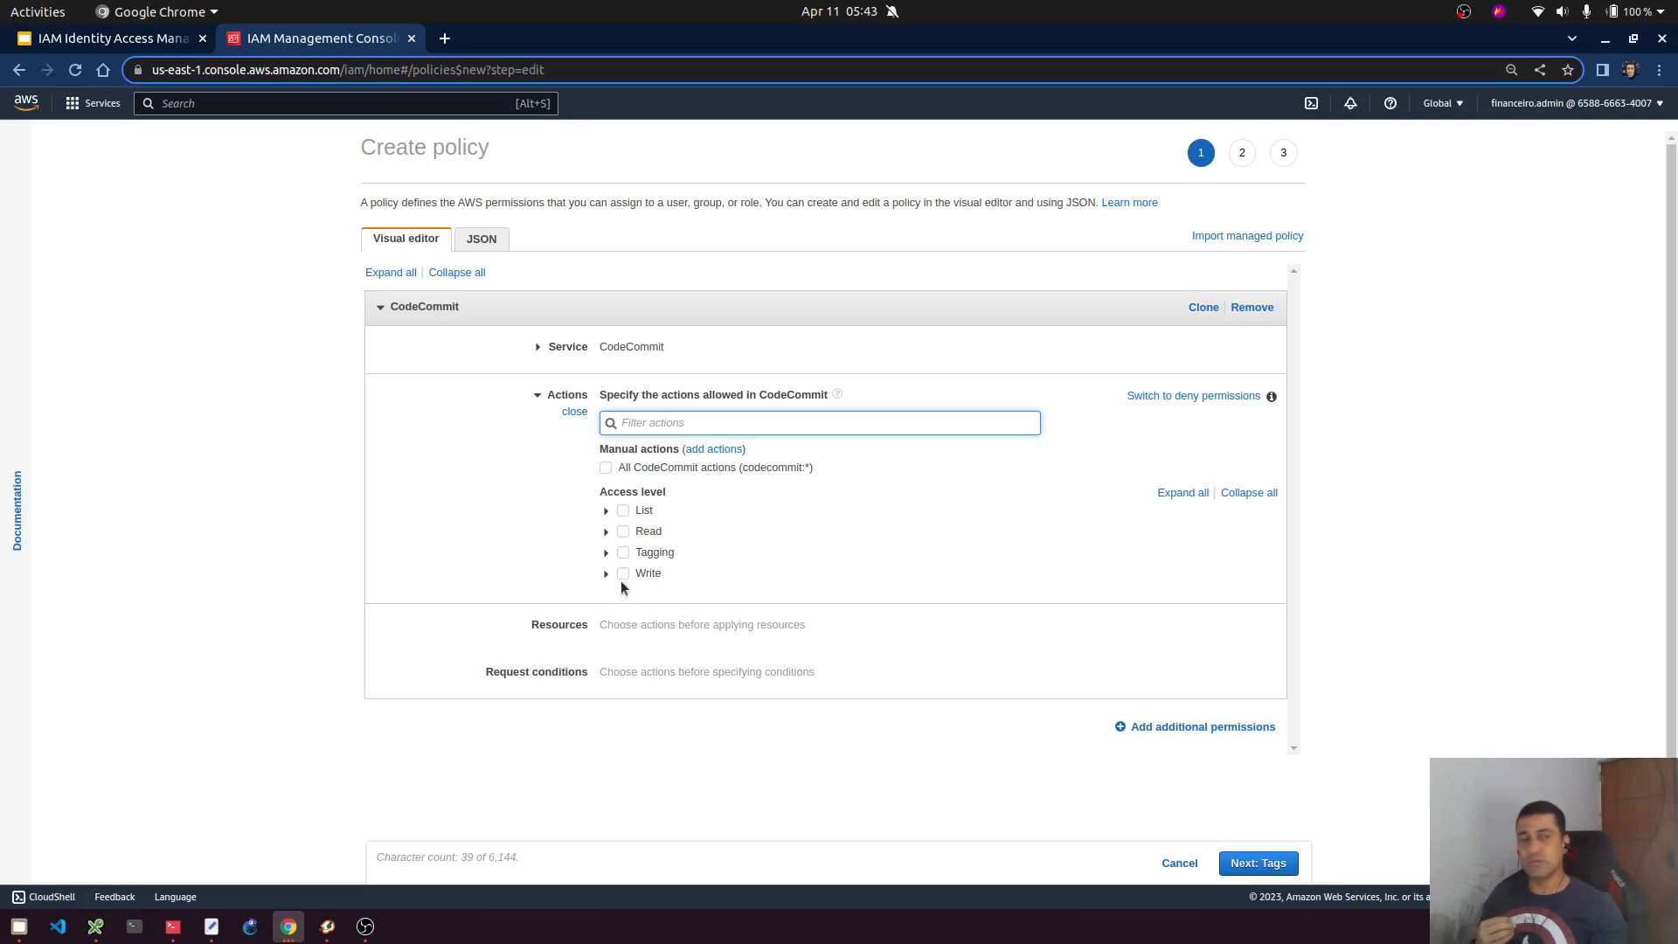
- Expand the List actions, then allow all CodeCommit actions (codecommit:*) on all resources
click(609, 515)
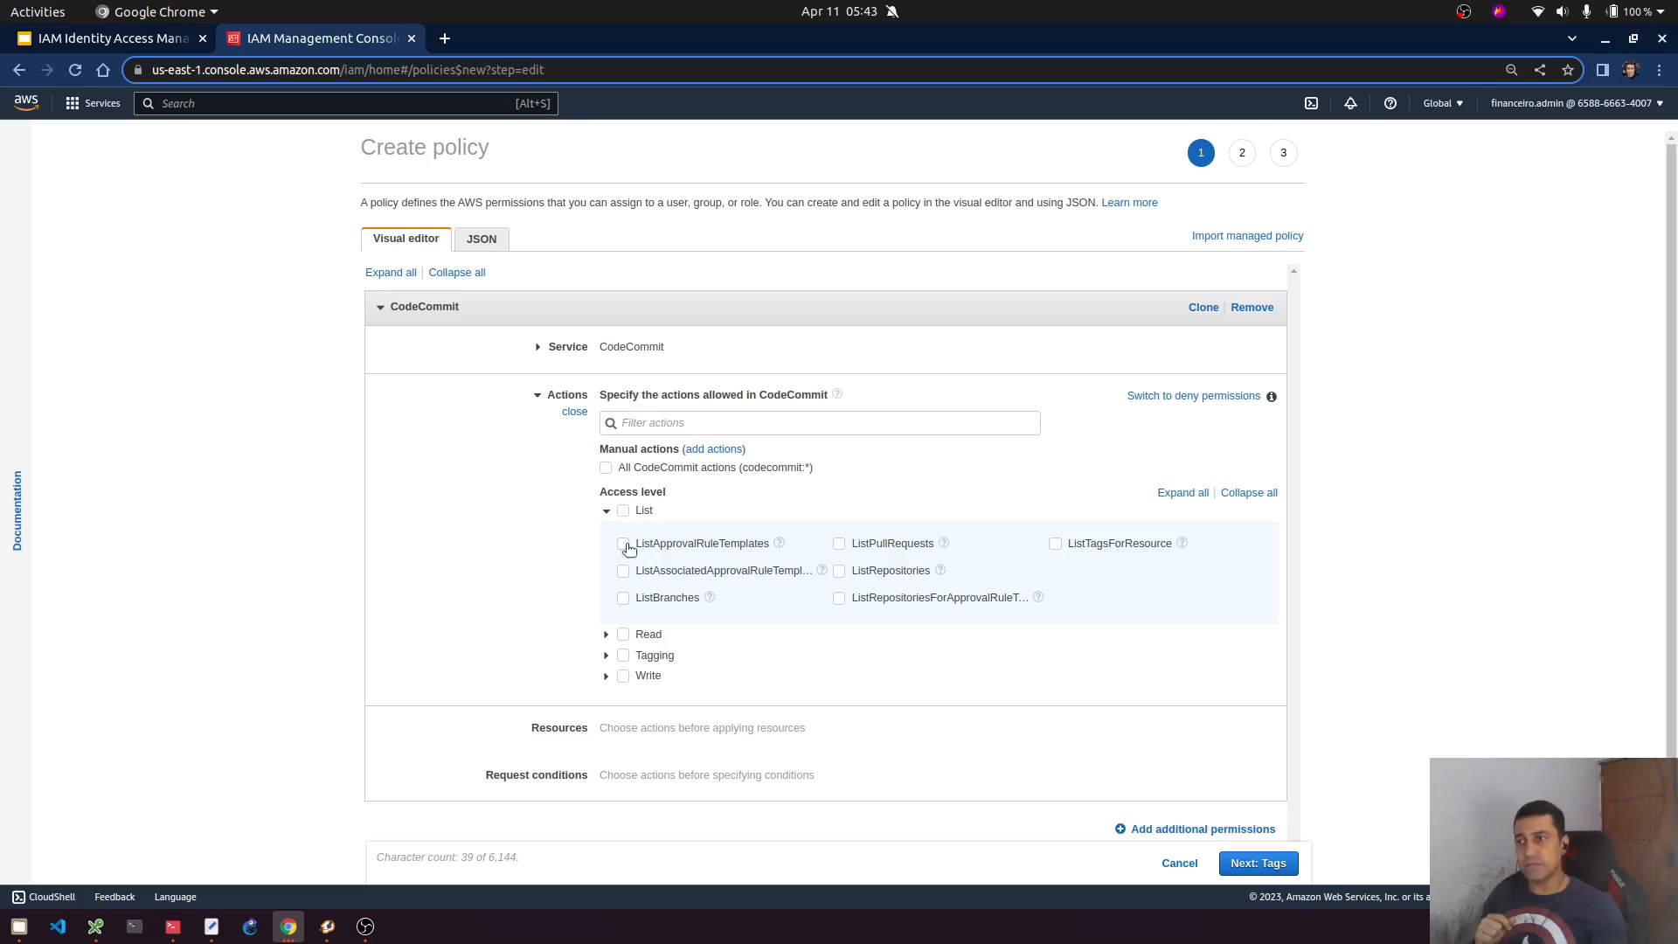
click(842, 573)
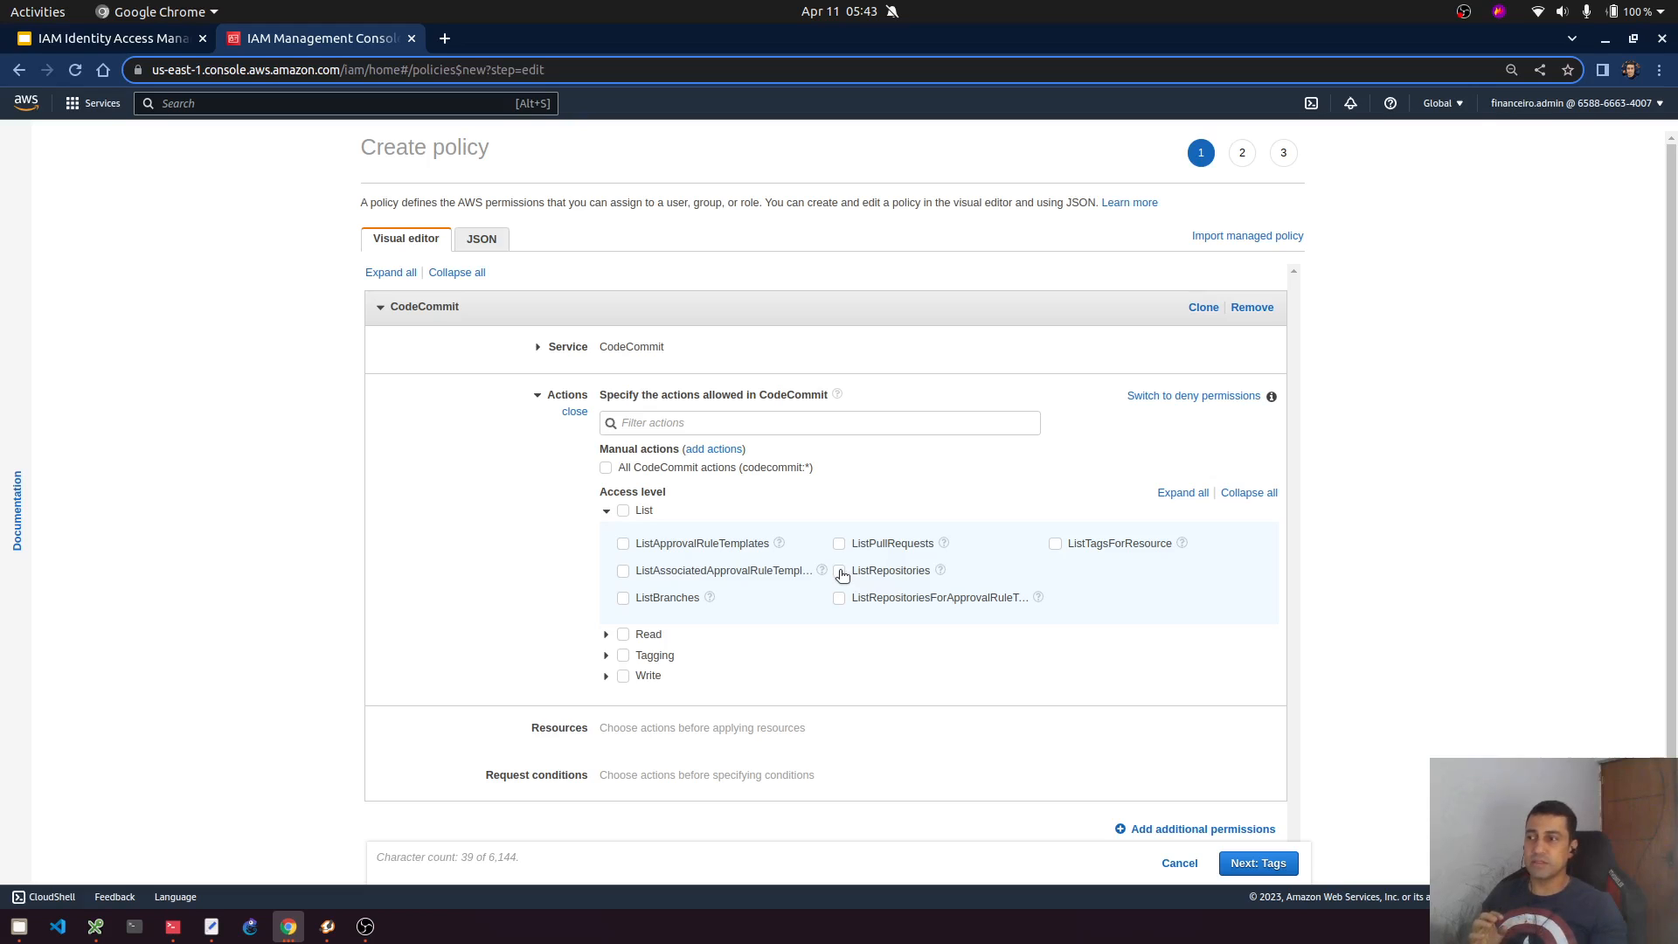
click(841, 572)
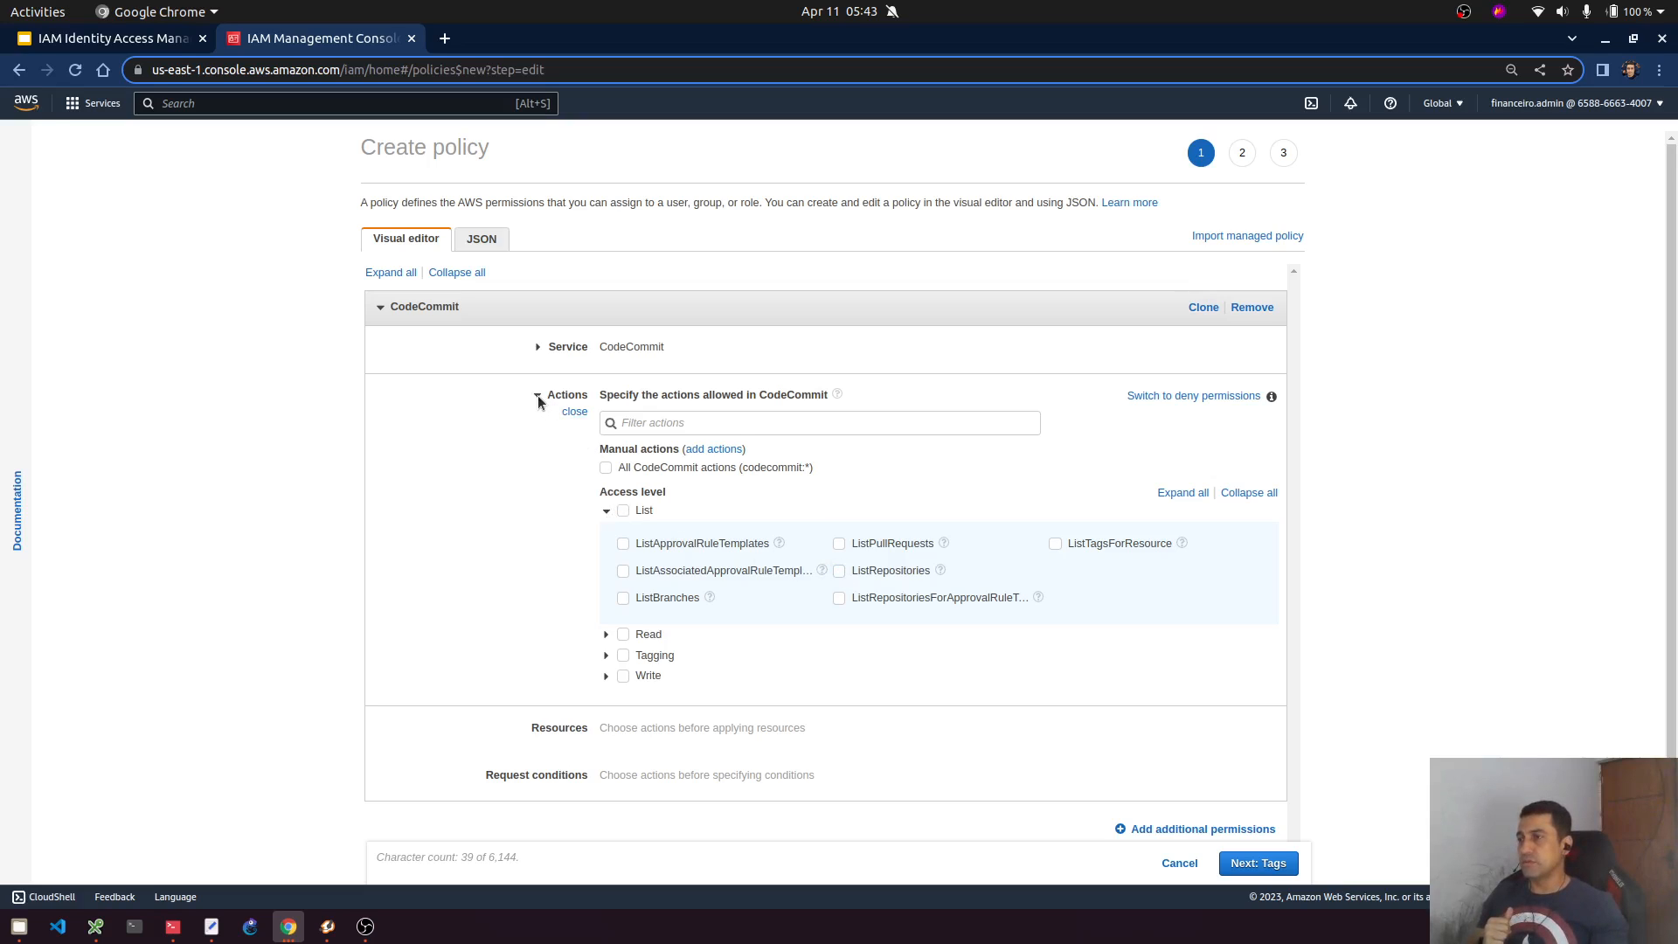
click(605, 468)
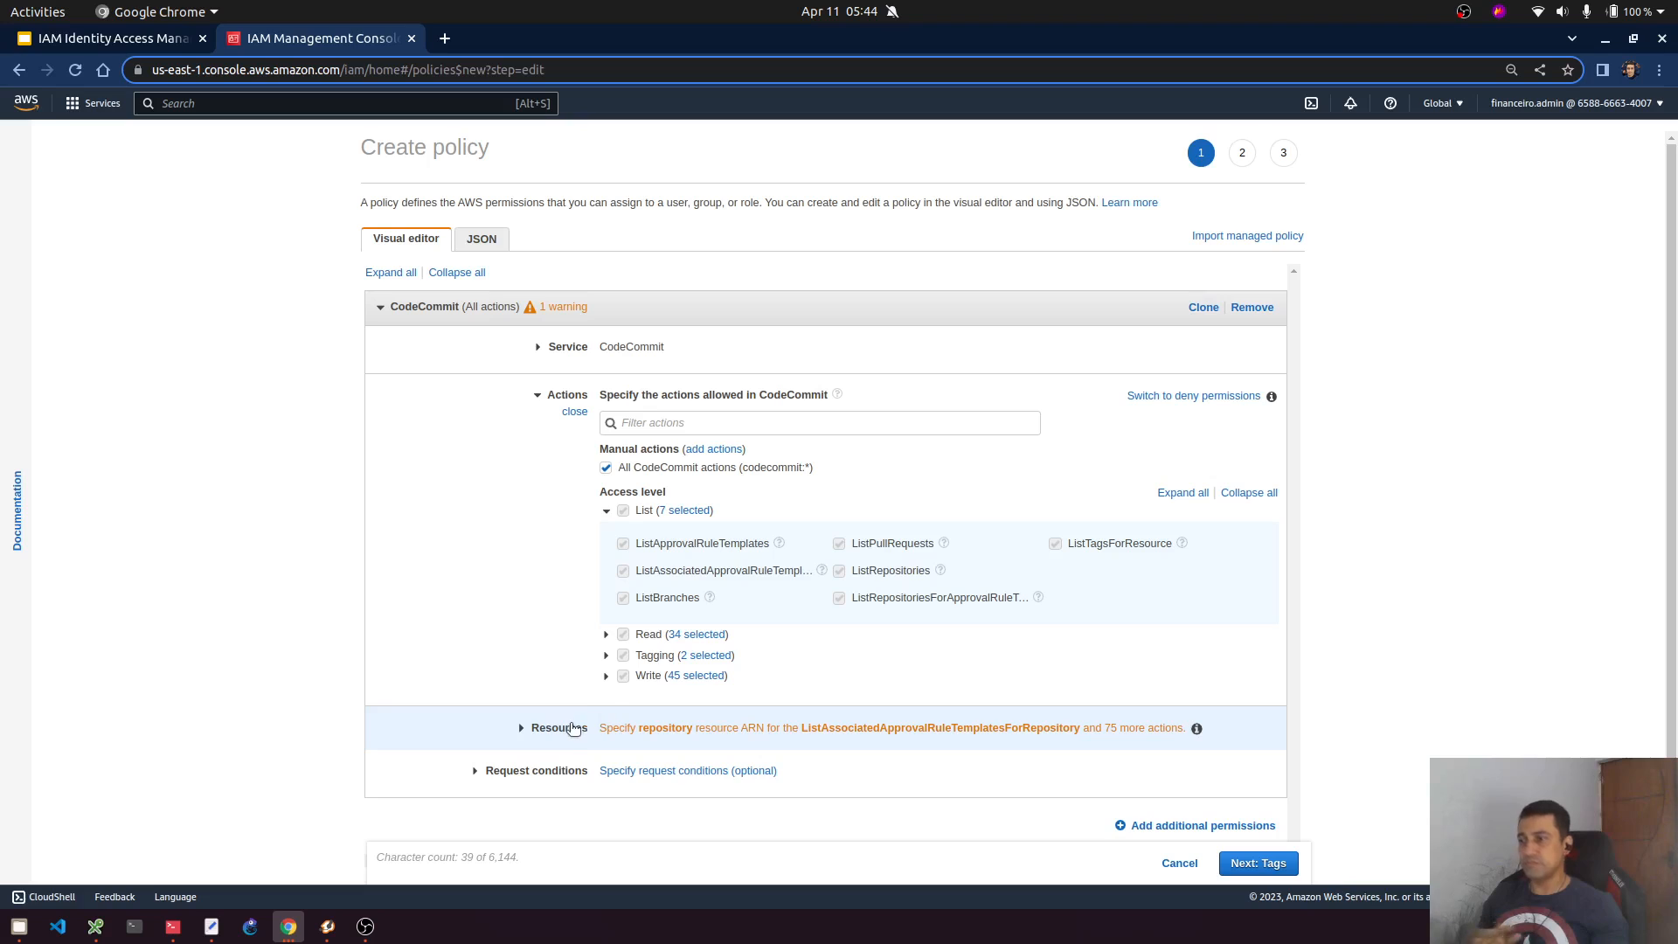
click(614, 714)
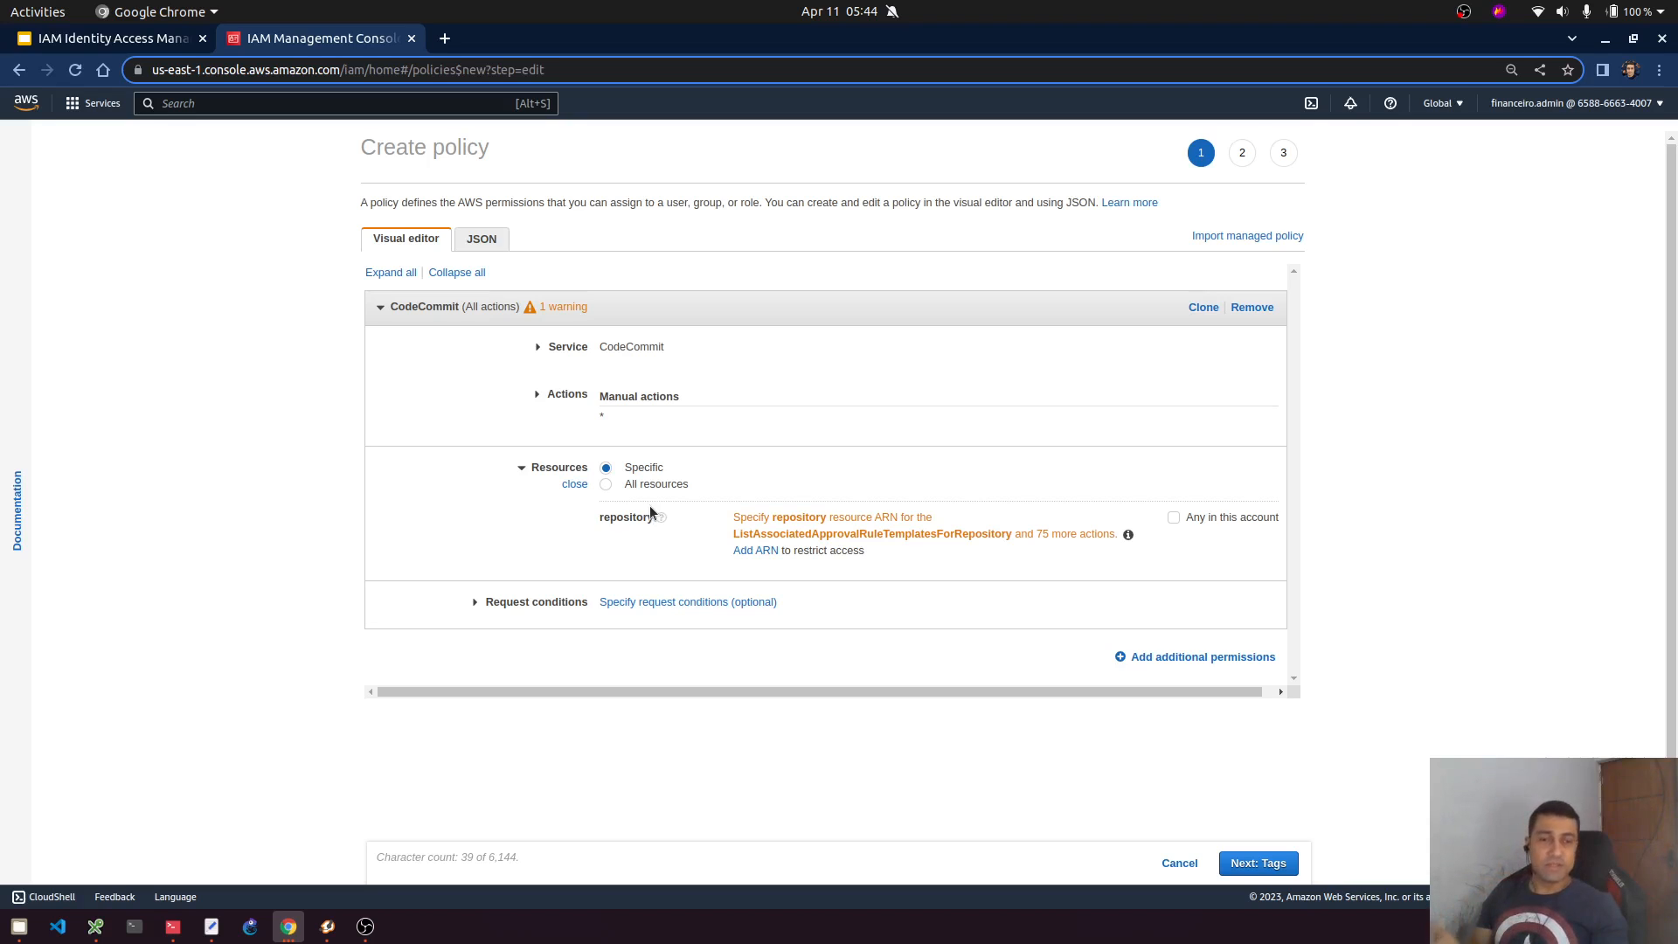
click(606, 485)
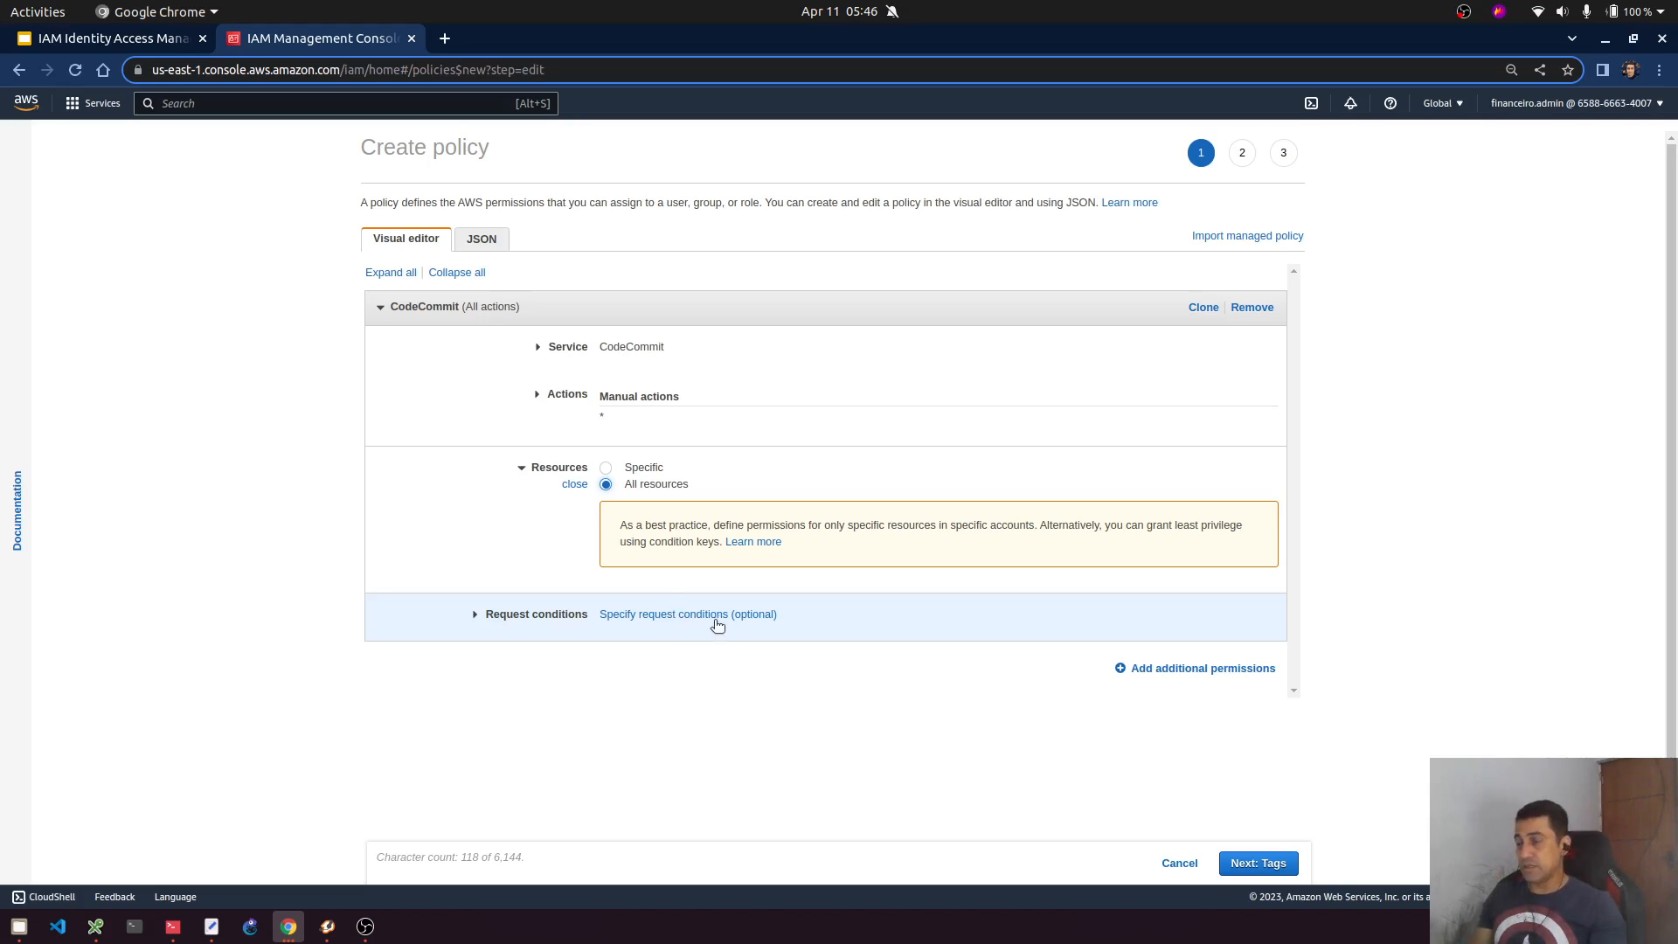
- Expand the request conditions, check the policy's generated JSON and return to the visual editor
click(704, 616)
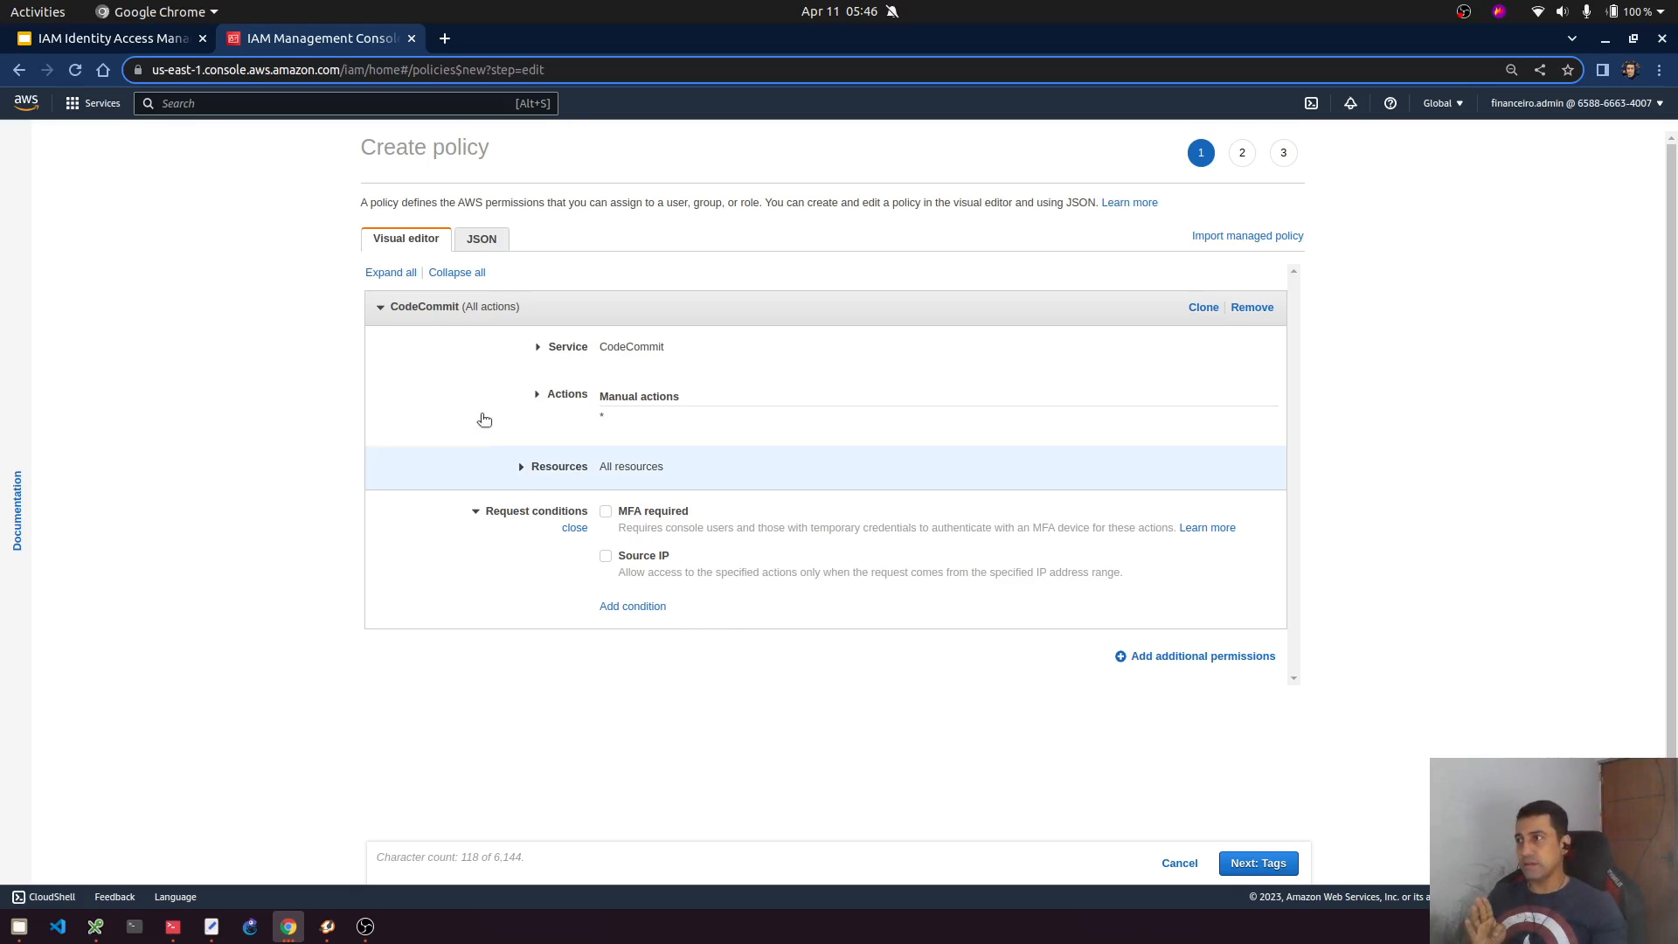
click(489, 249)
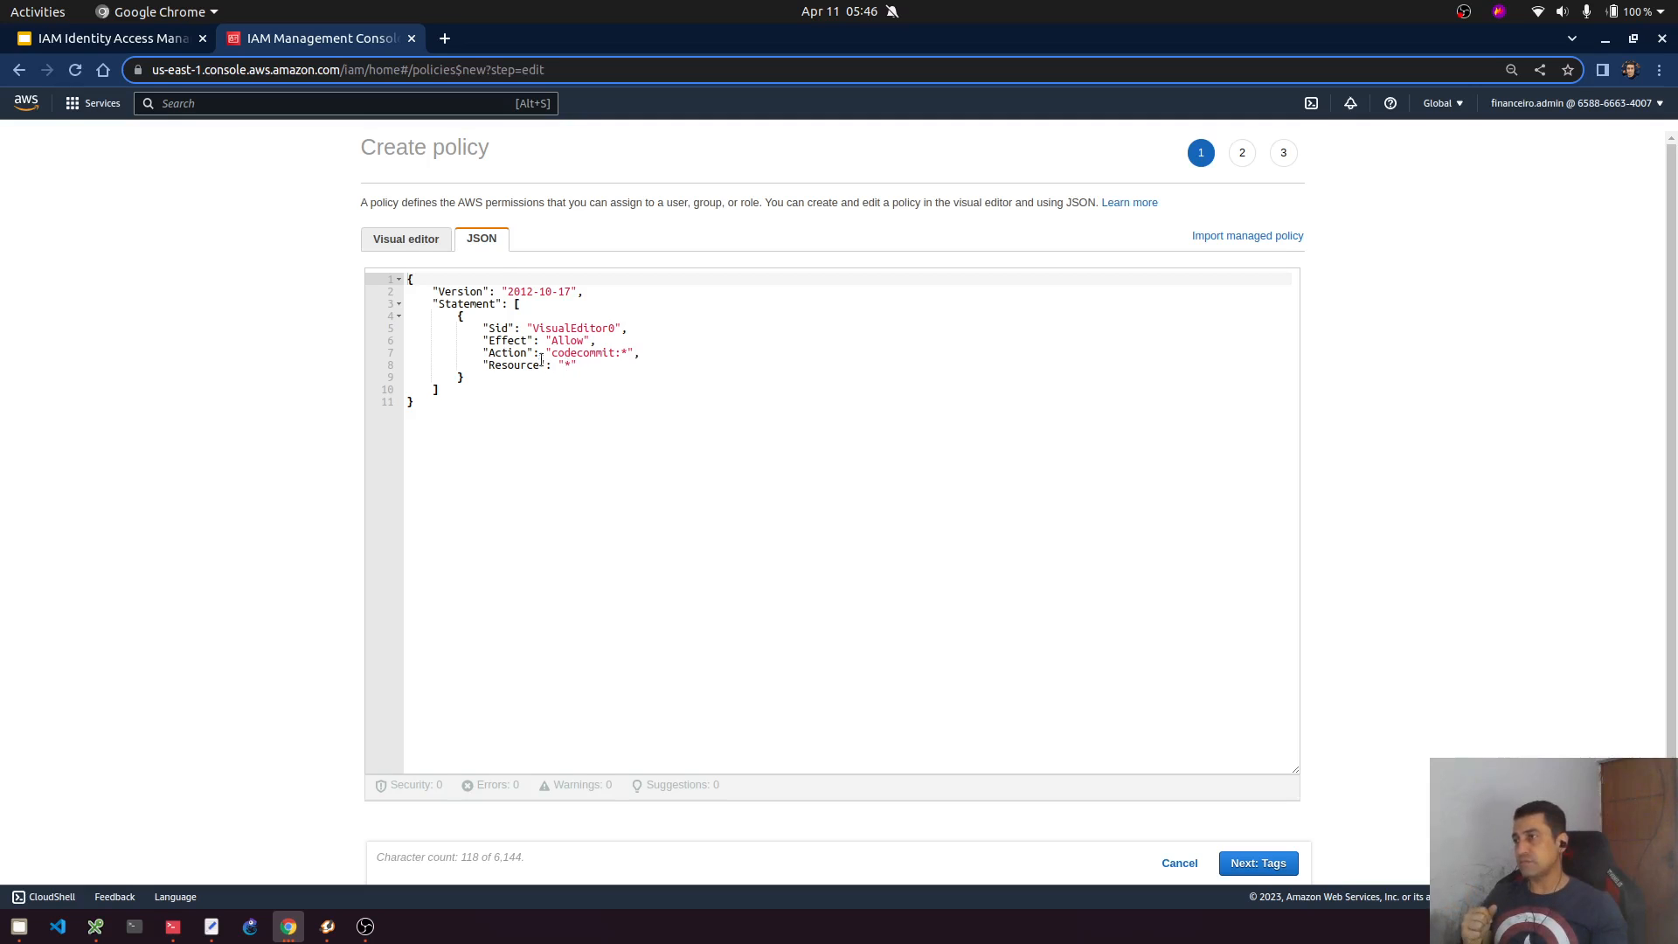
click(423, 240)
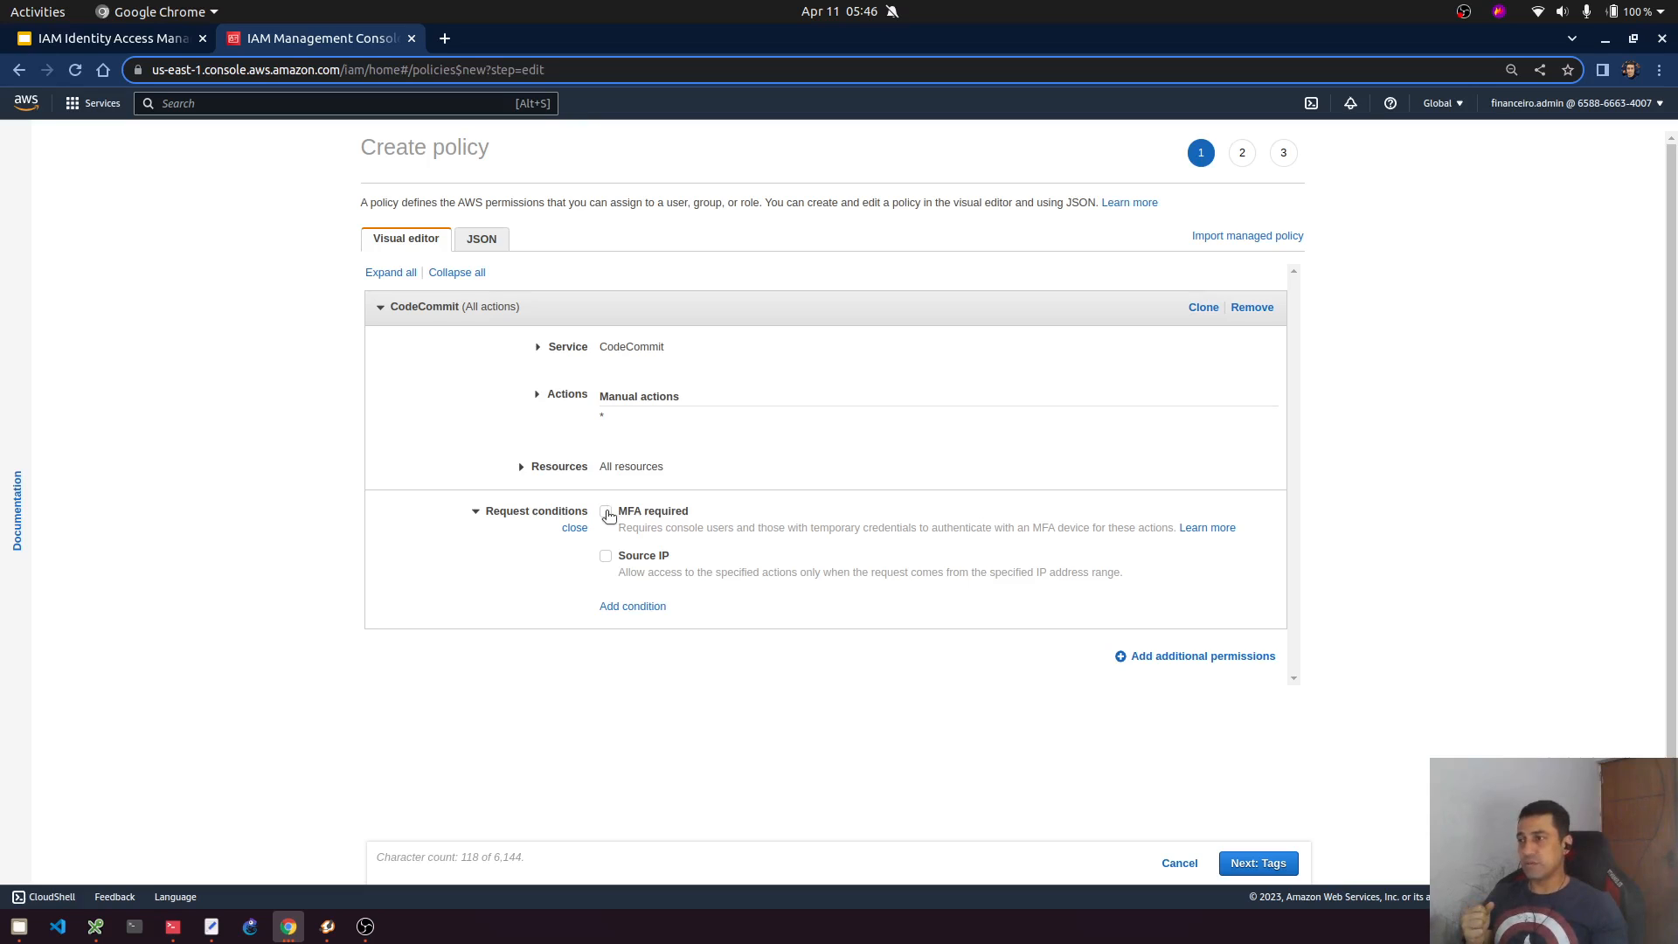
- Require MFA as a request condition, check the condition in the JSON and return to the visual editor
click(605, 513)
click(483, 238)
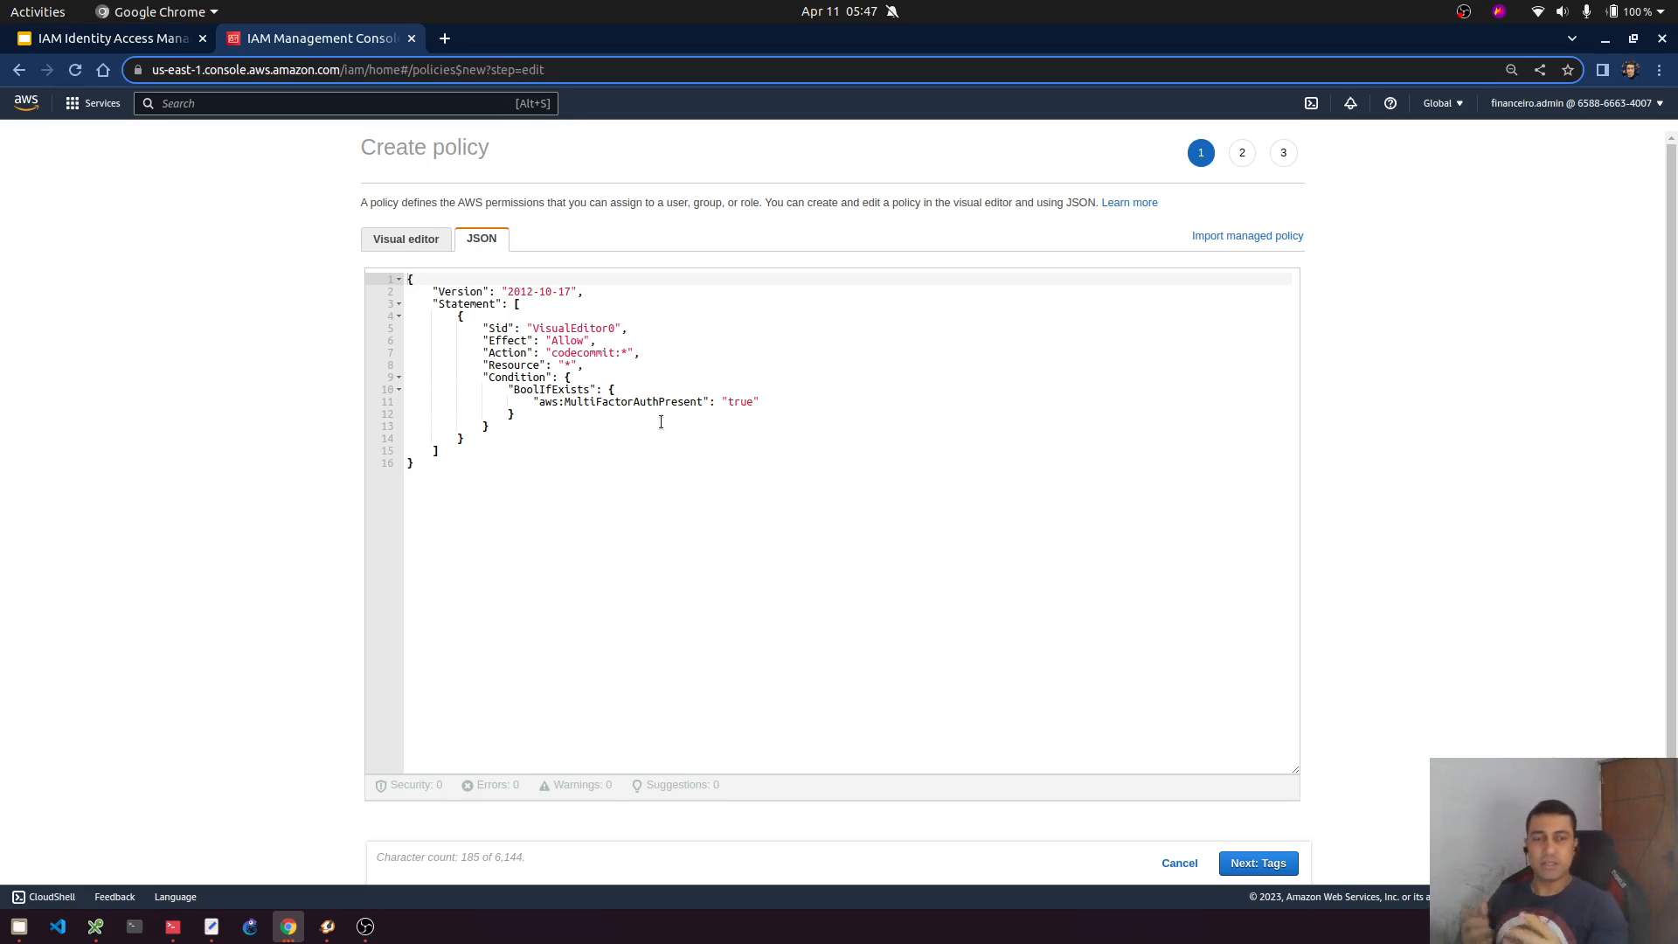
click(425, 247)
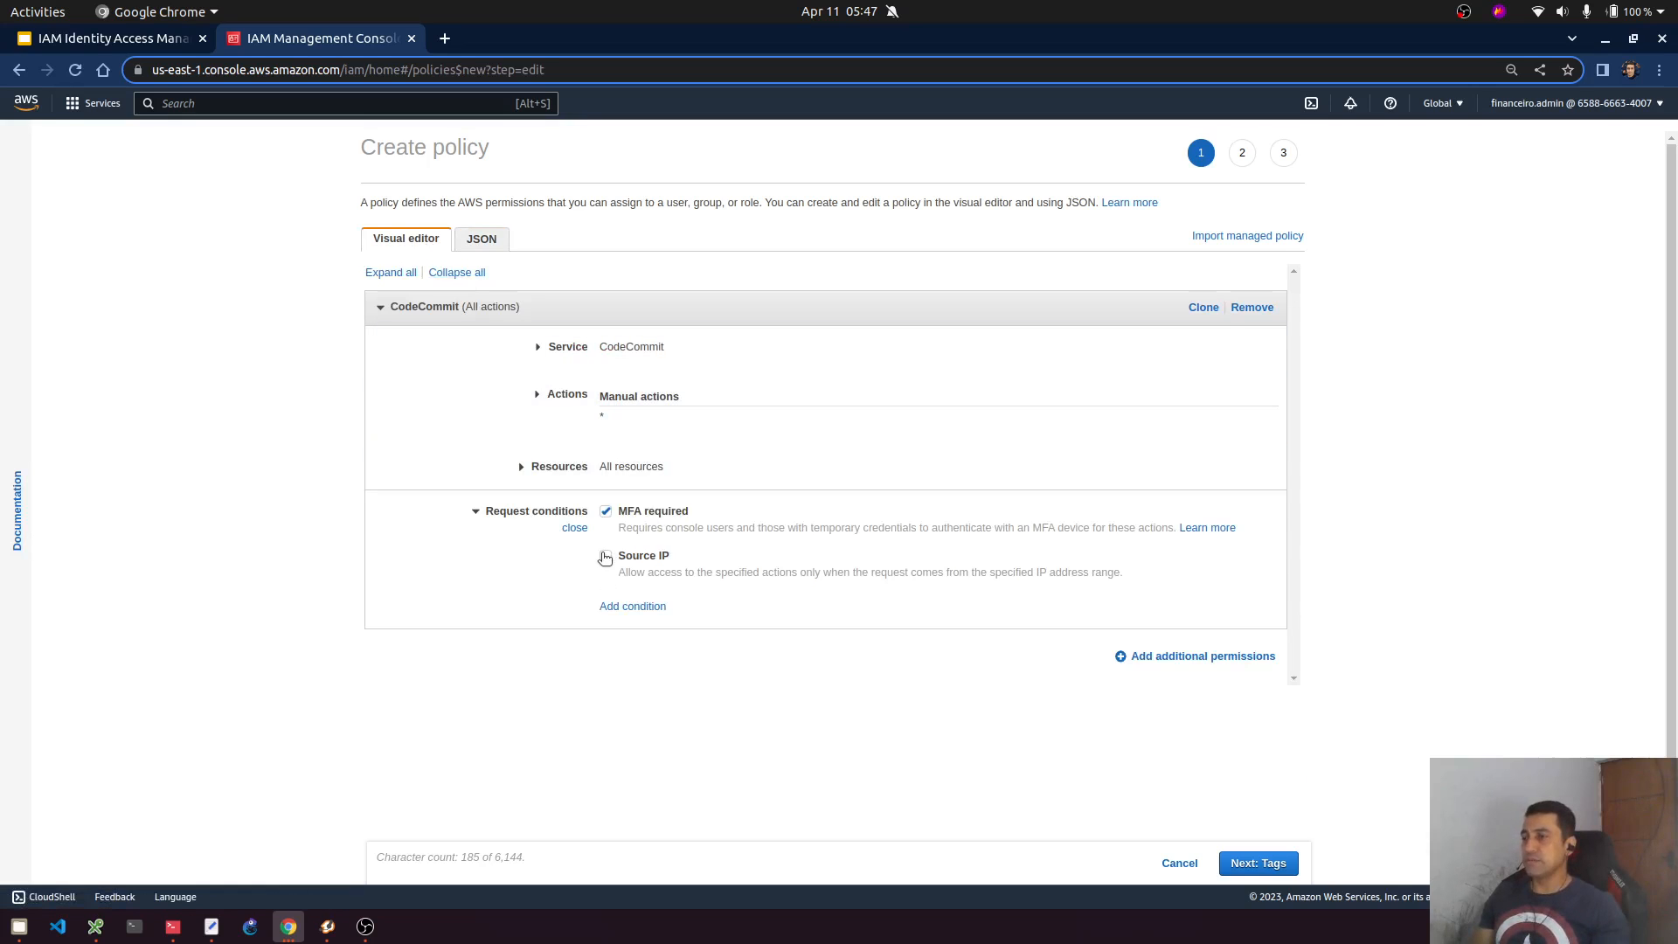
- Restrict the request conditions to source IP range 10.0.0.0/8 and check the resulting condition in the policy's JSON
click(605, 557)
key(Tab)
text(10)
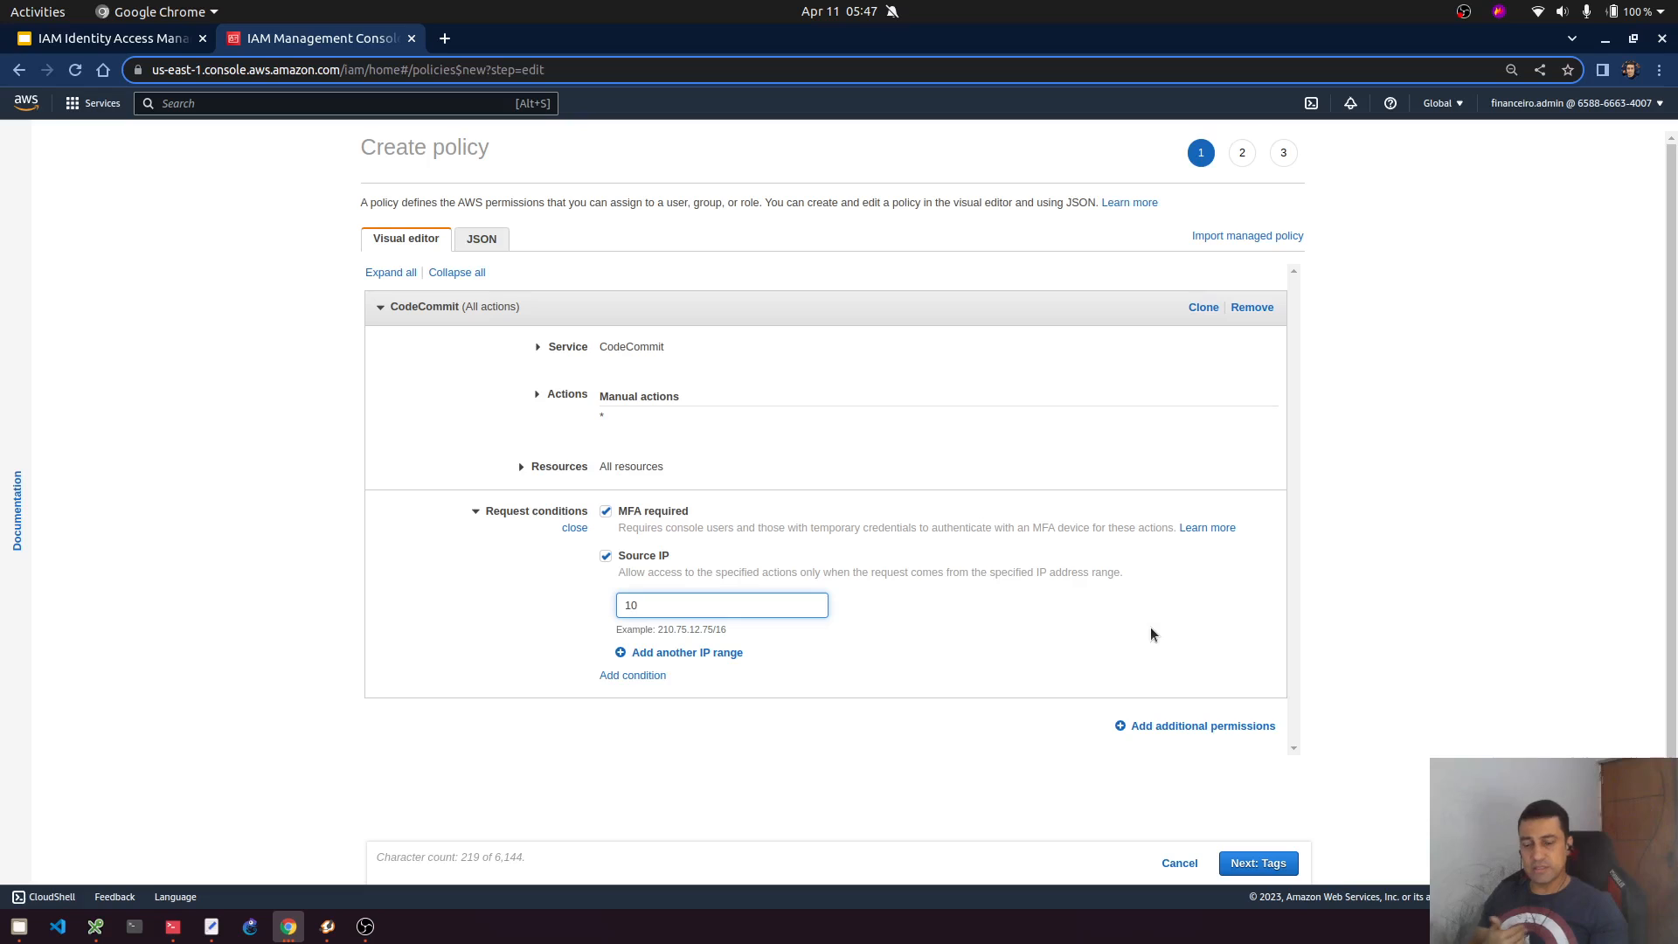
text(.)
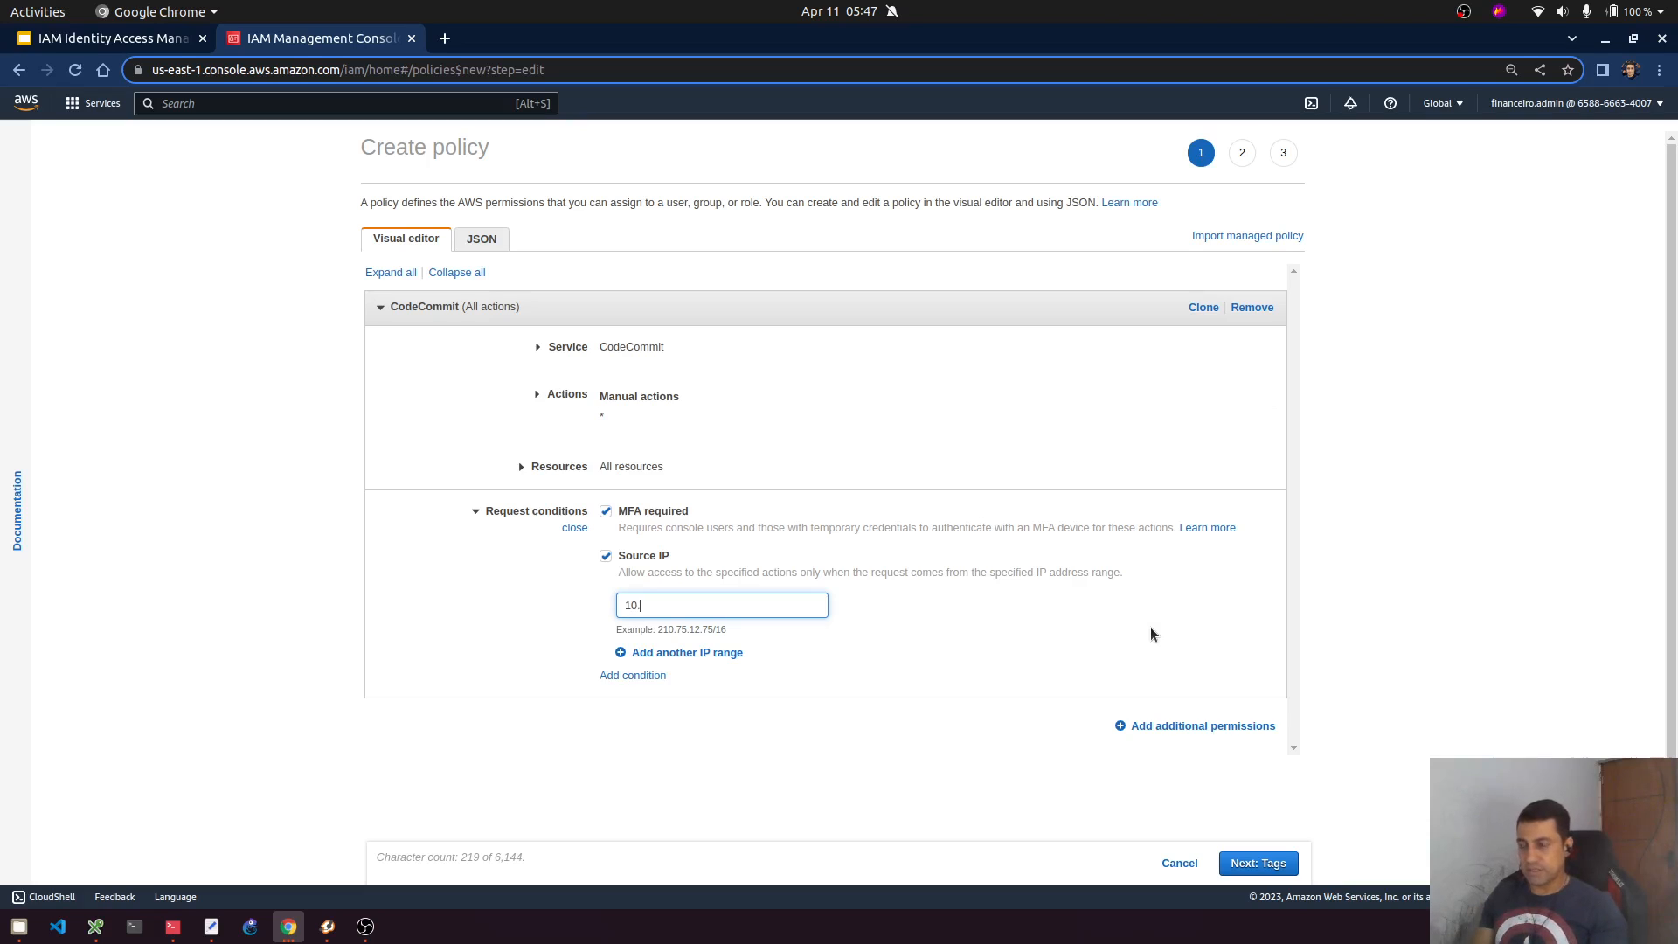
text(0.0.0.)
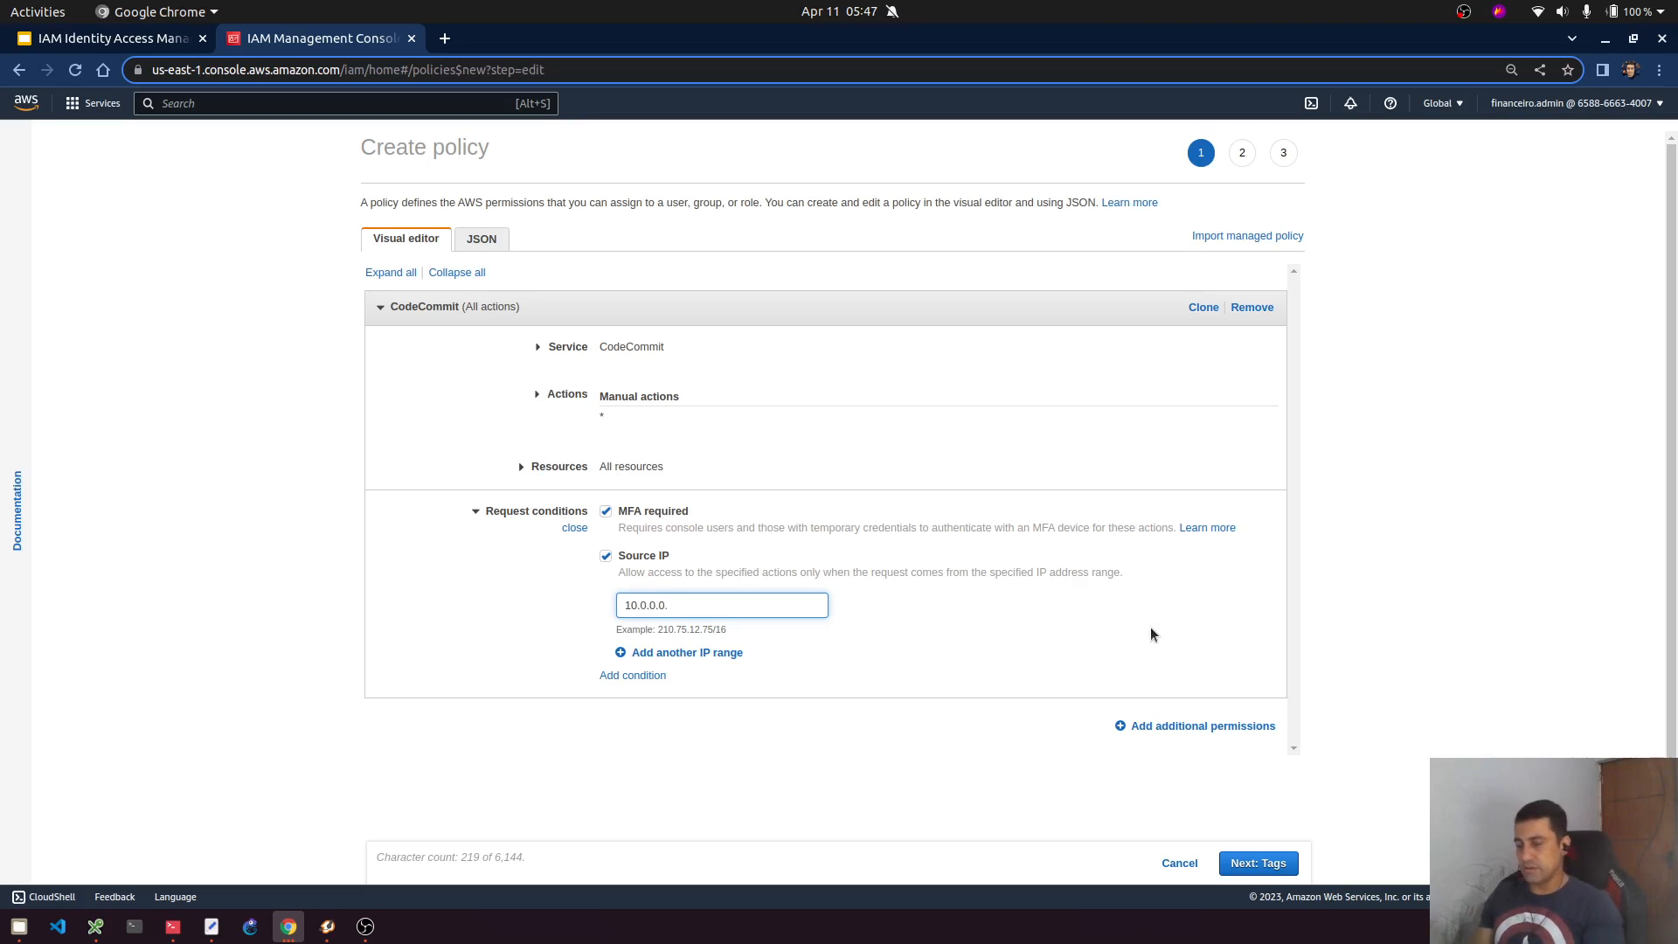
text(/8)
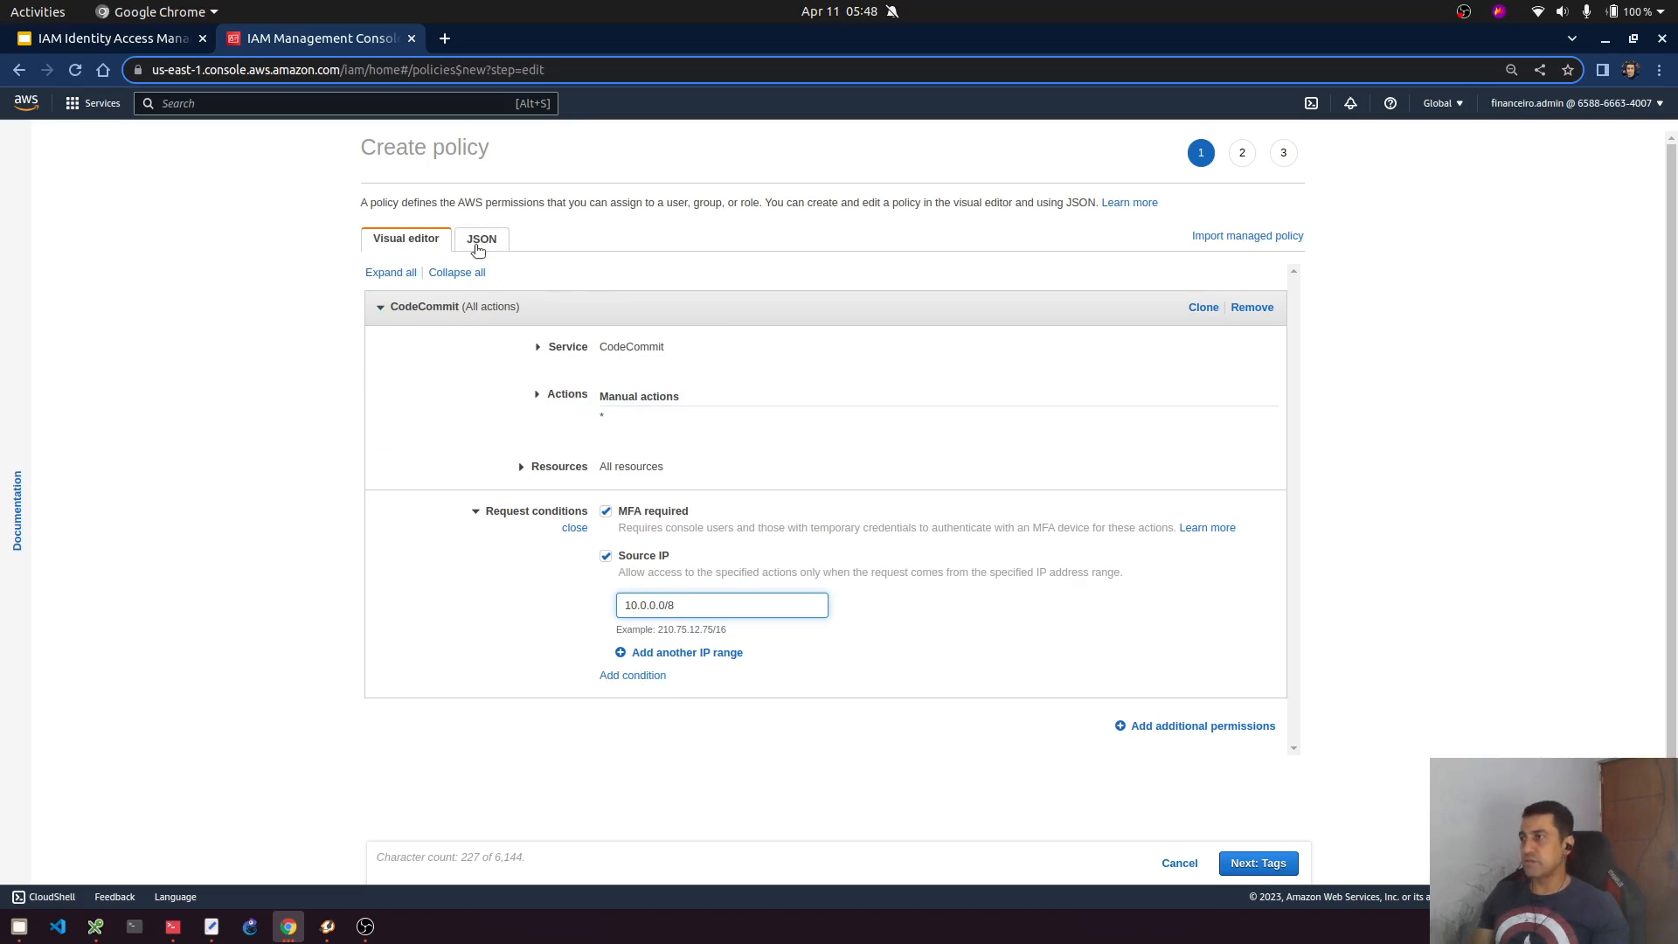
click(479, 247)
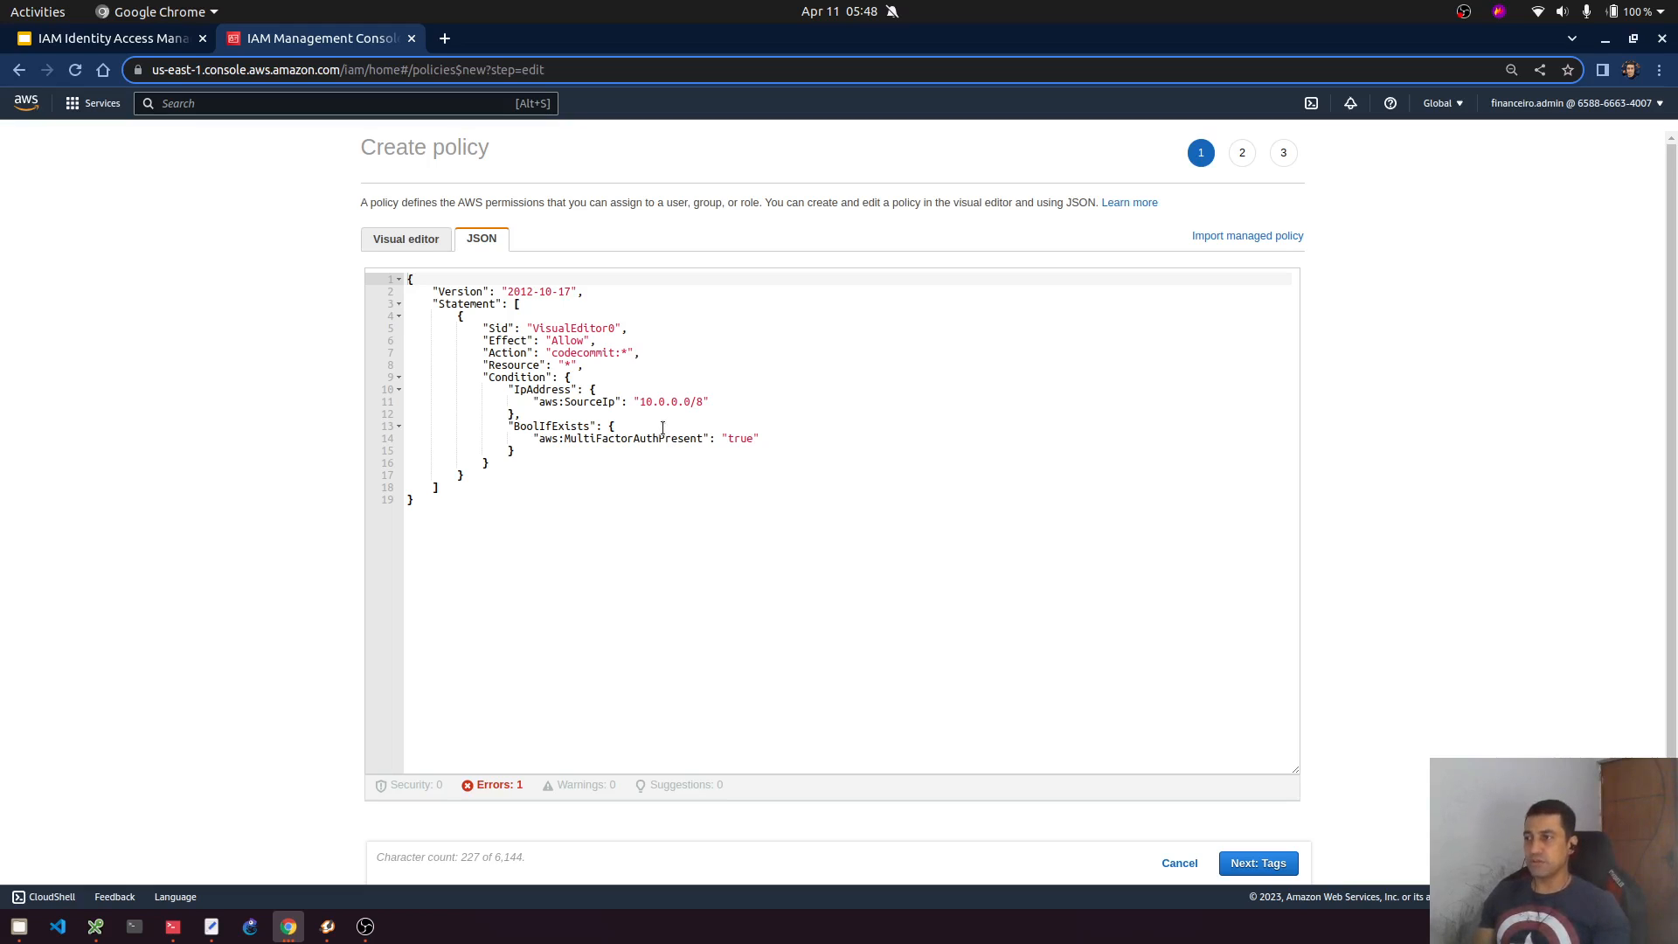
- Skip the tags, name the policy Codecommit-primeira-policy, leave its description empty and create it
click(1275, 864)
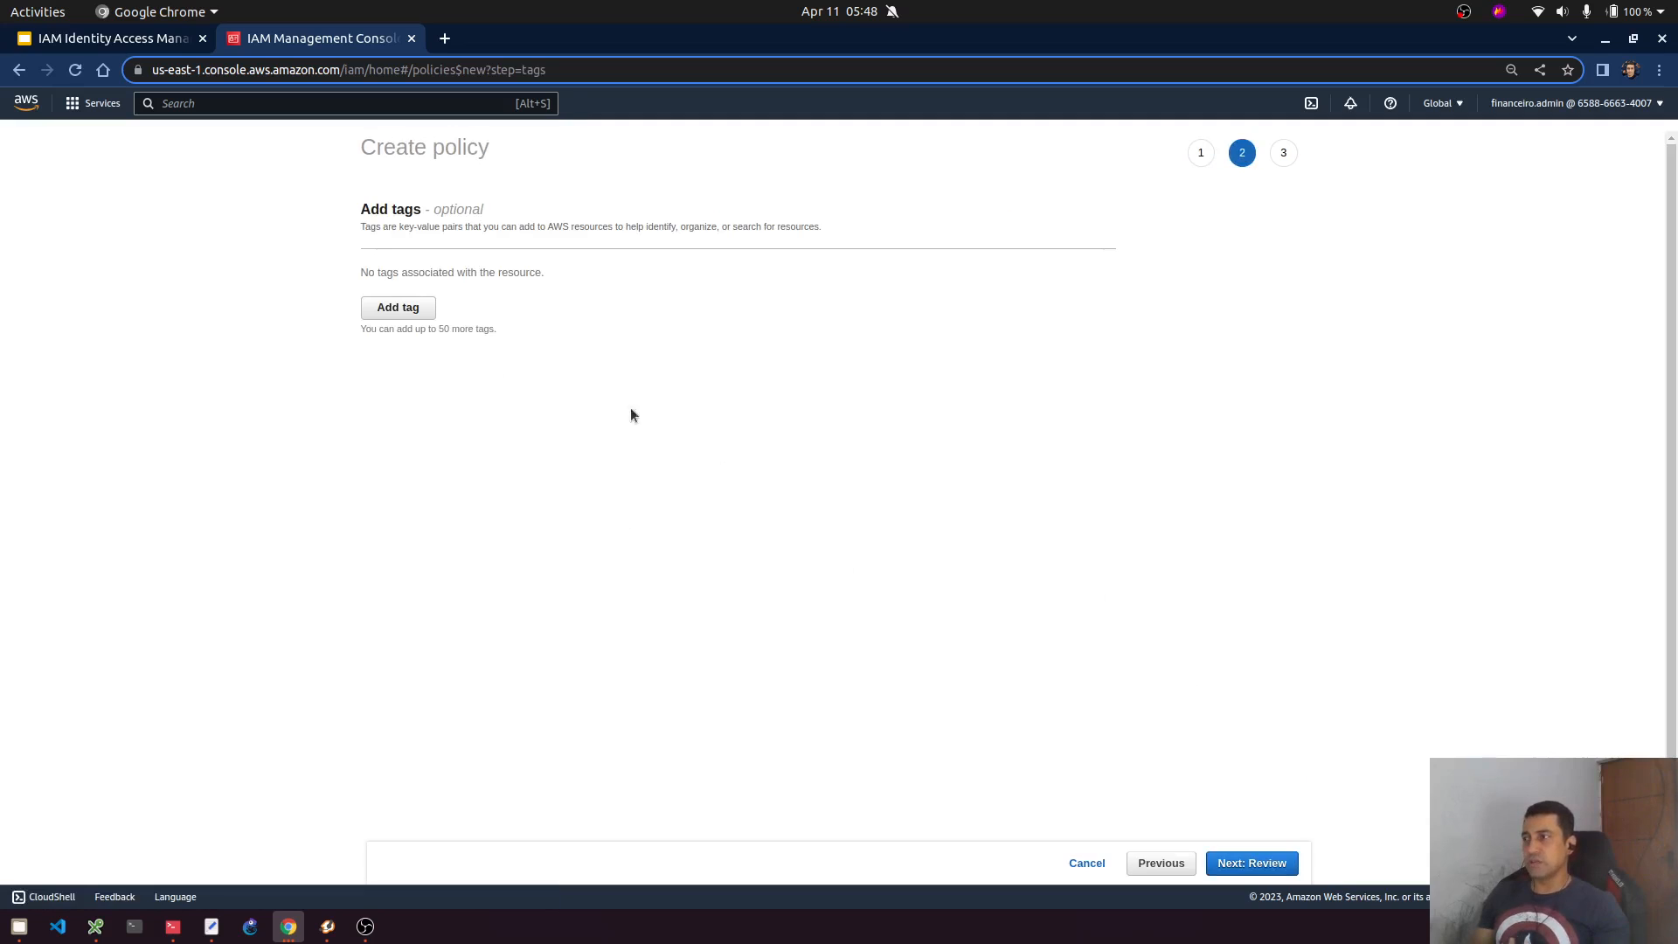
click(1256, 863)
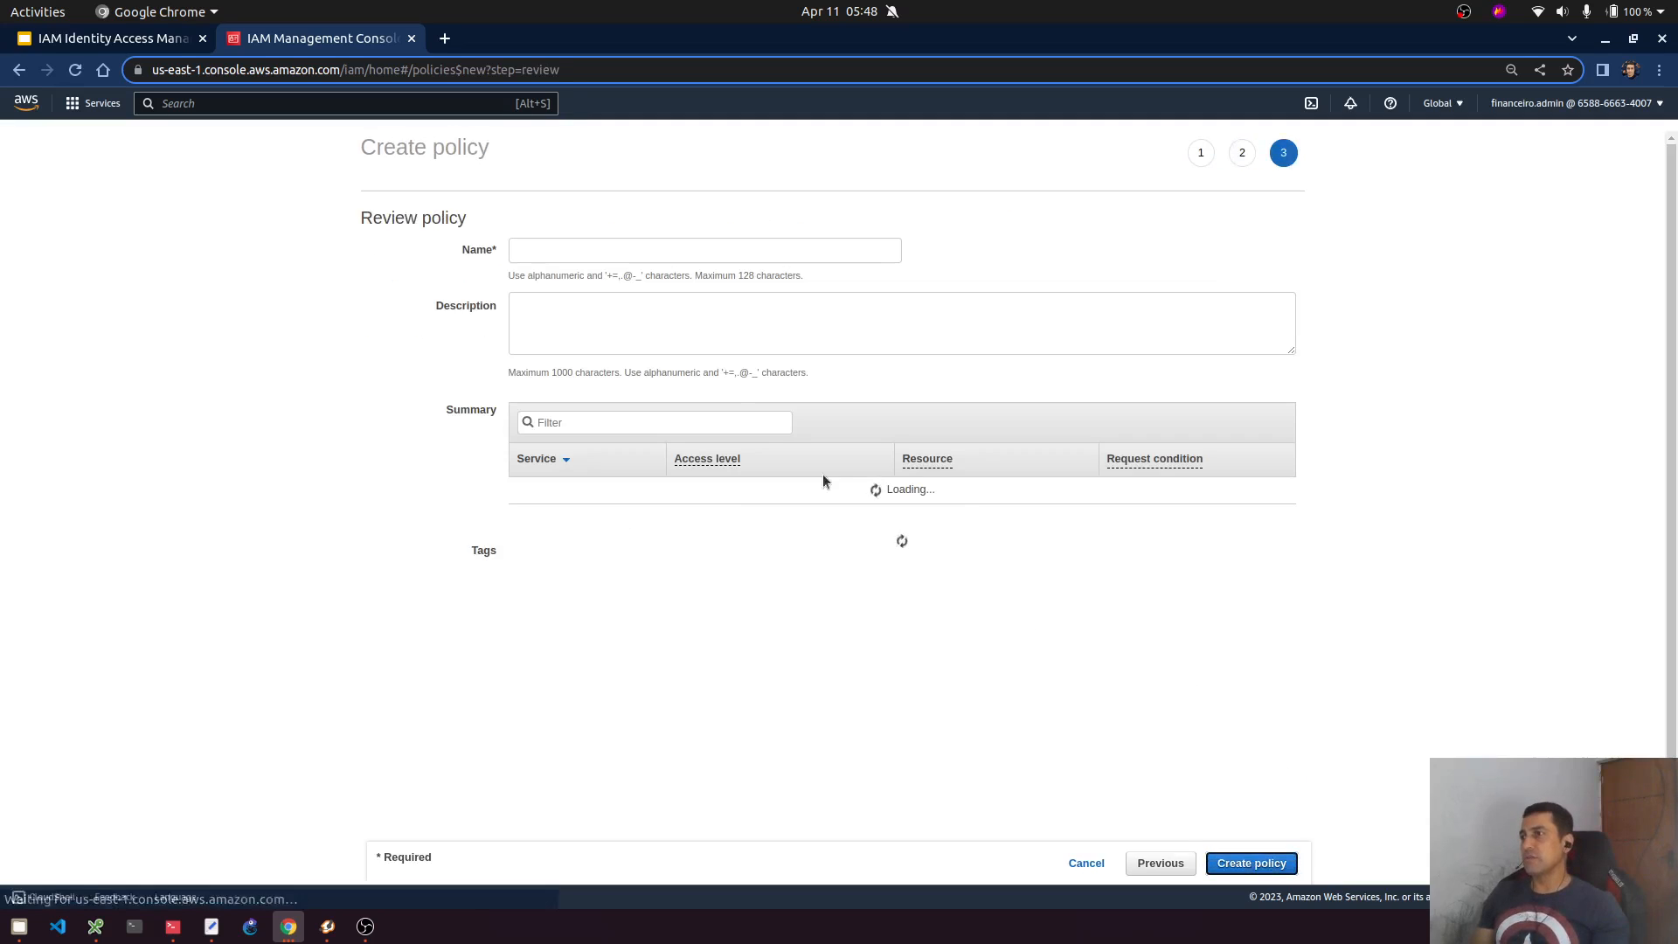
click(621, 249)
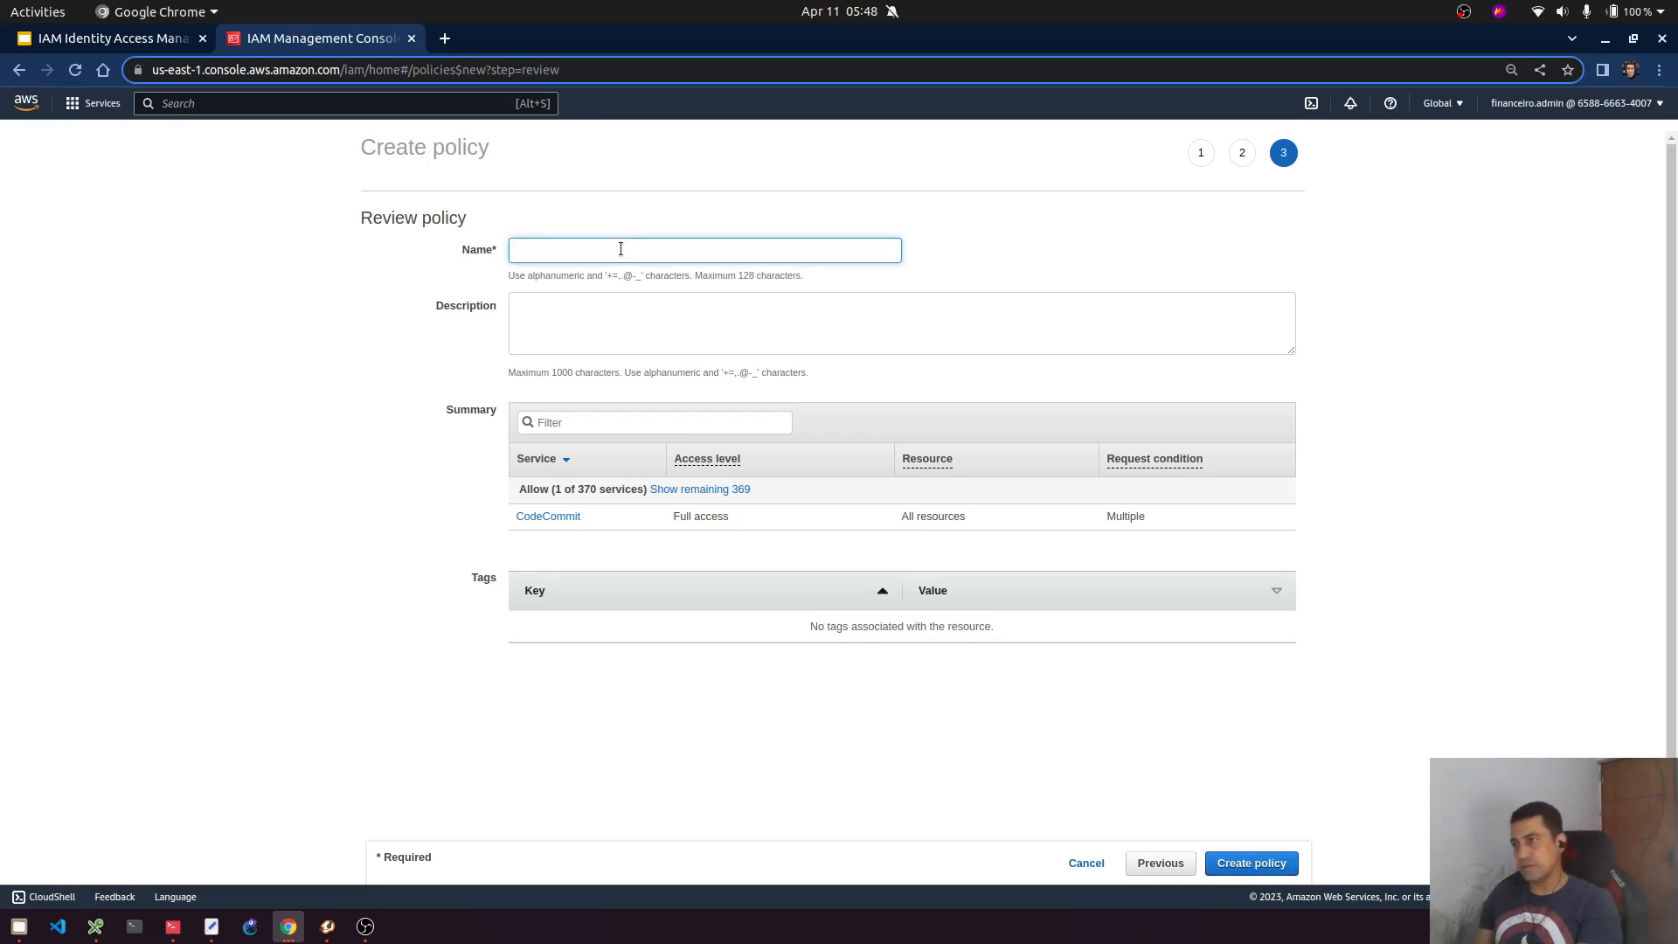
text(Codeco)
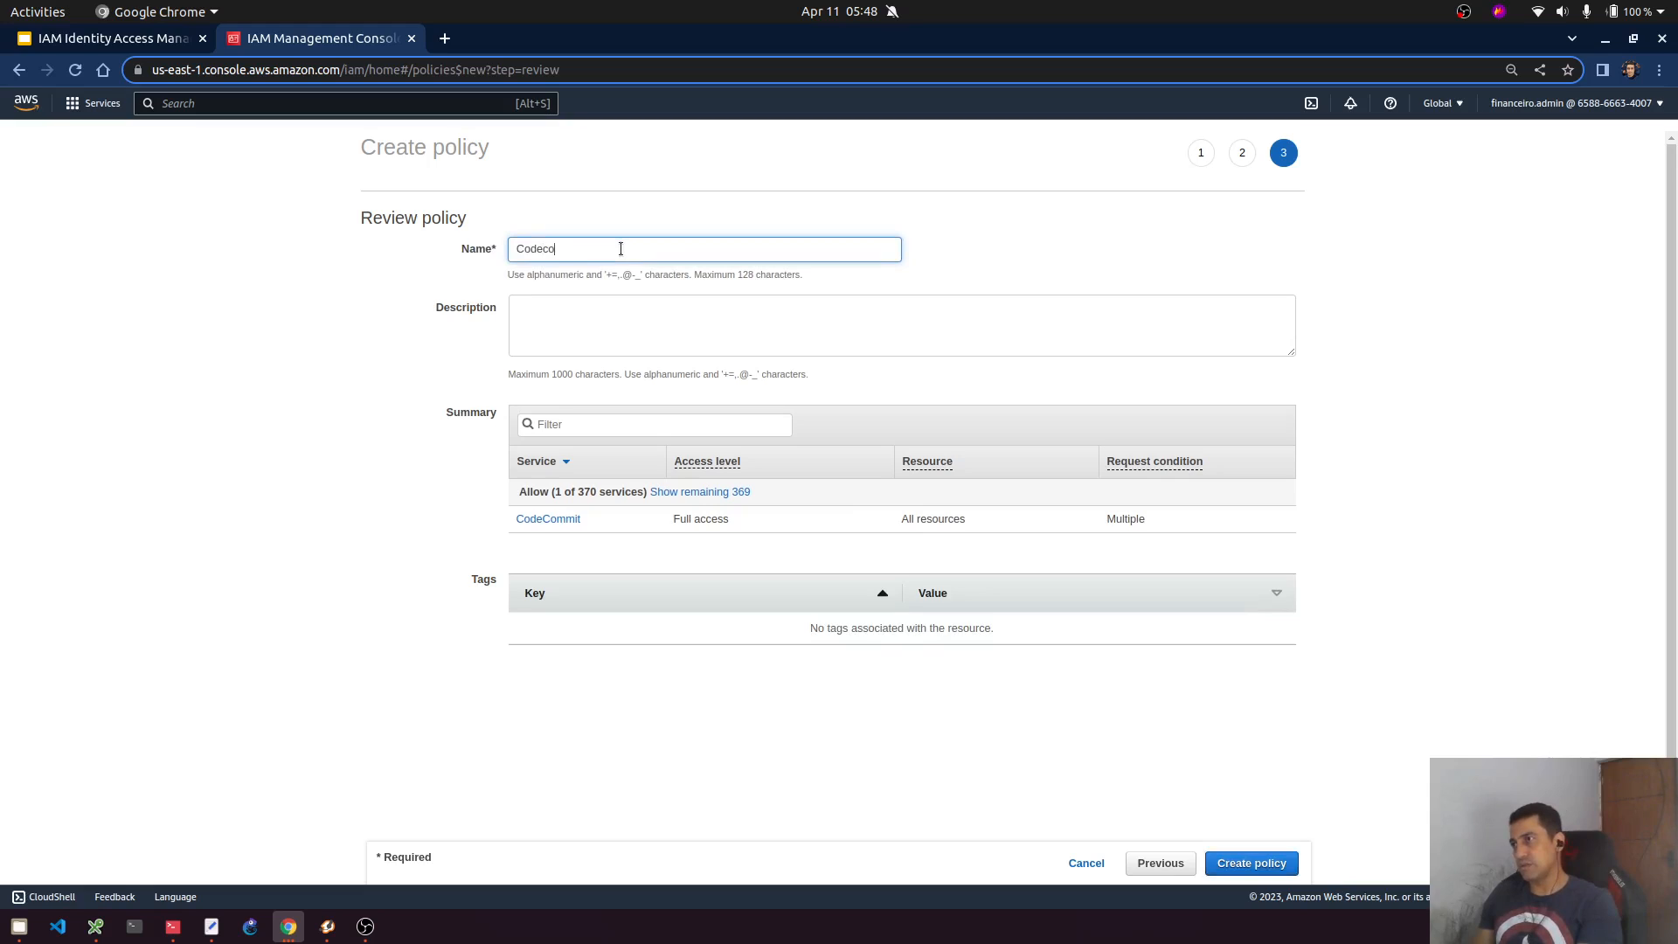
text(mmit-primeira-policy)
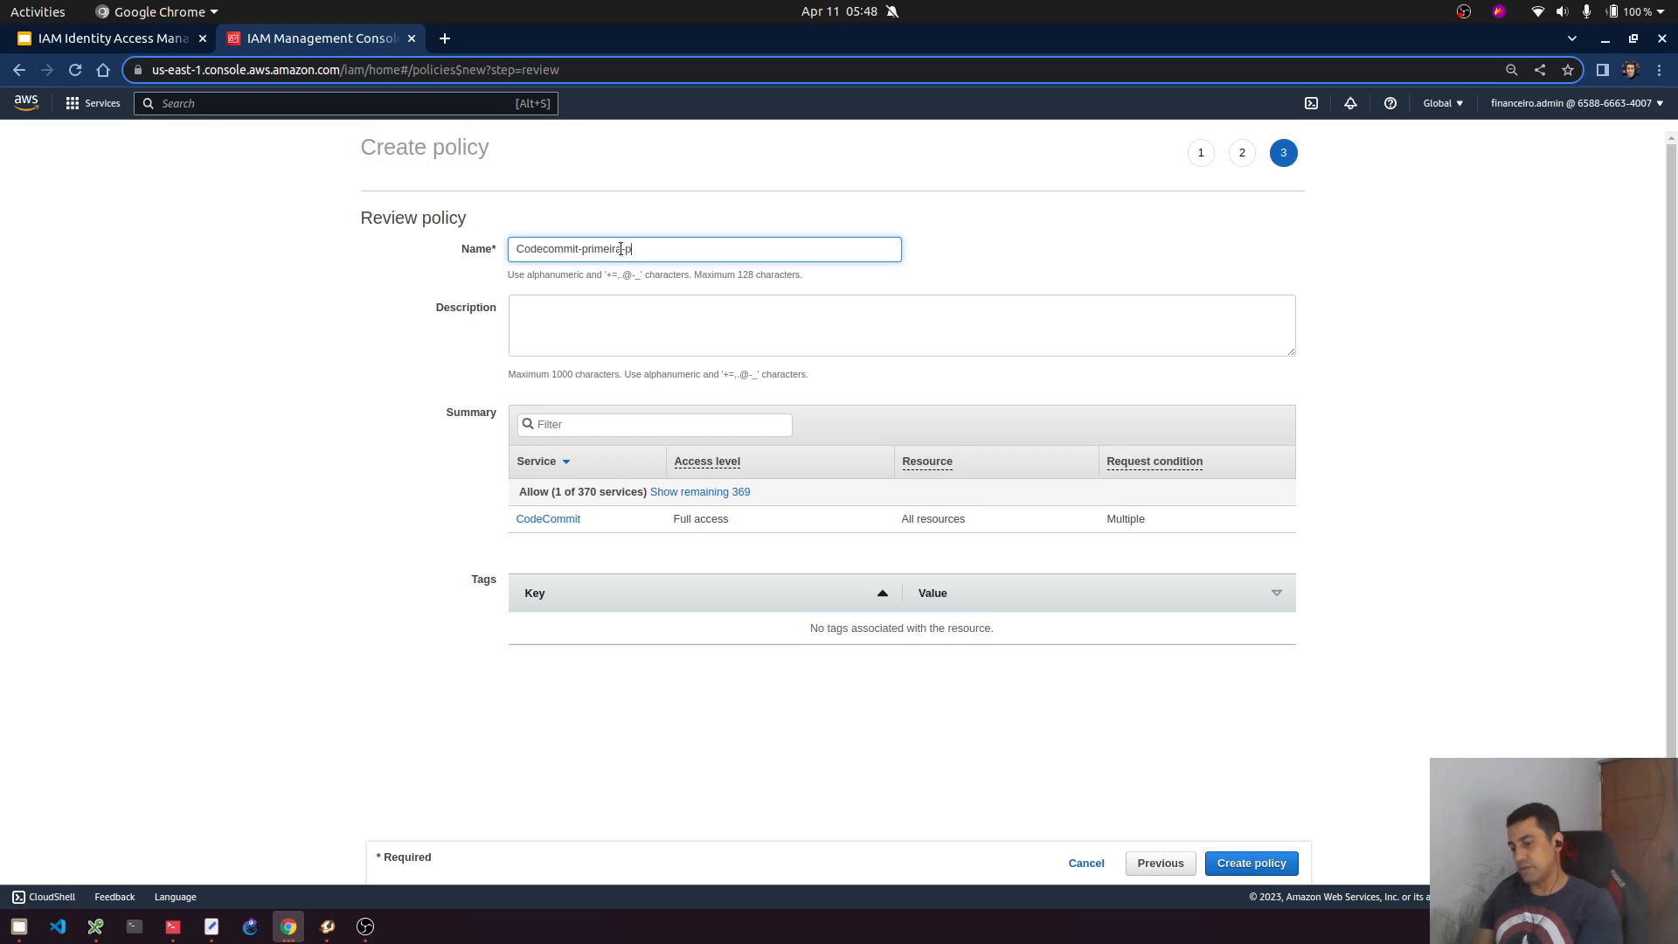
click(671, 323)
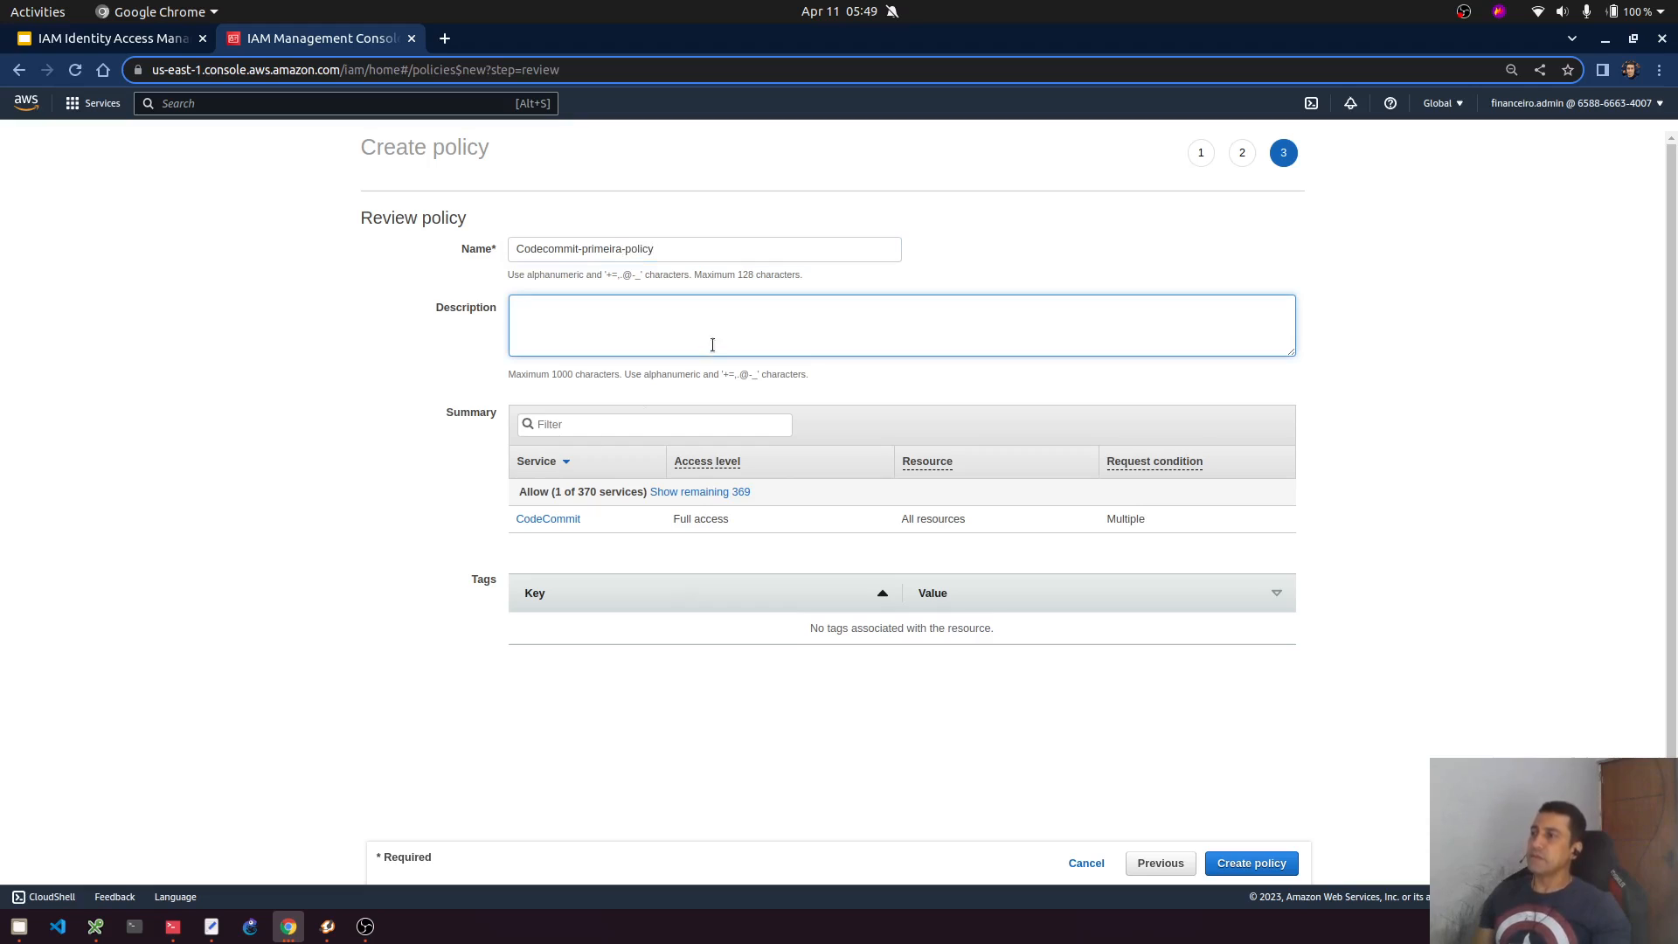
click(1248, 863)
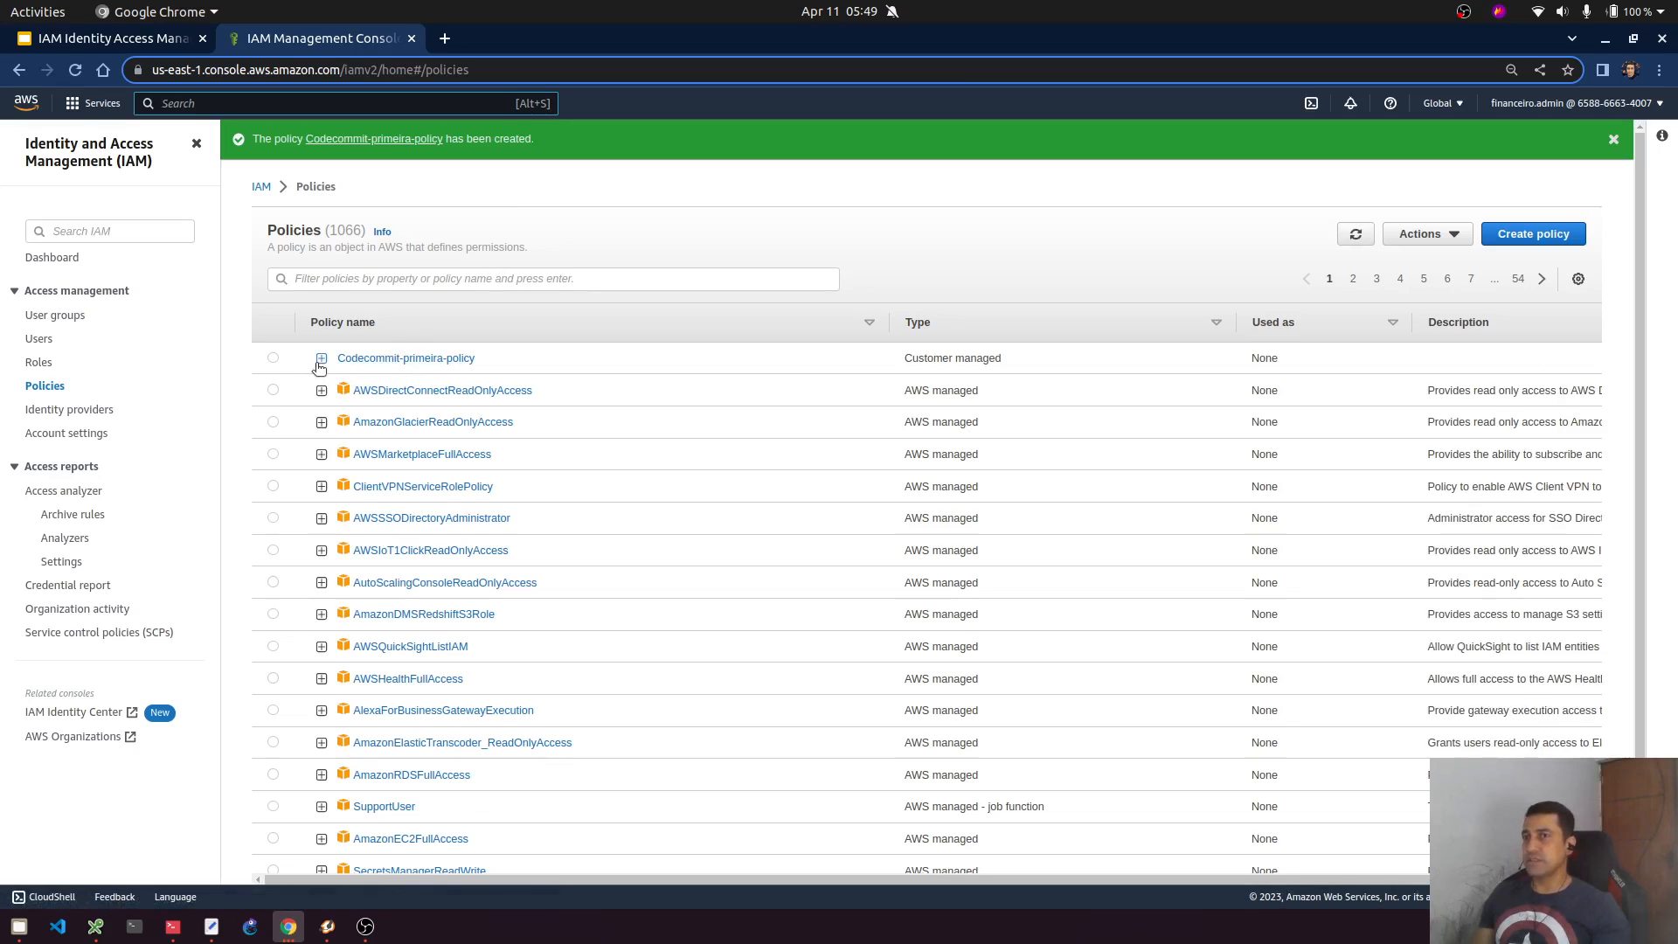
- Open the existing admin user, start adding permissions and choose to attach policies directly
click(41, 339)
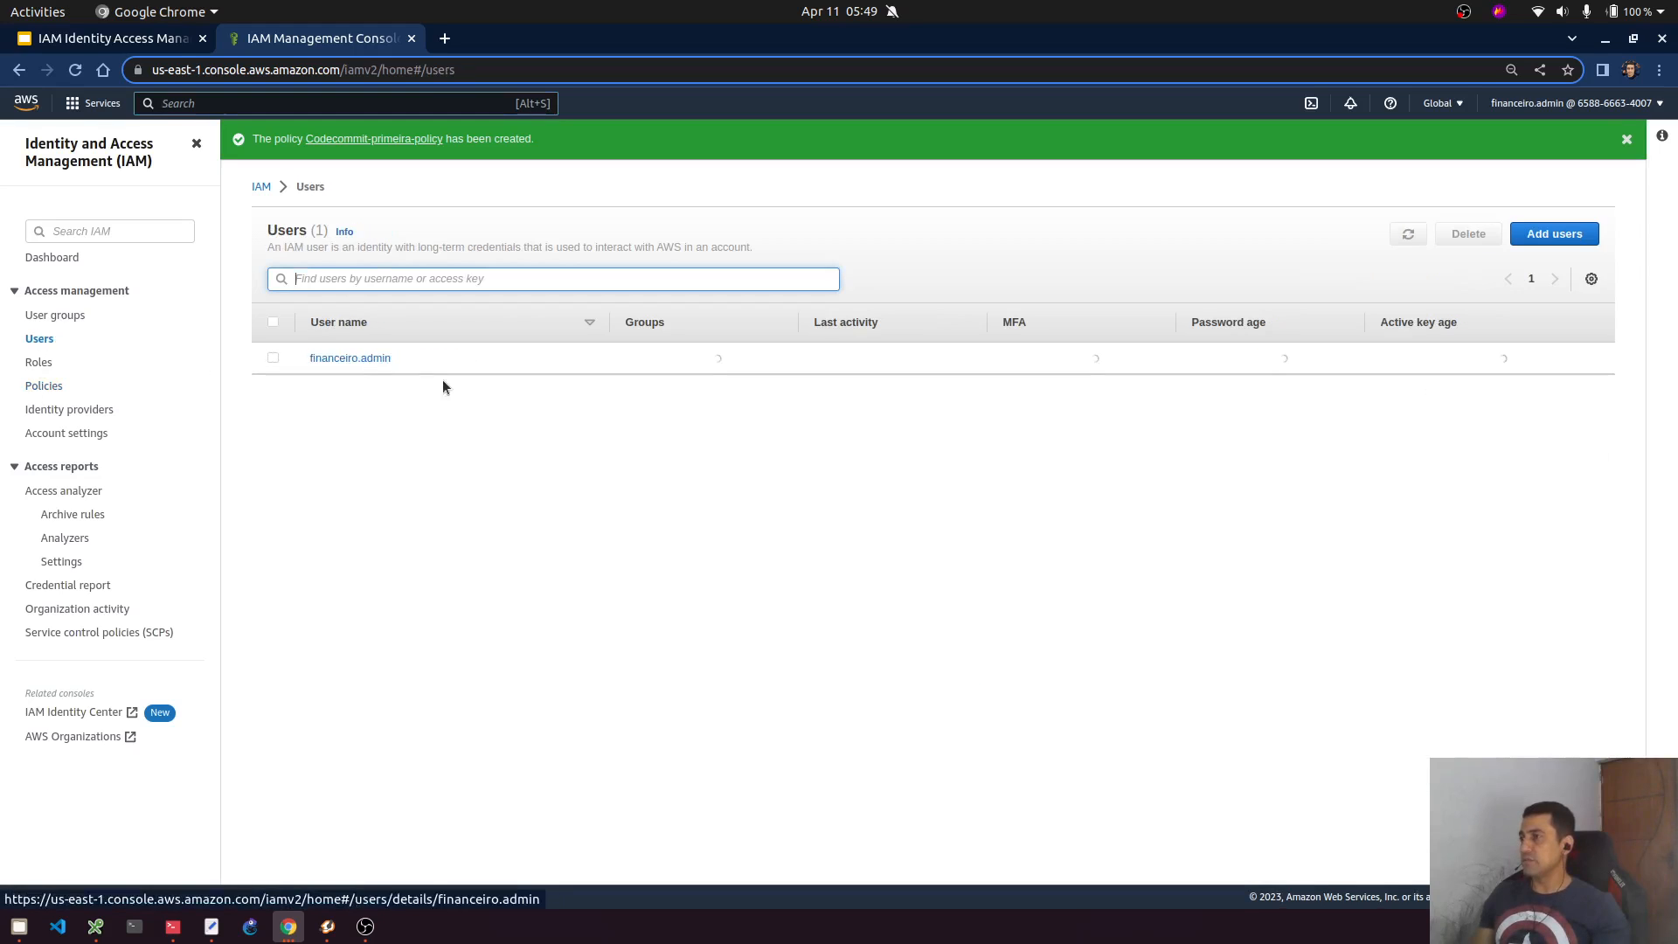
click(362, 360)
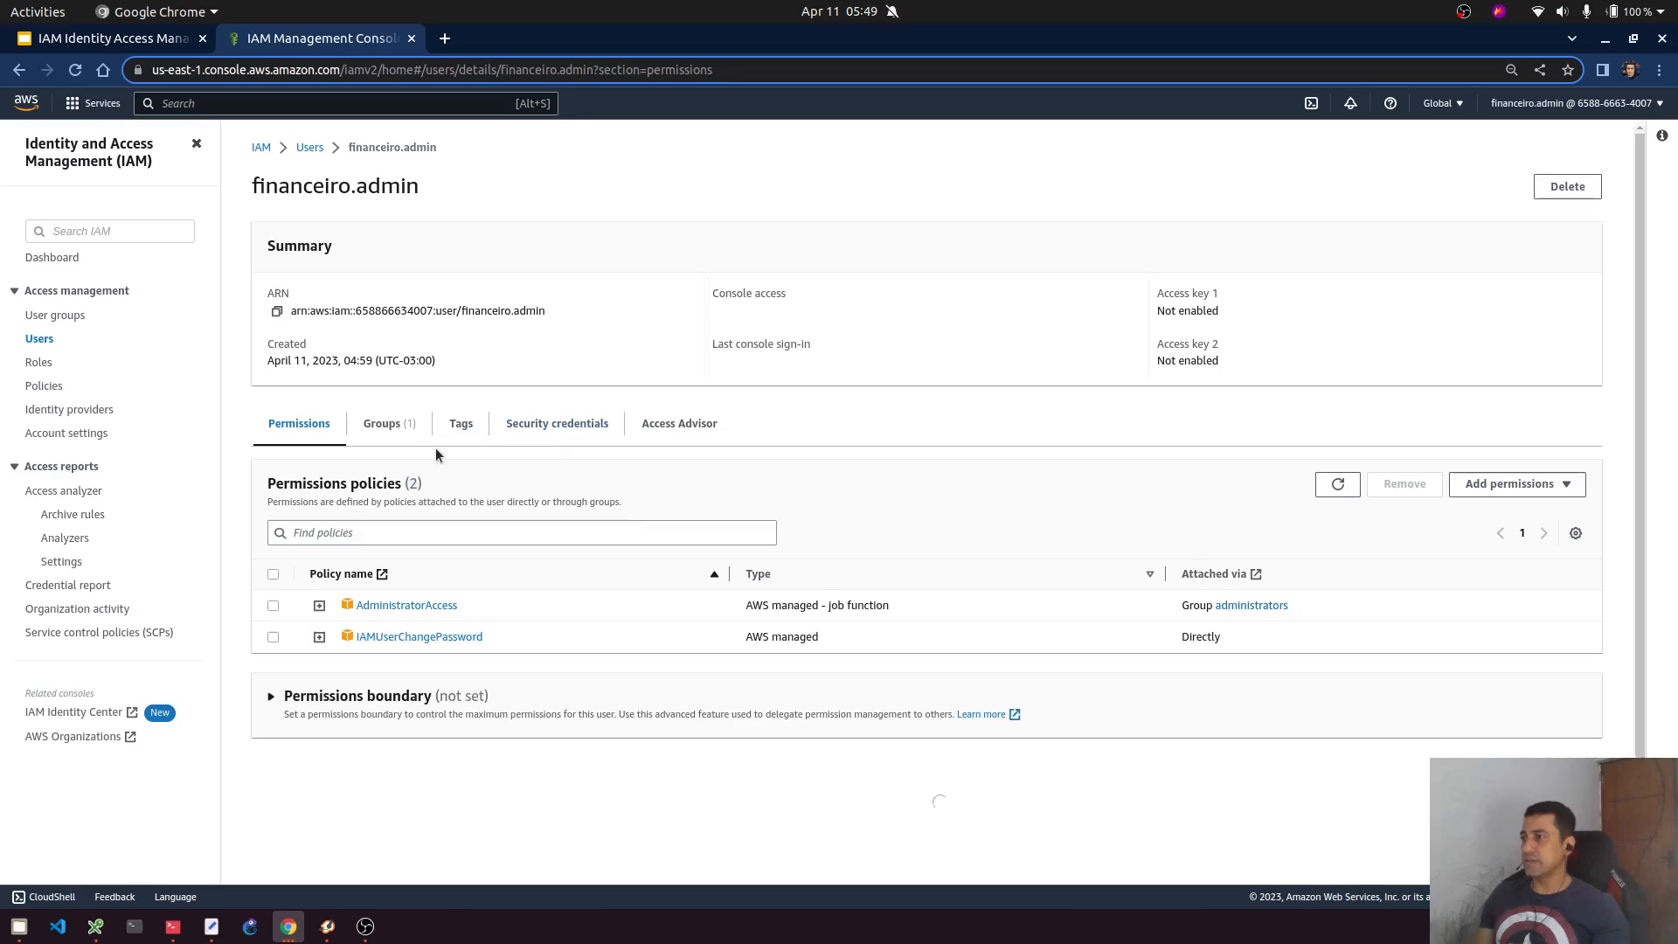
click(1502, 484)
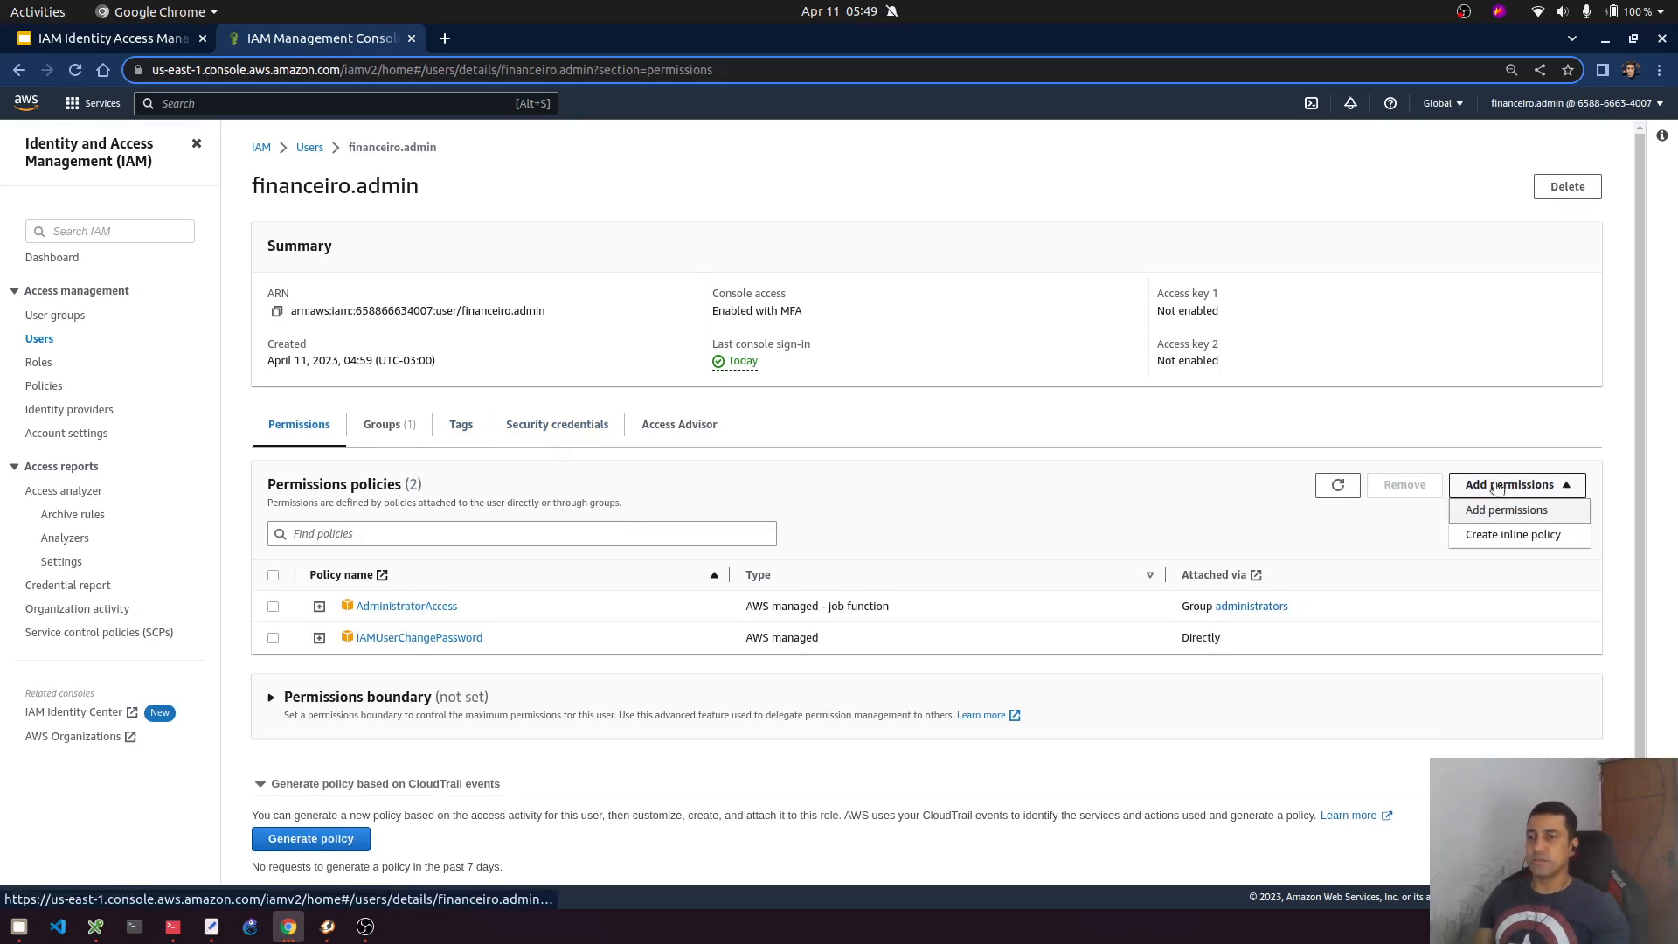
click(1495, 512)
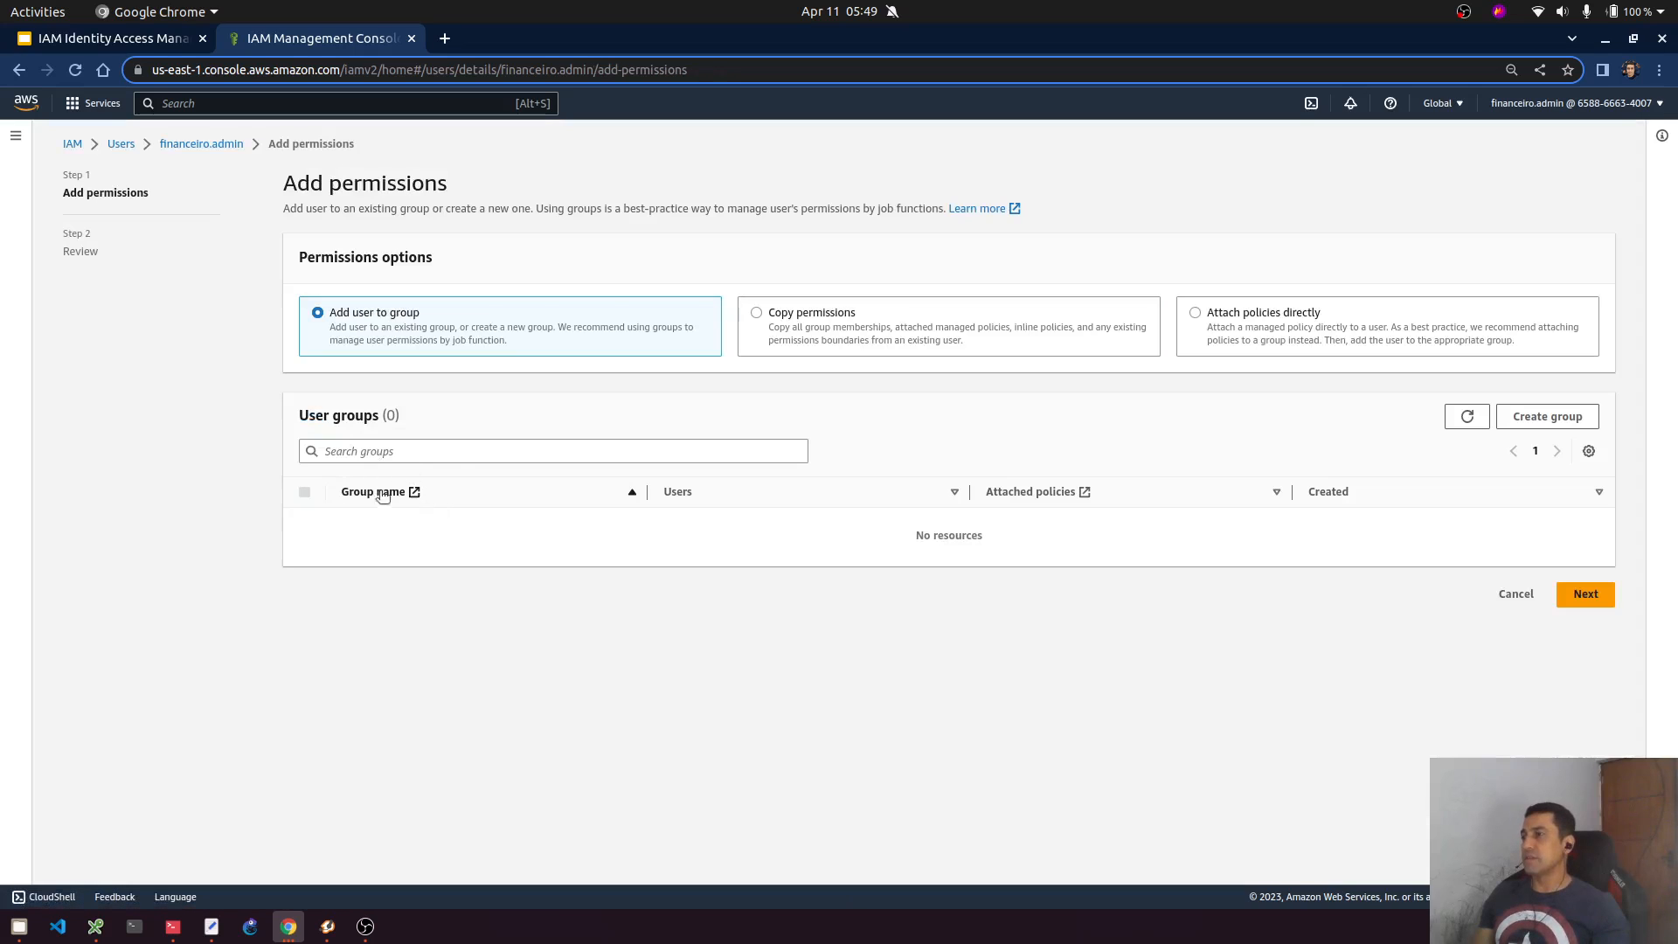
click(1277, 313)
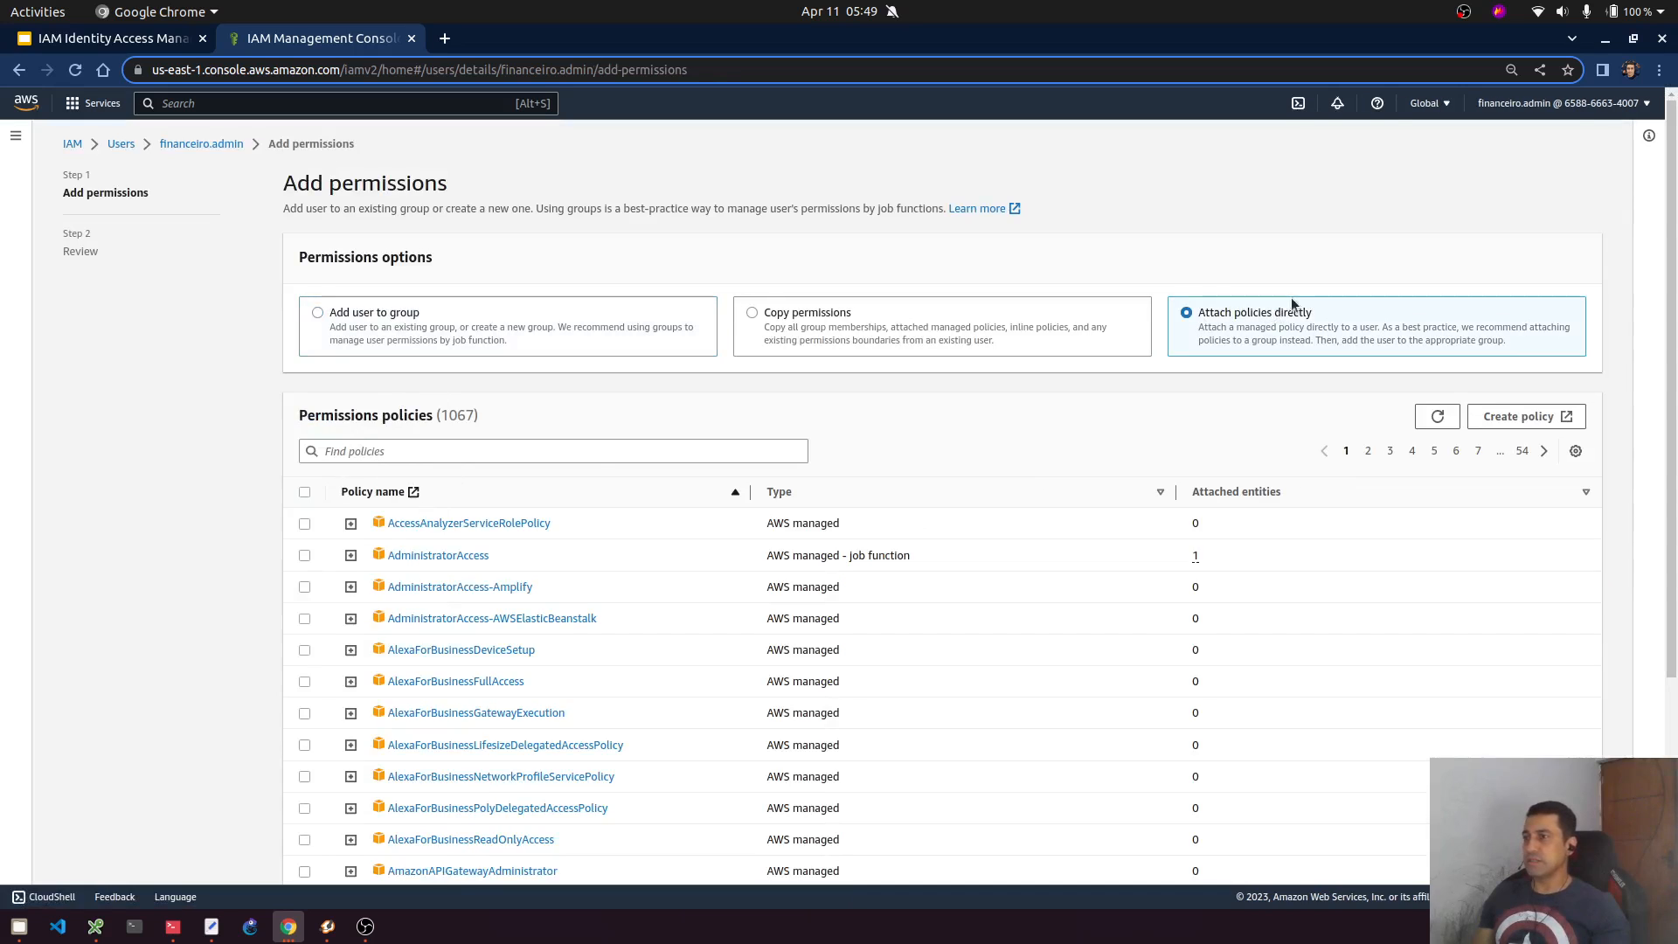
- Search the permissions policies for "codecom" and select the customer managed Codecommit-primeira-policy
click(385, 451)
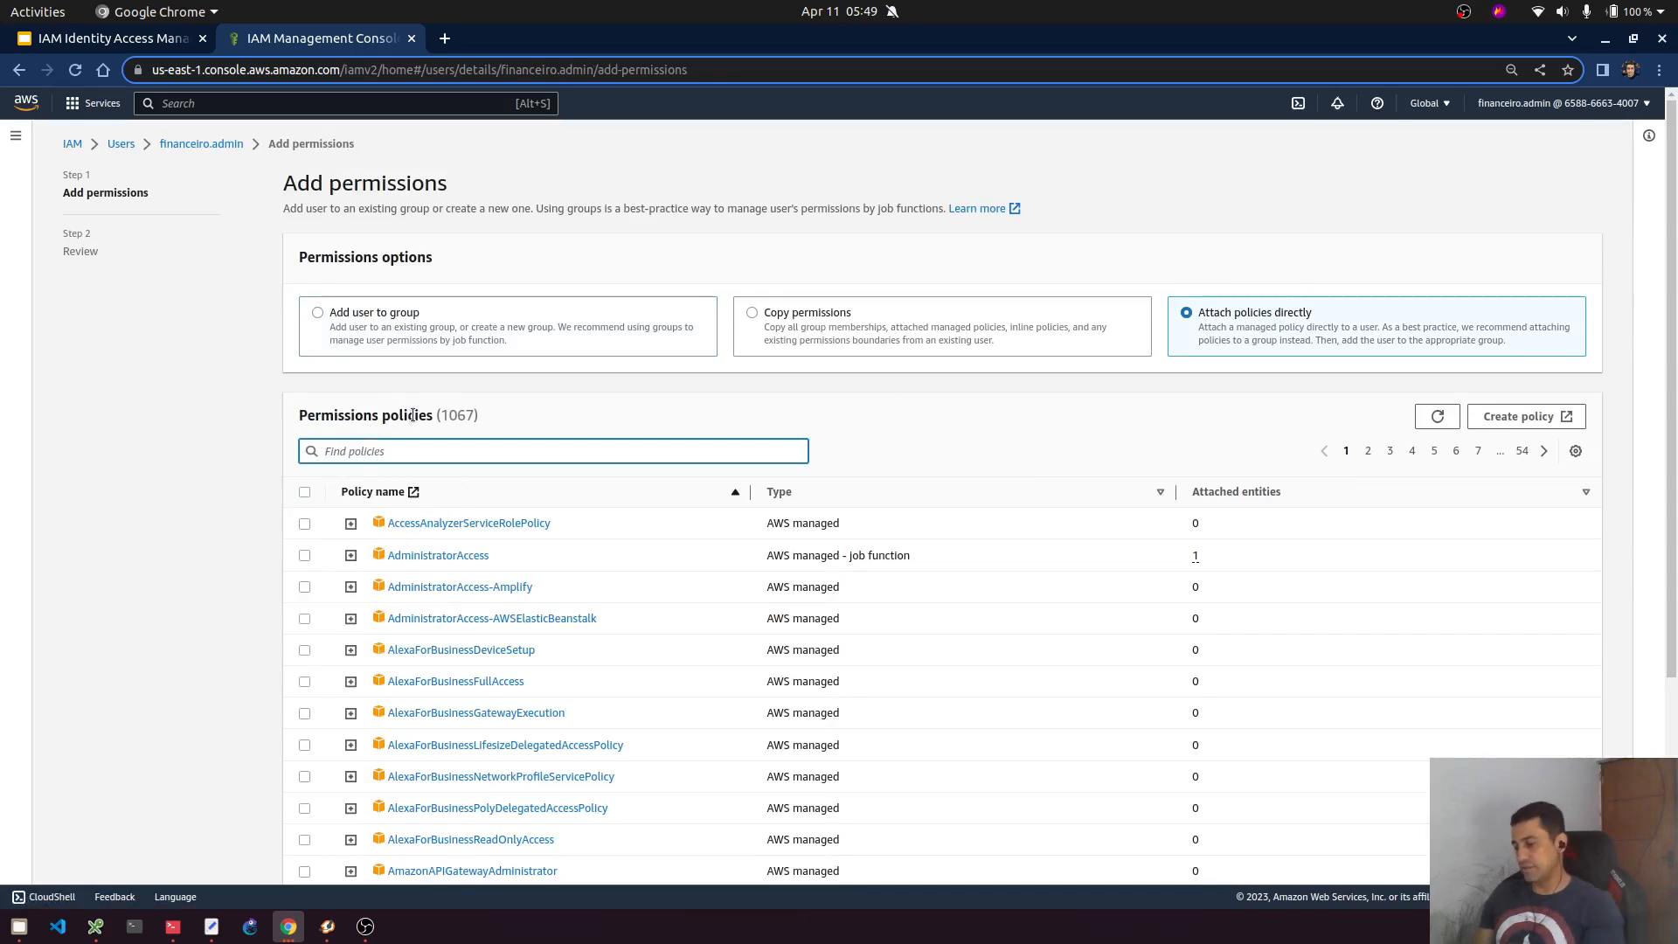
text(codecom)
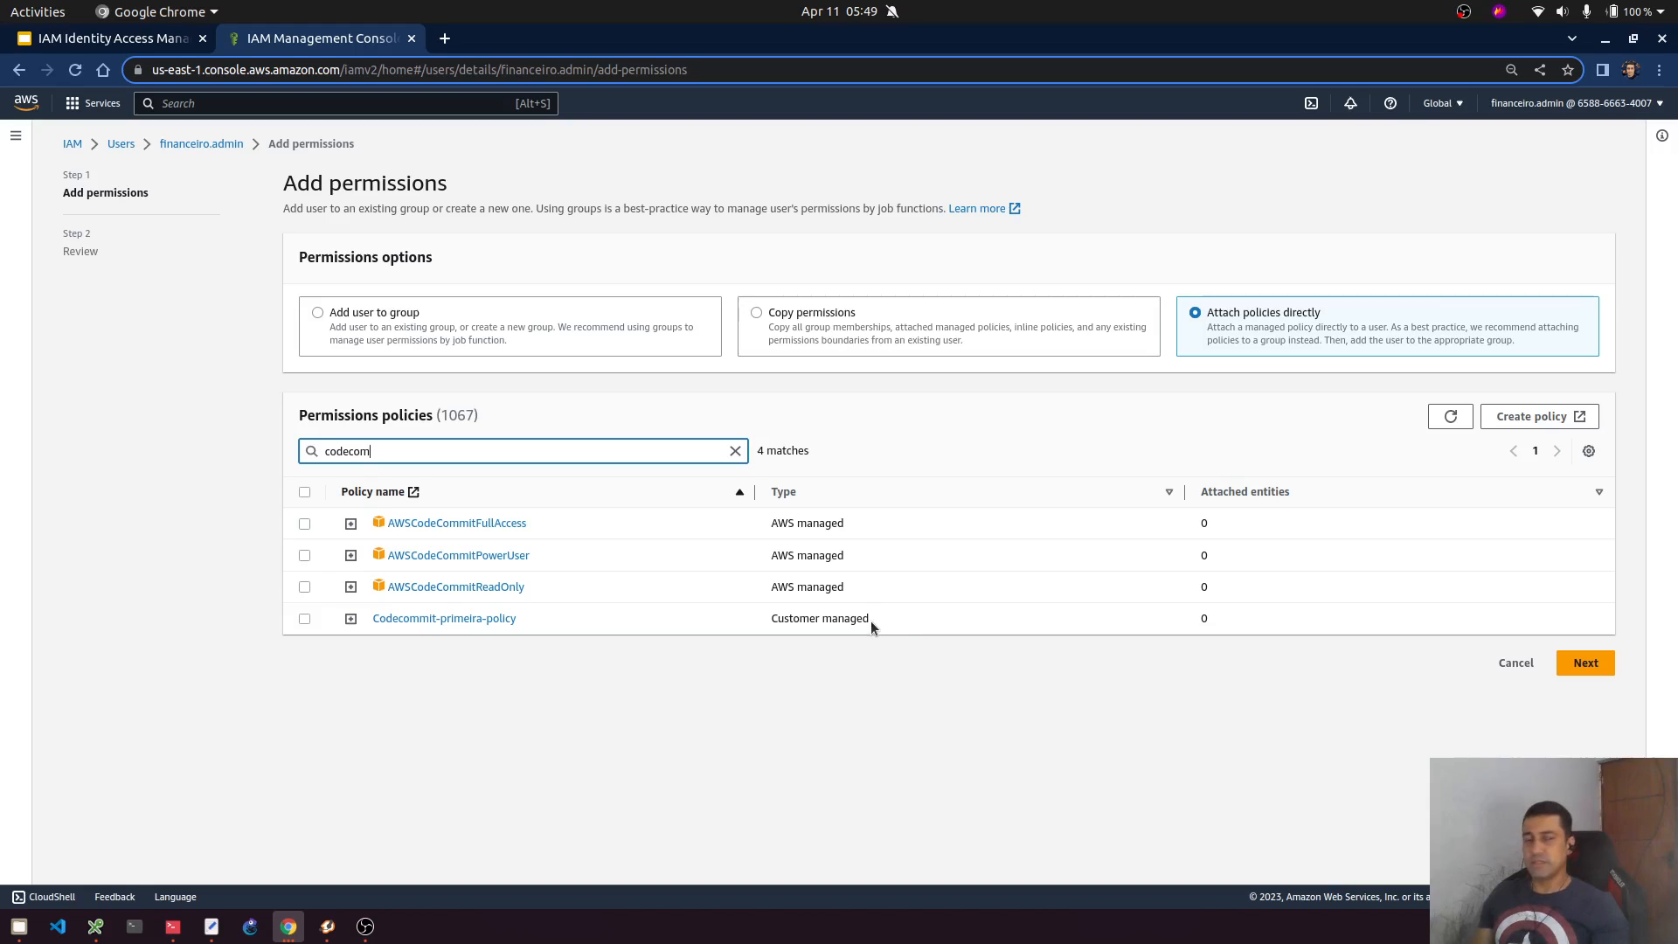
drag(873, 619, 784, 615)
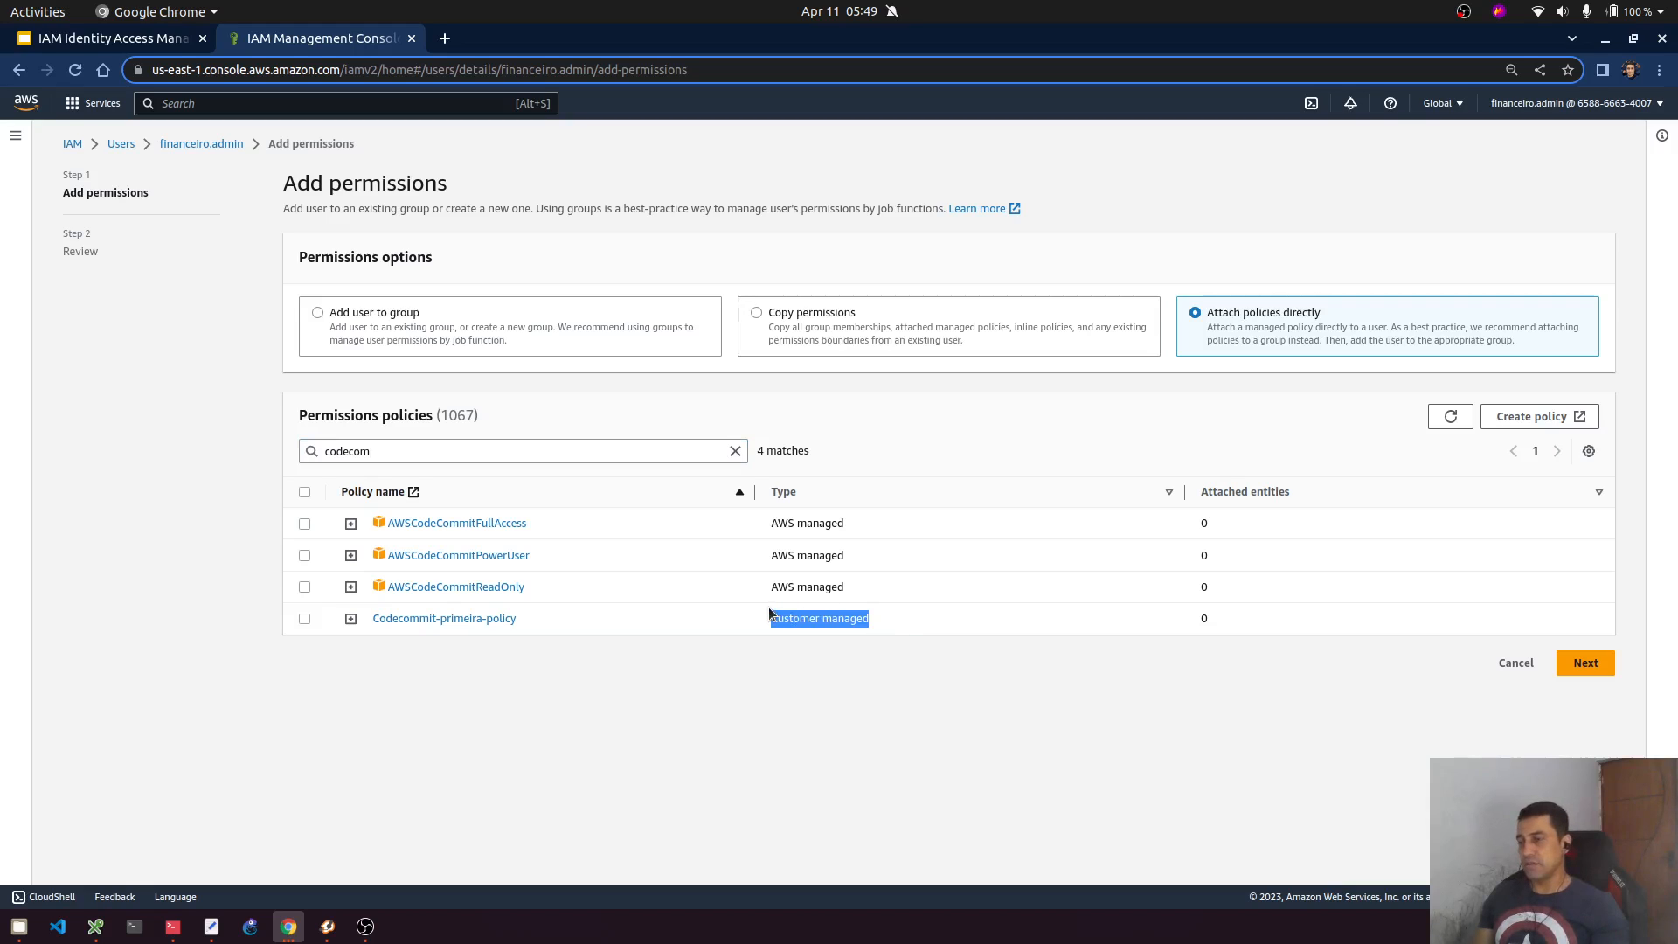
triple_click(790, 619)
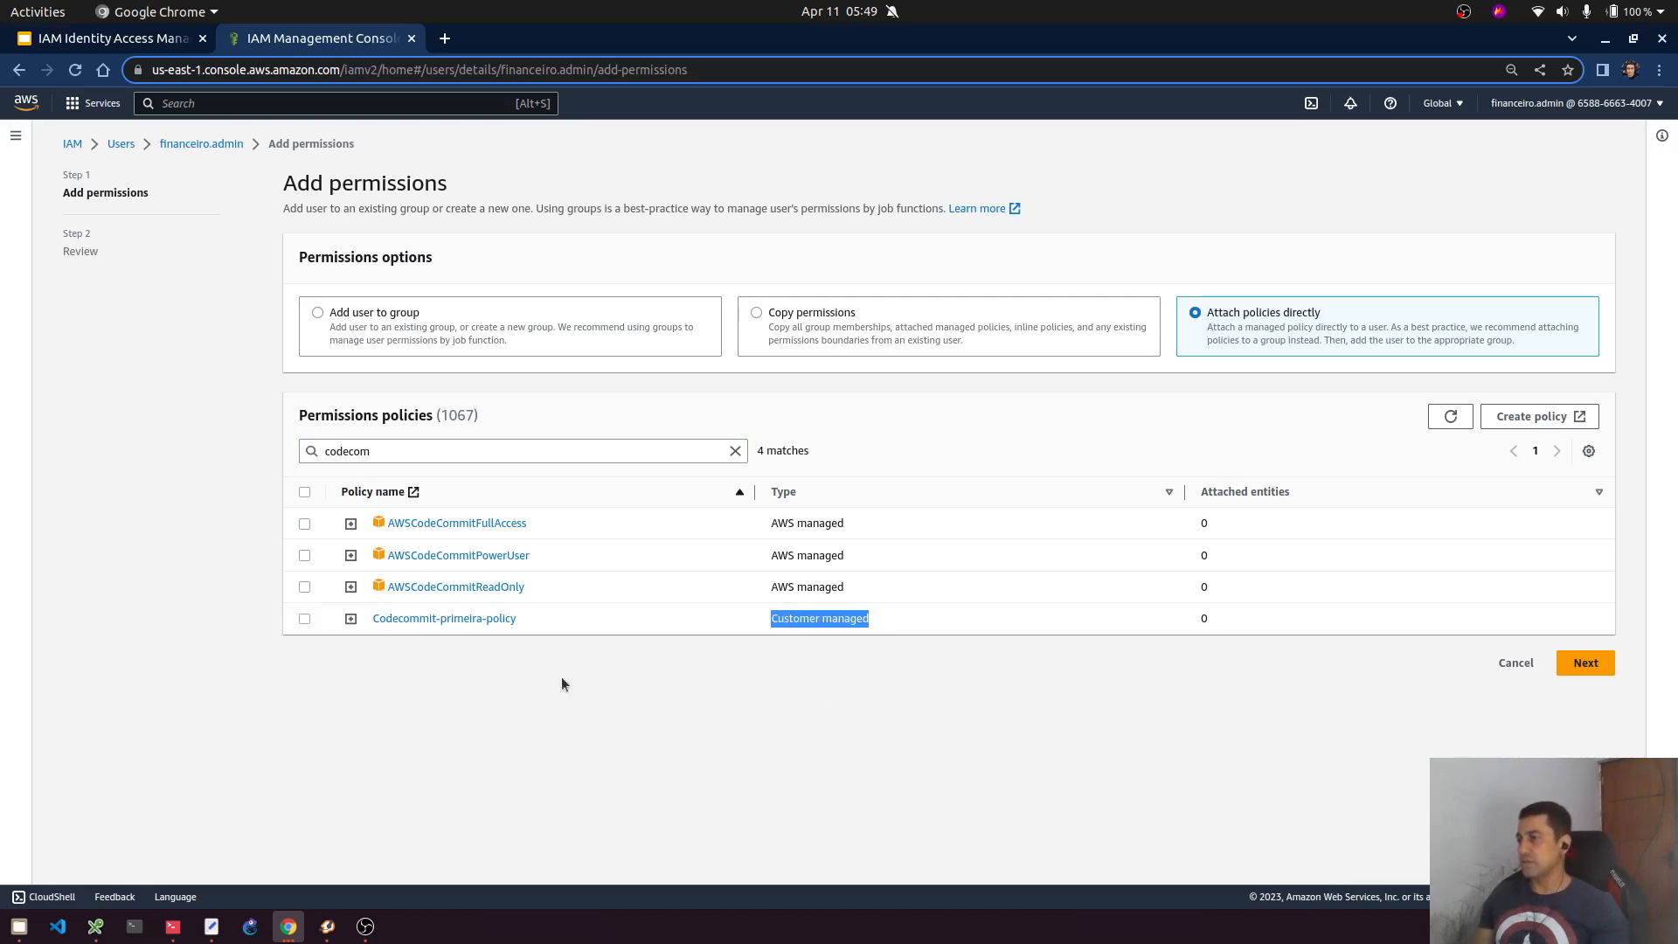
click(304, 619)
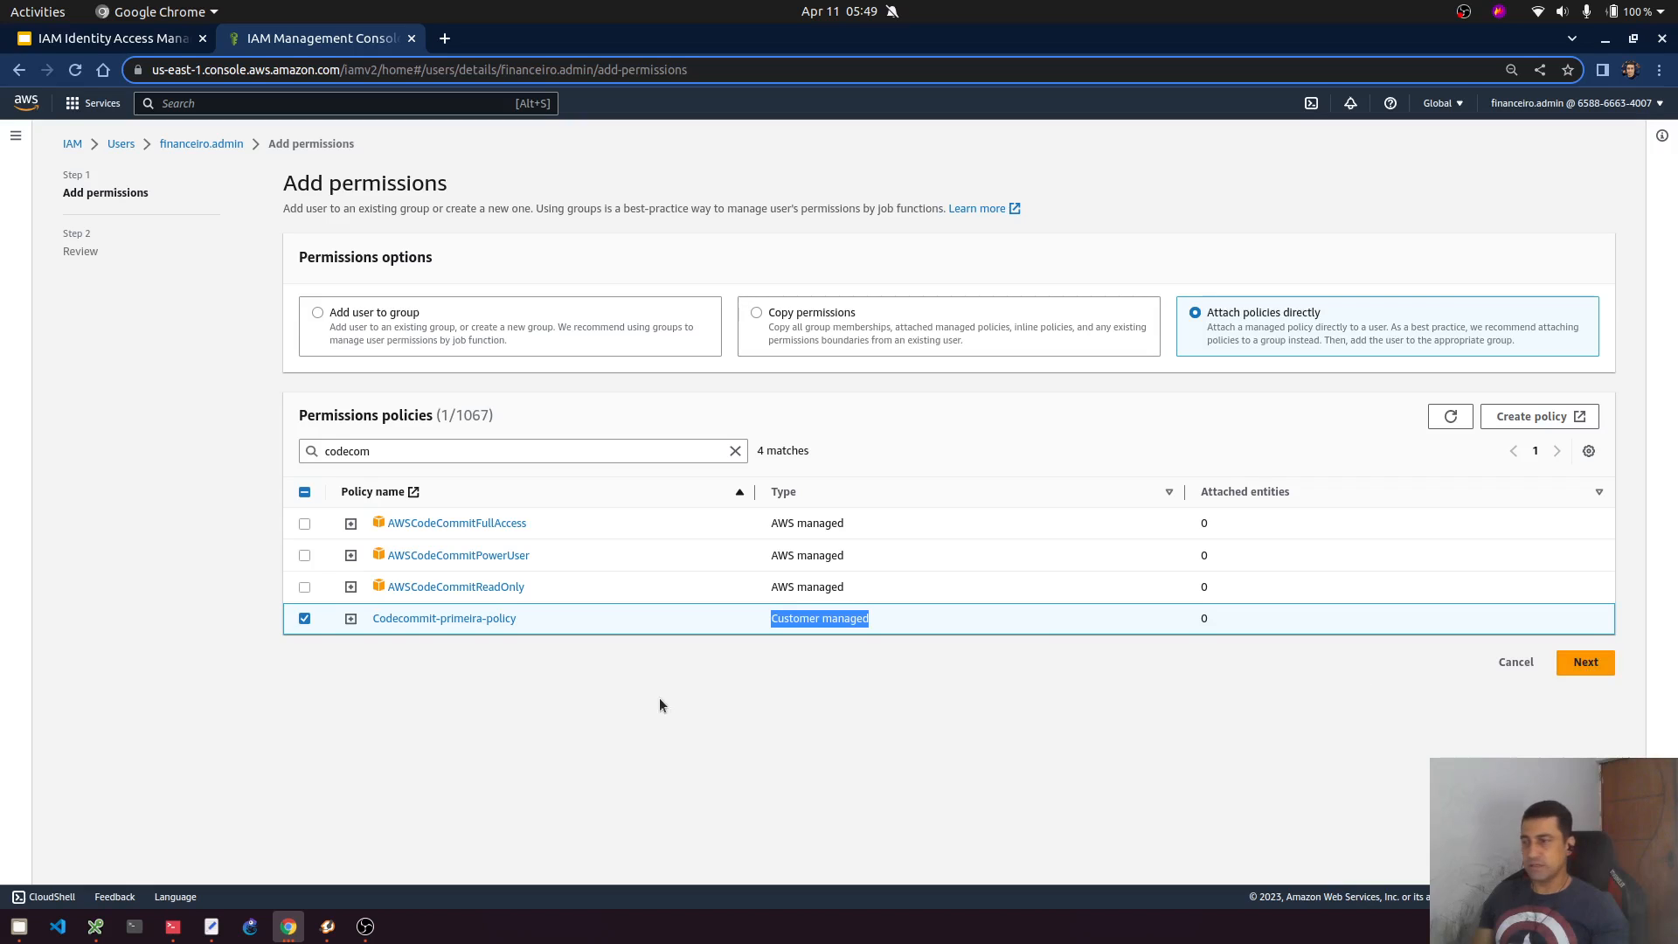
- Expand Codecommit-primeira-policy in the list and examine its JSON, including the source IP and MFA conditions
click(351, 619)
scroll(430, 744, down, 1)
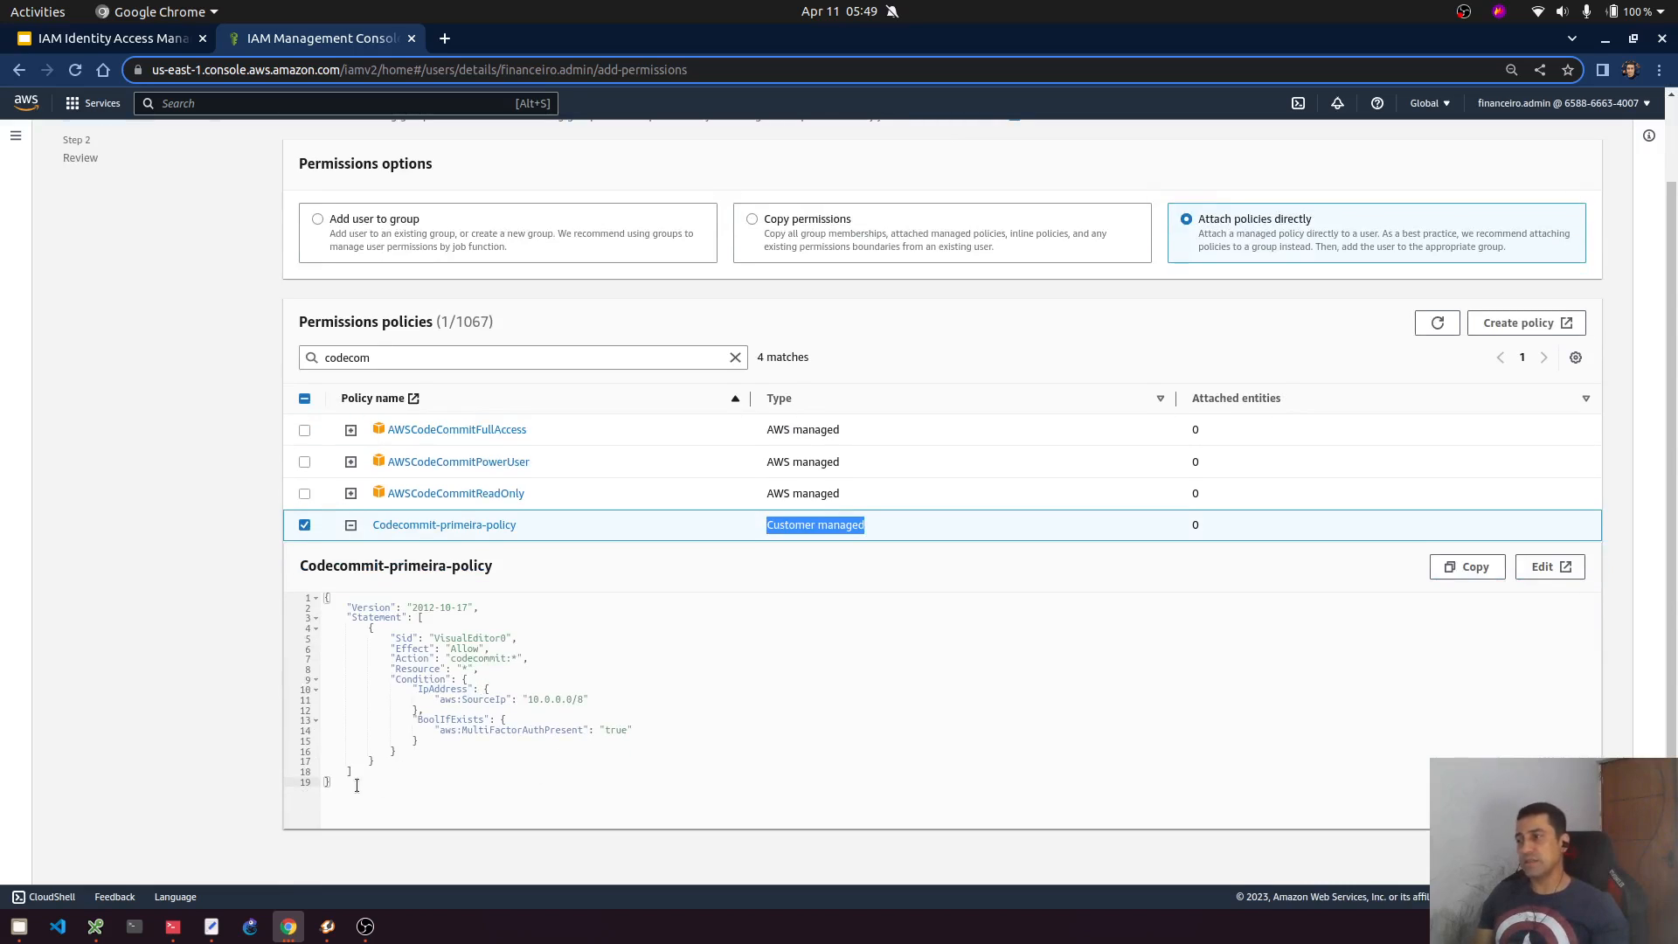
drag(354, 784, 285, 580)
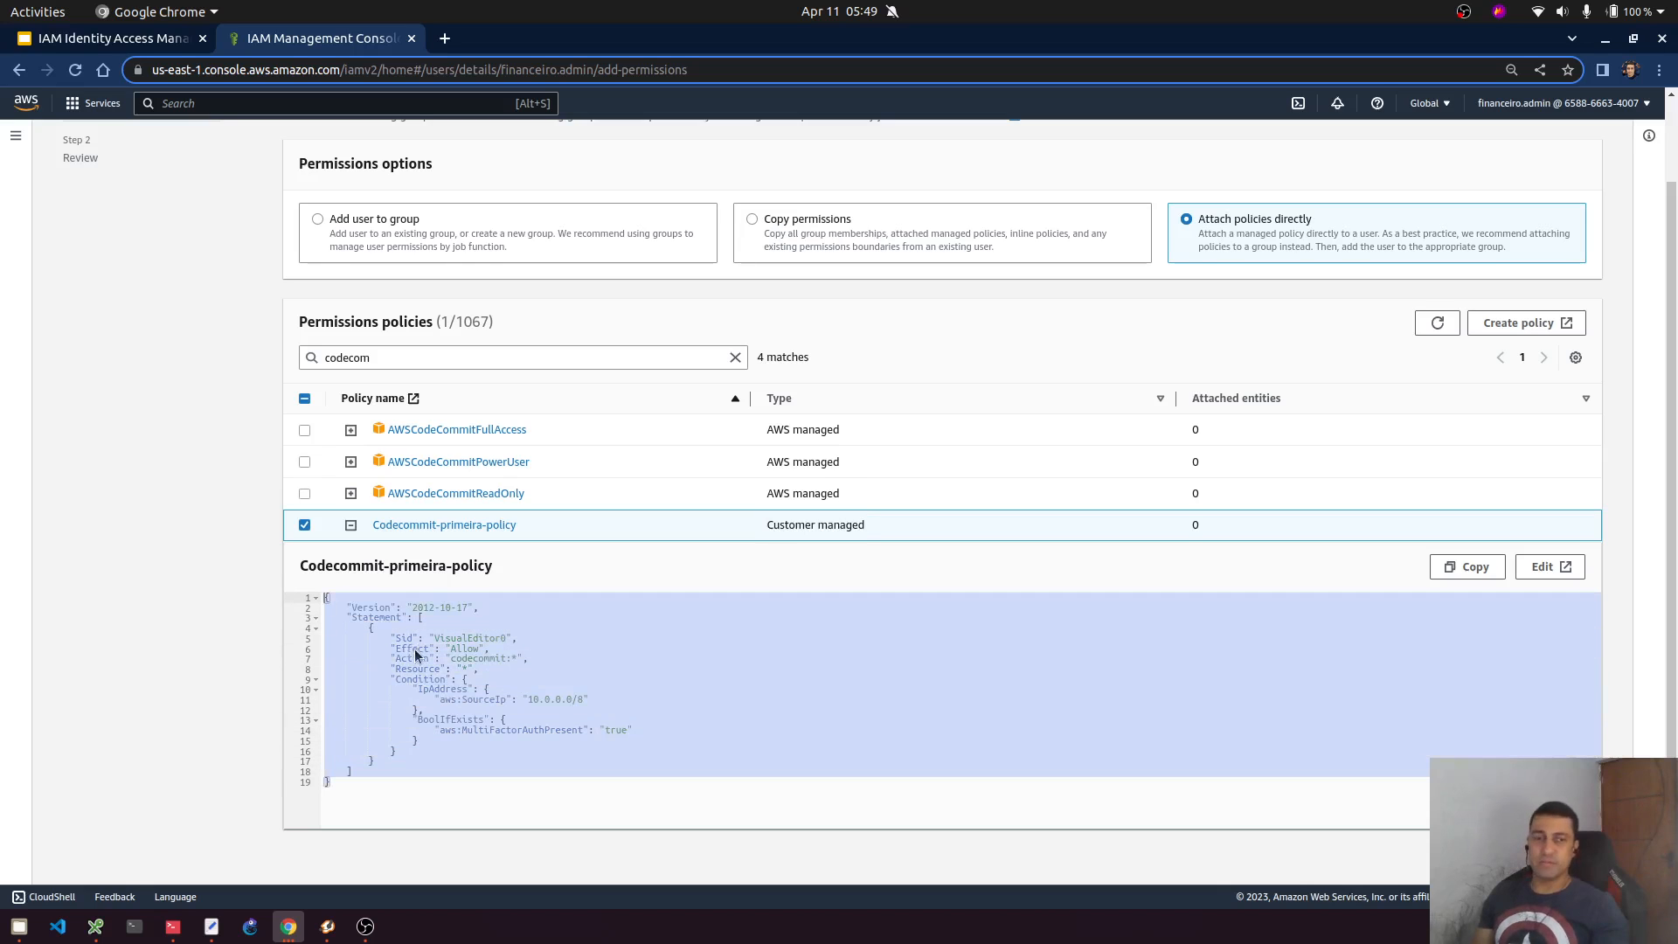
click(617, 733)
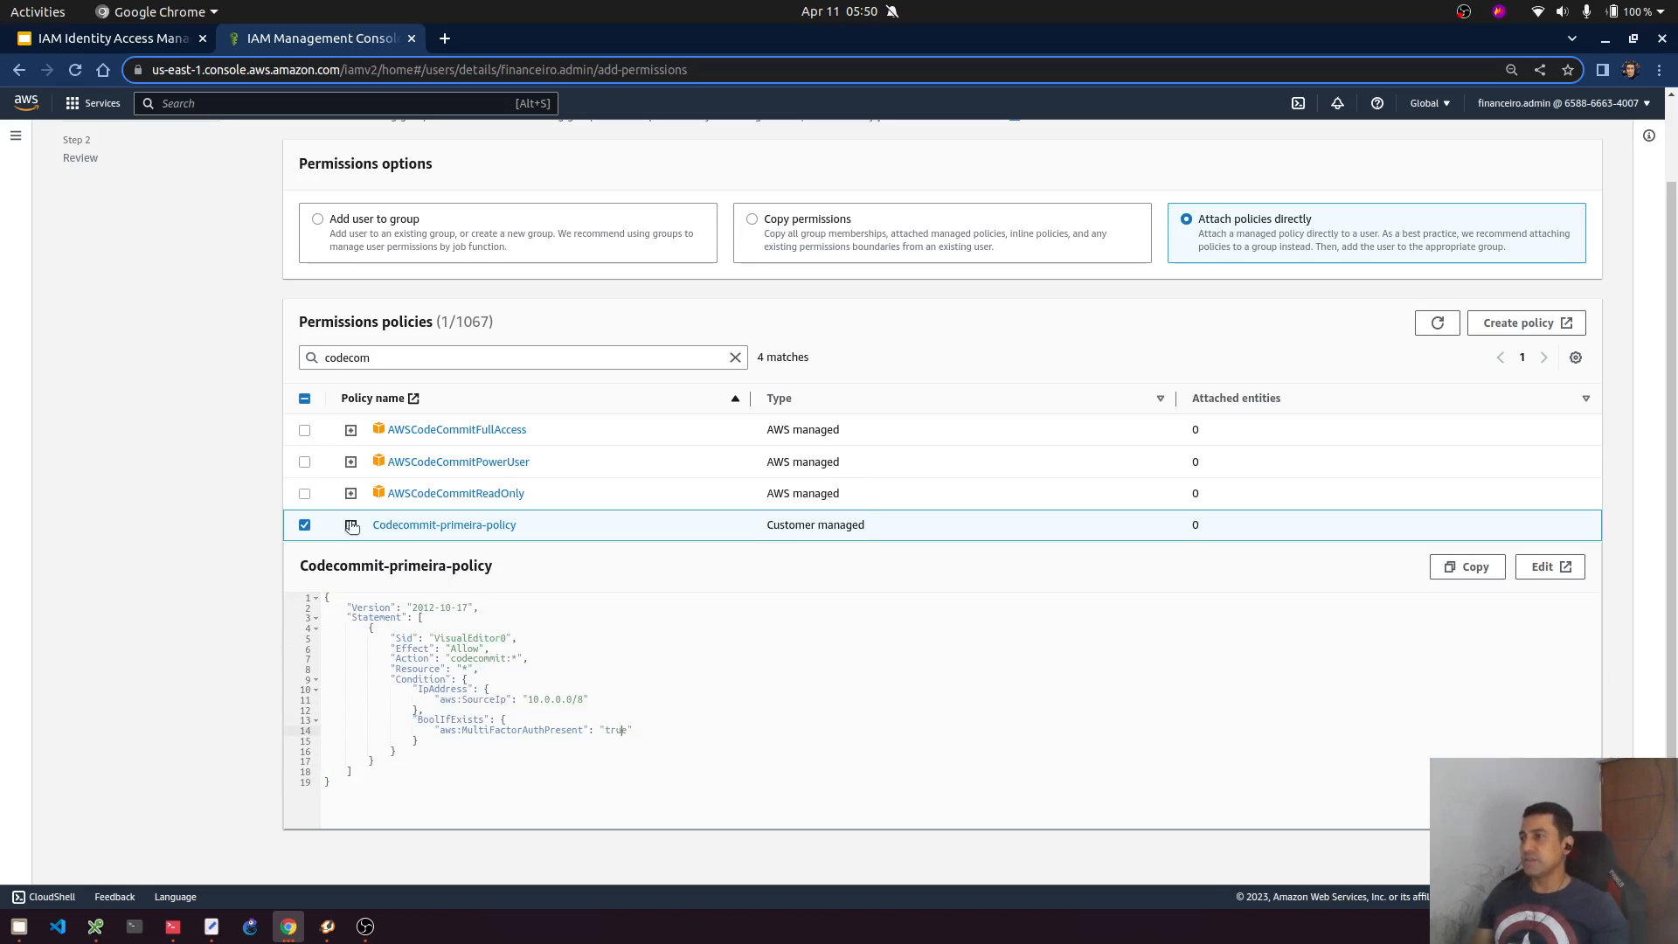